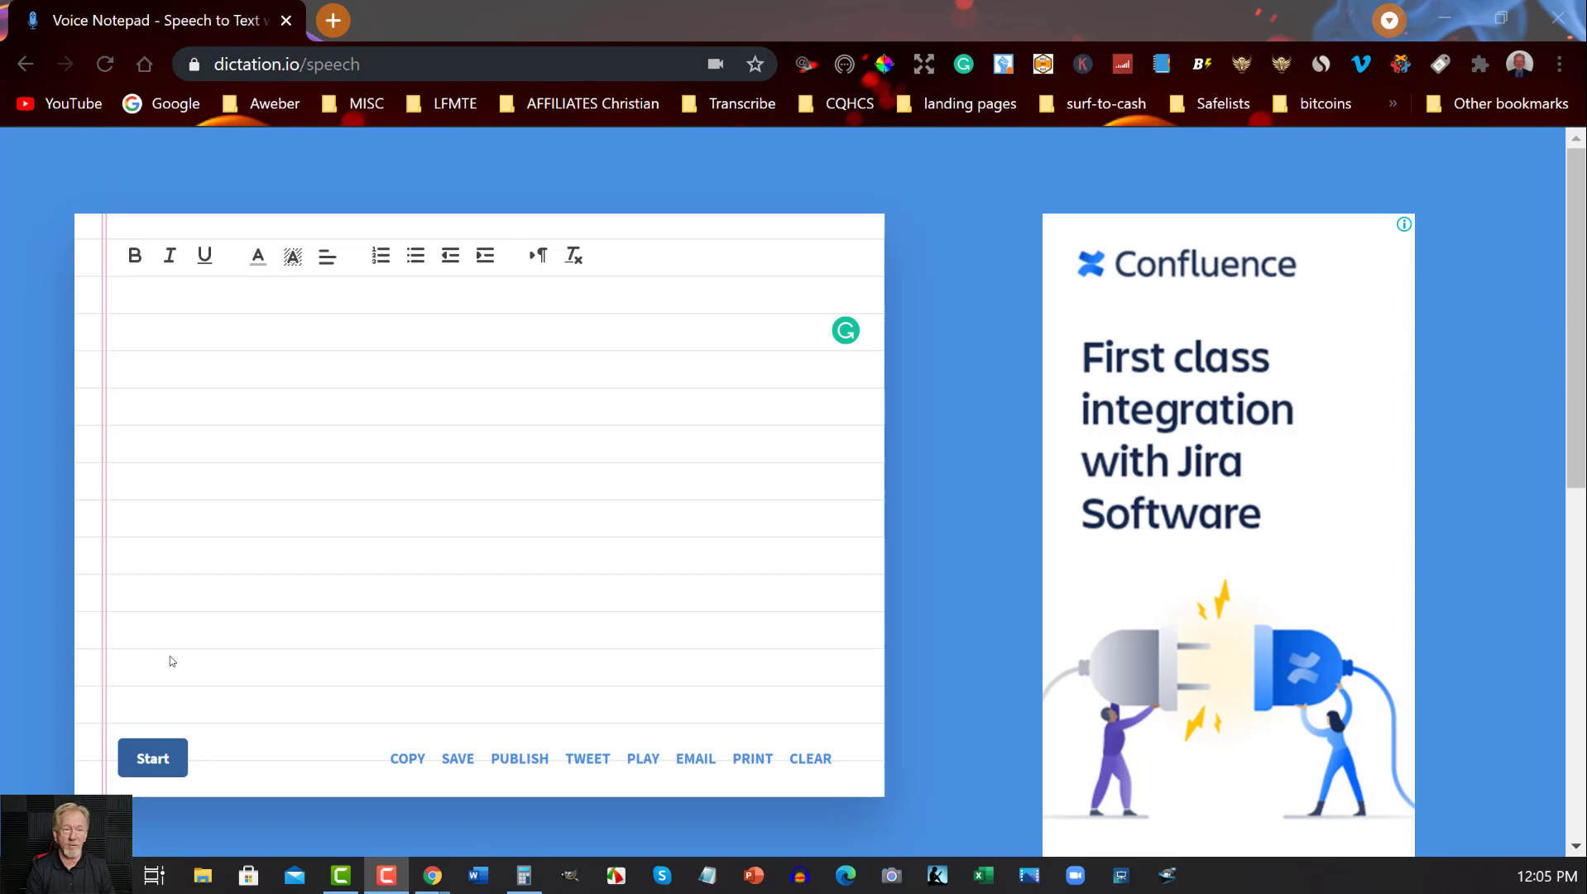
- Dictate the three sentences into Dictation.io, erasing 'new line' after 'cow' and 'plane', with line breaks
left_click(154, 755)
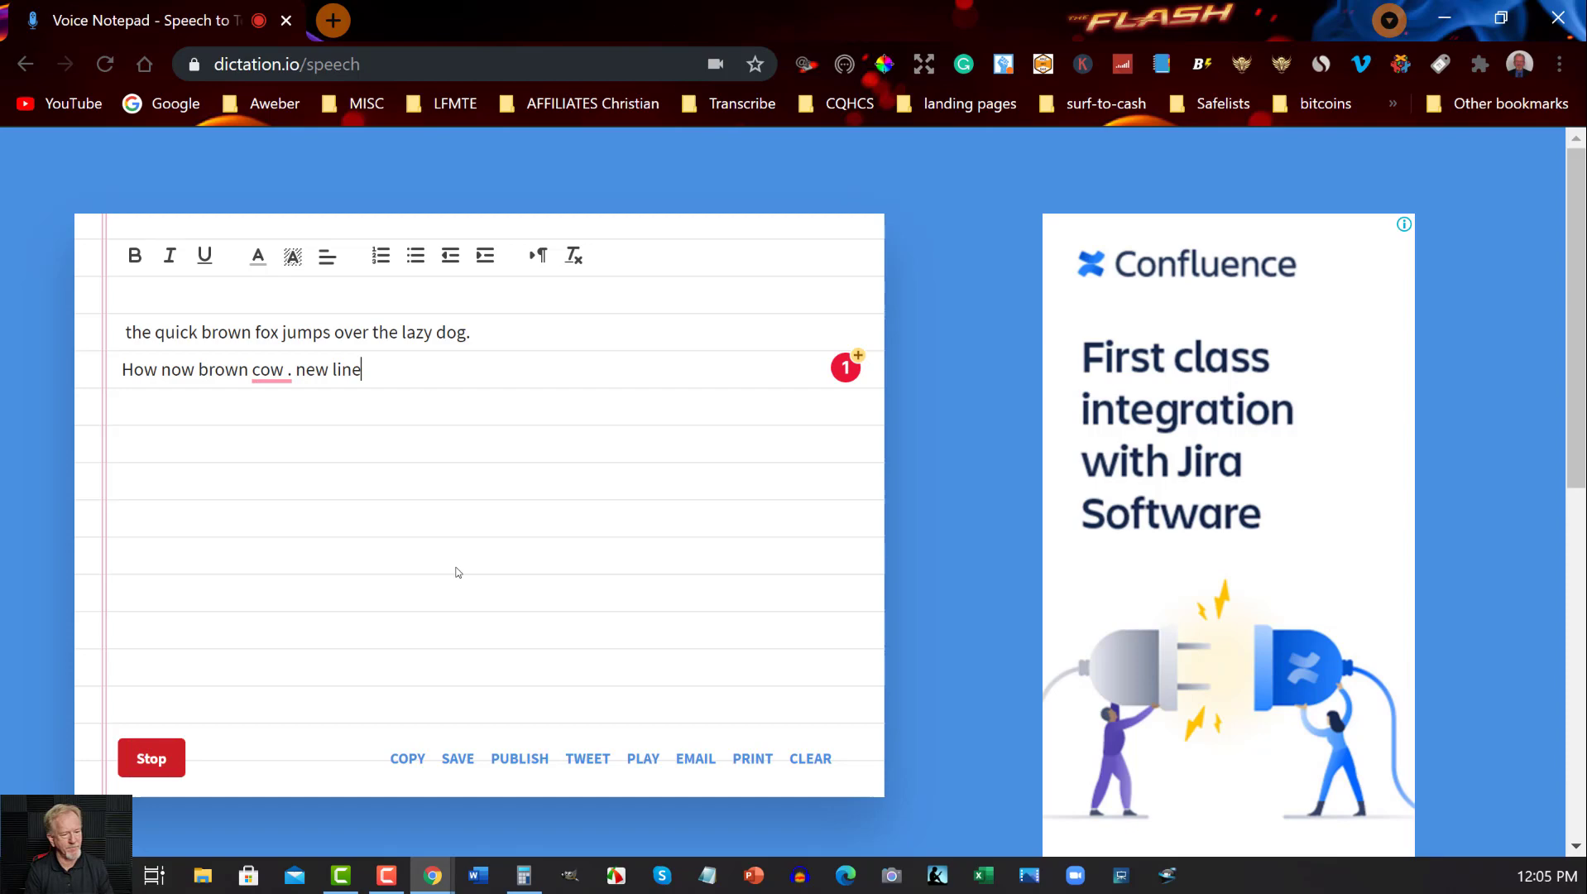
key("BackSpace")
key("BackSpace")
key("BackSpace")
key("BackSpace")
key("BackSpace")
key("BackSpace")
key("BackSpace")
key("BackSpace")
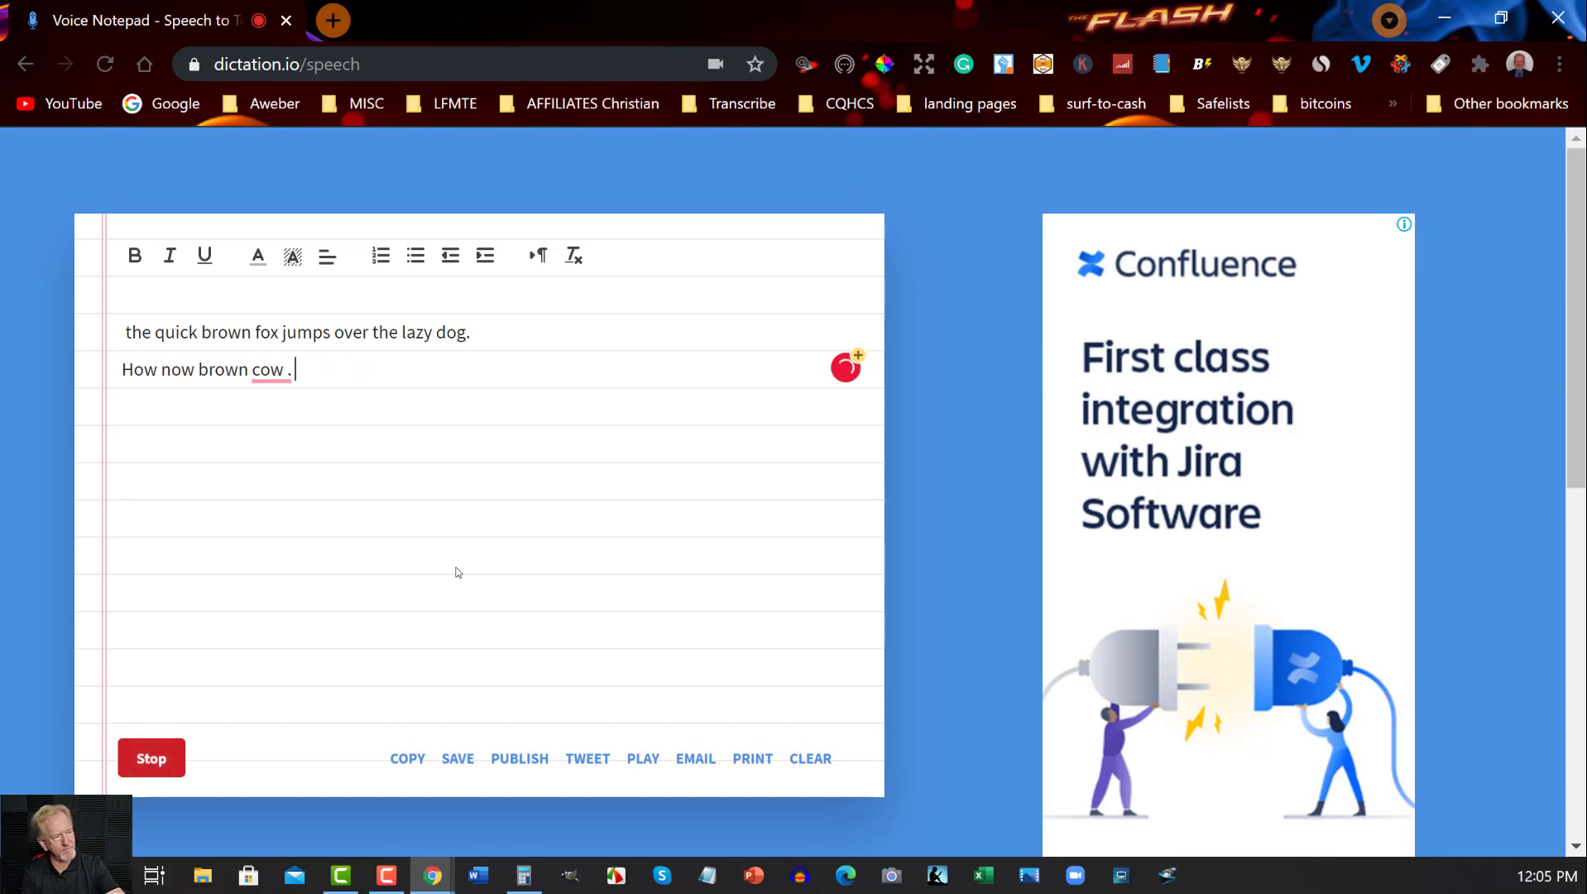
key("Return")
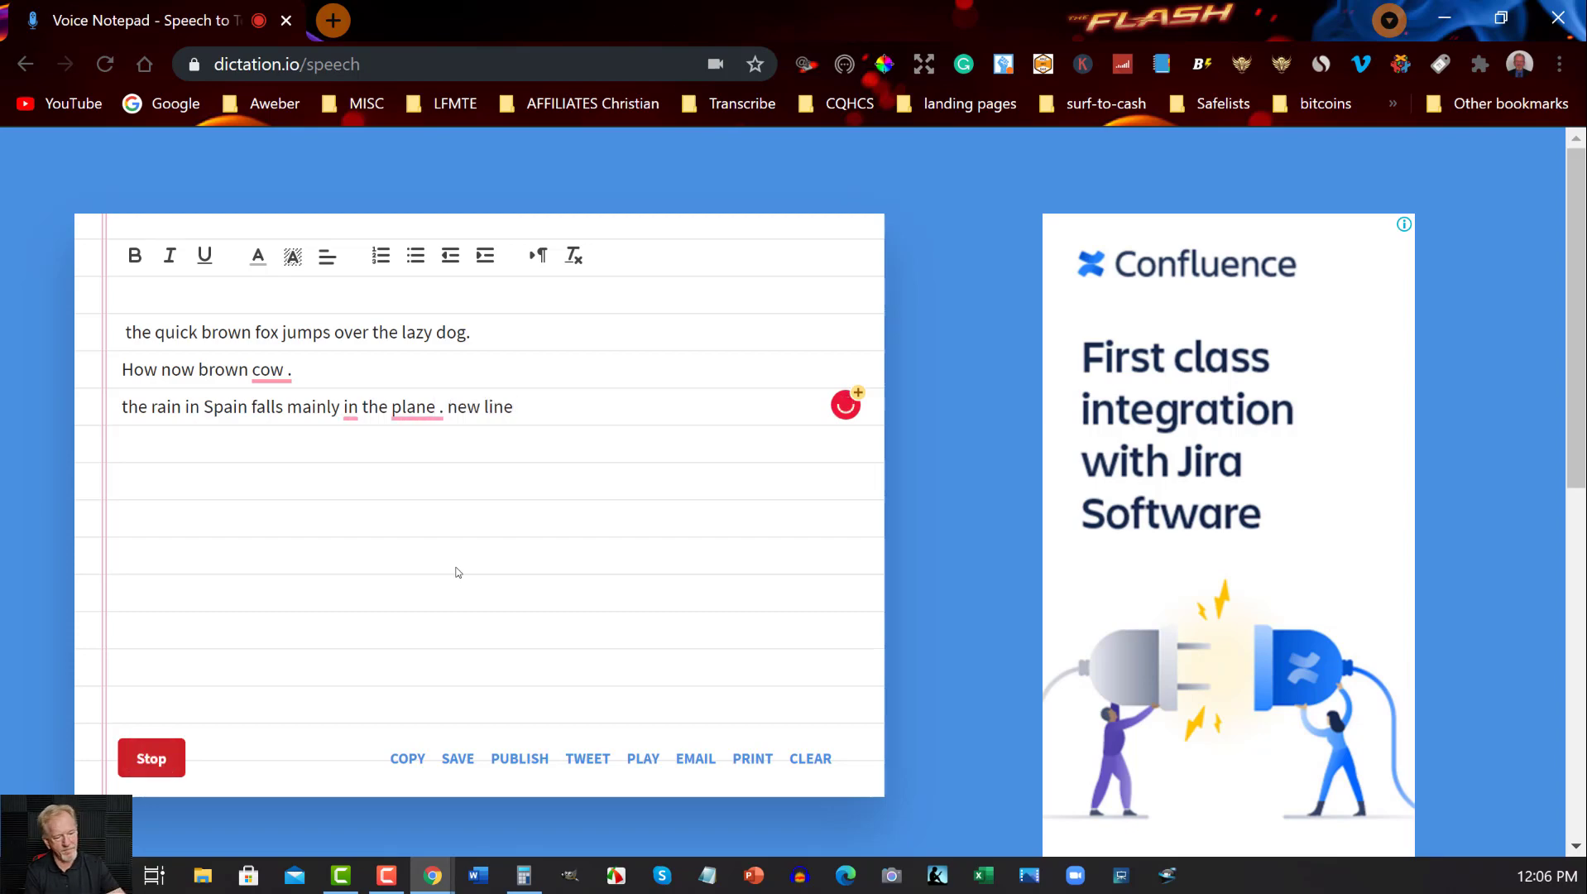
key("BackSpace")
key("BackSpace")
key("BackSpace")
key("BackSpace")
key("BackSpace")
key("BackSpace")
key("BackSpace")
key("BackSpace")
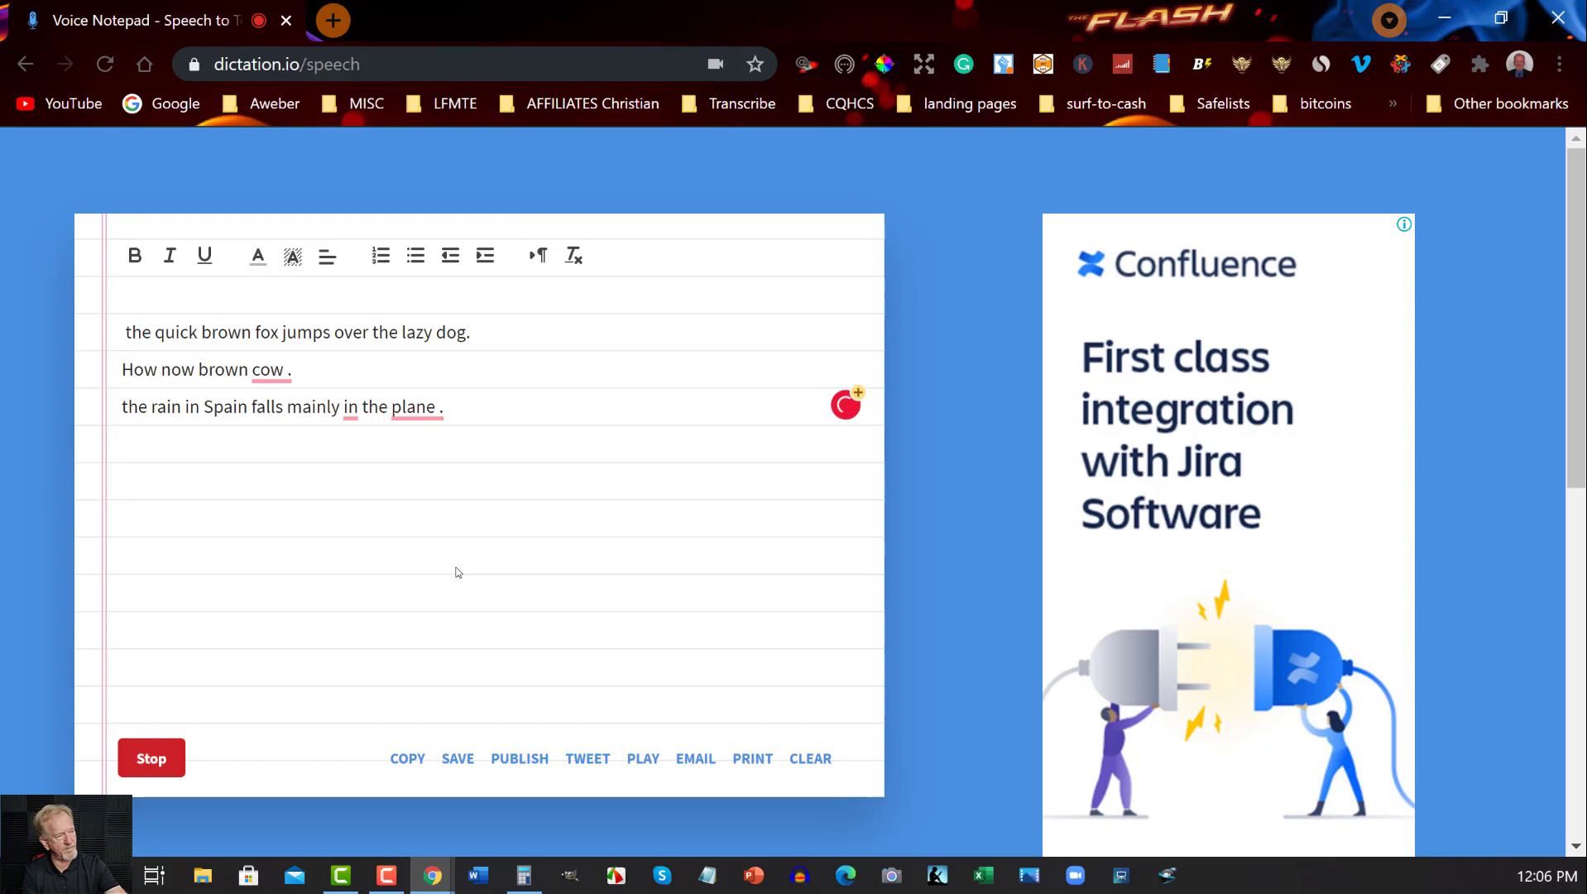
left_click(153, 754)
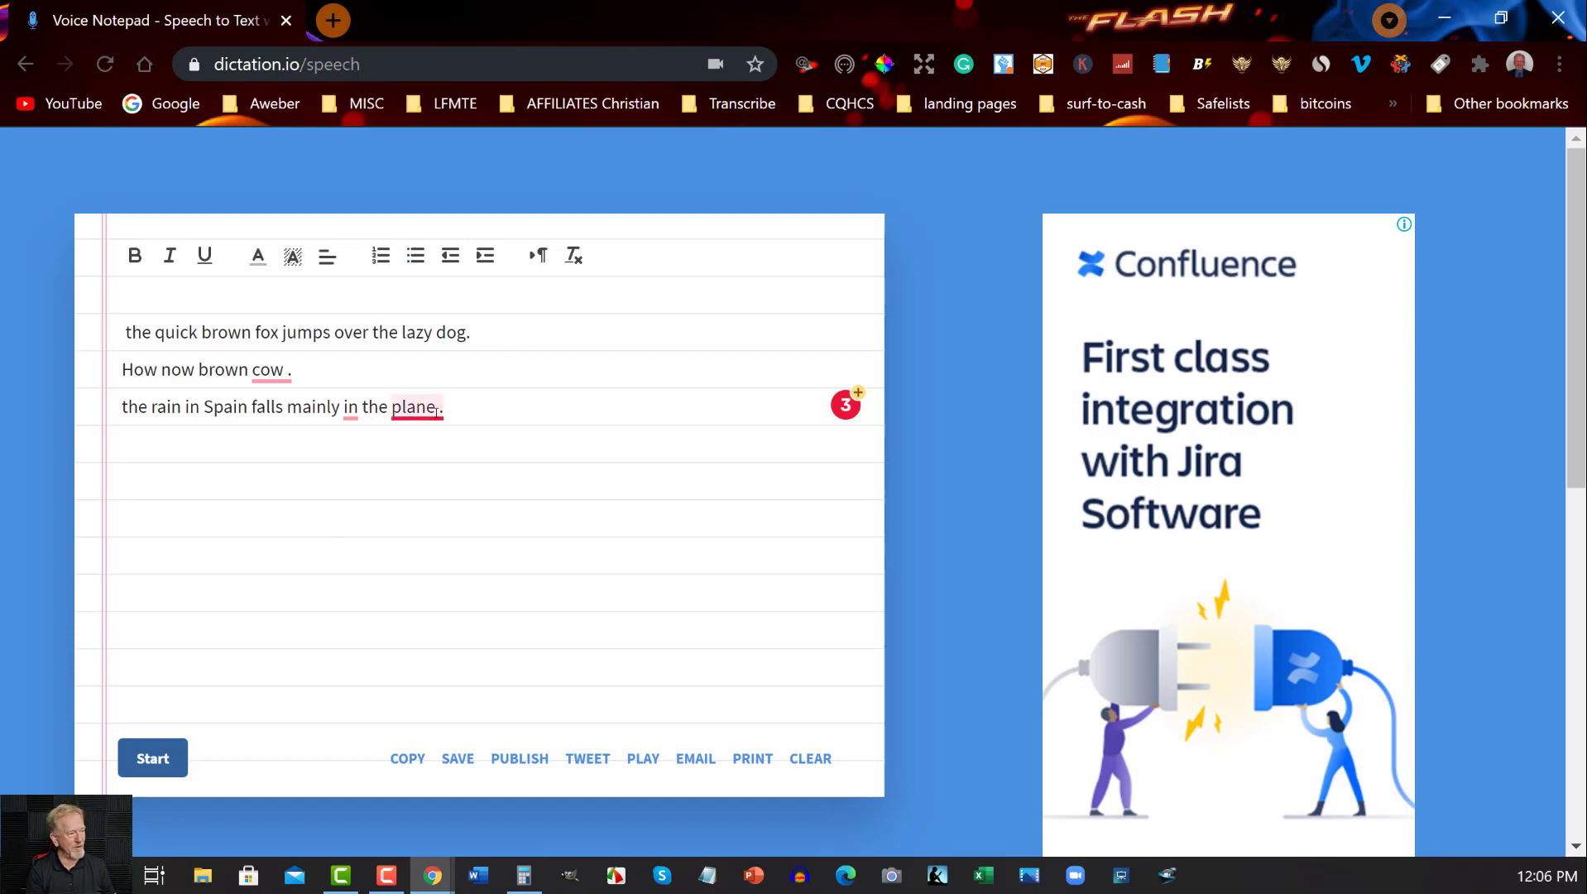
- Remove the spaces before the full stops after 'plane' and 'cow', then select the rain sentence's lowercase 't'
mouse_move(442, 412)
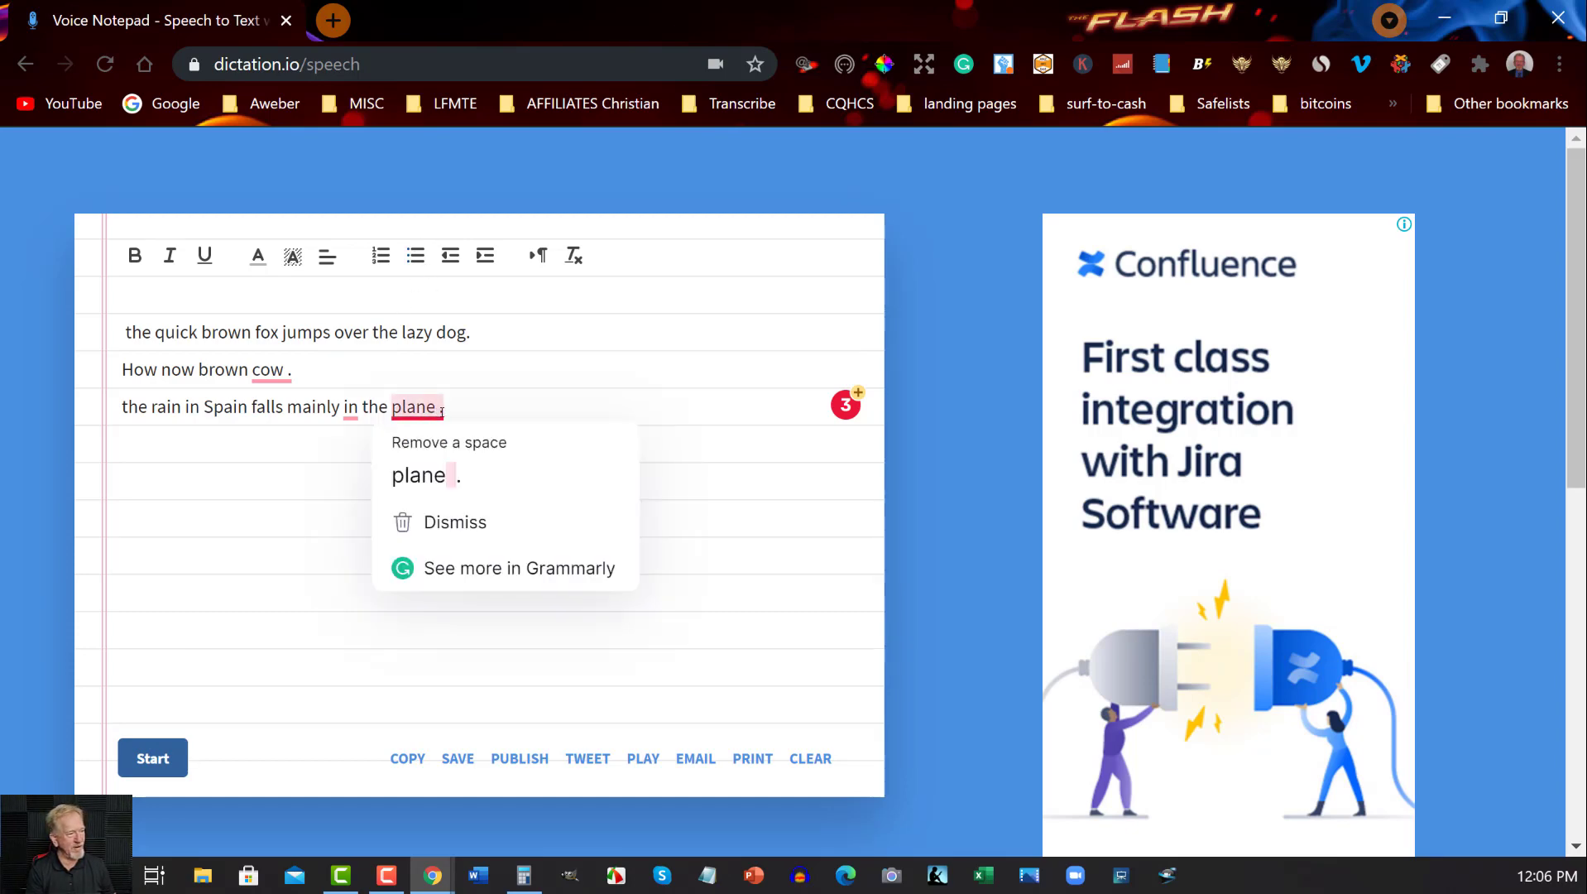
left_click(447, 474)
mouse_move(270, 370)
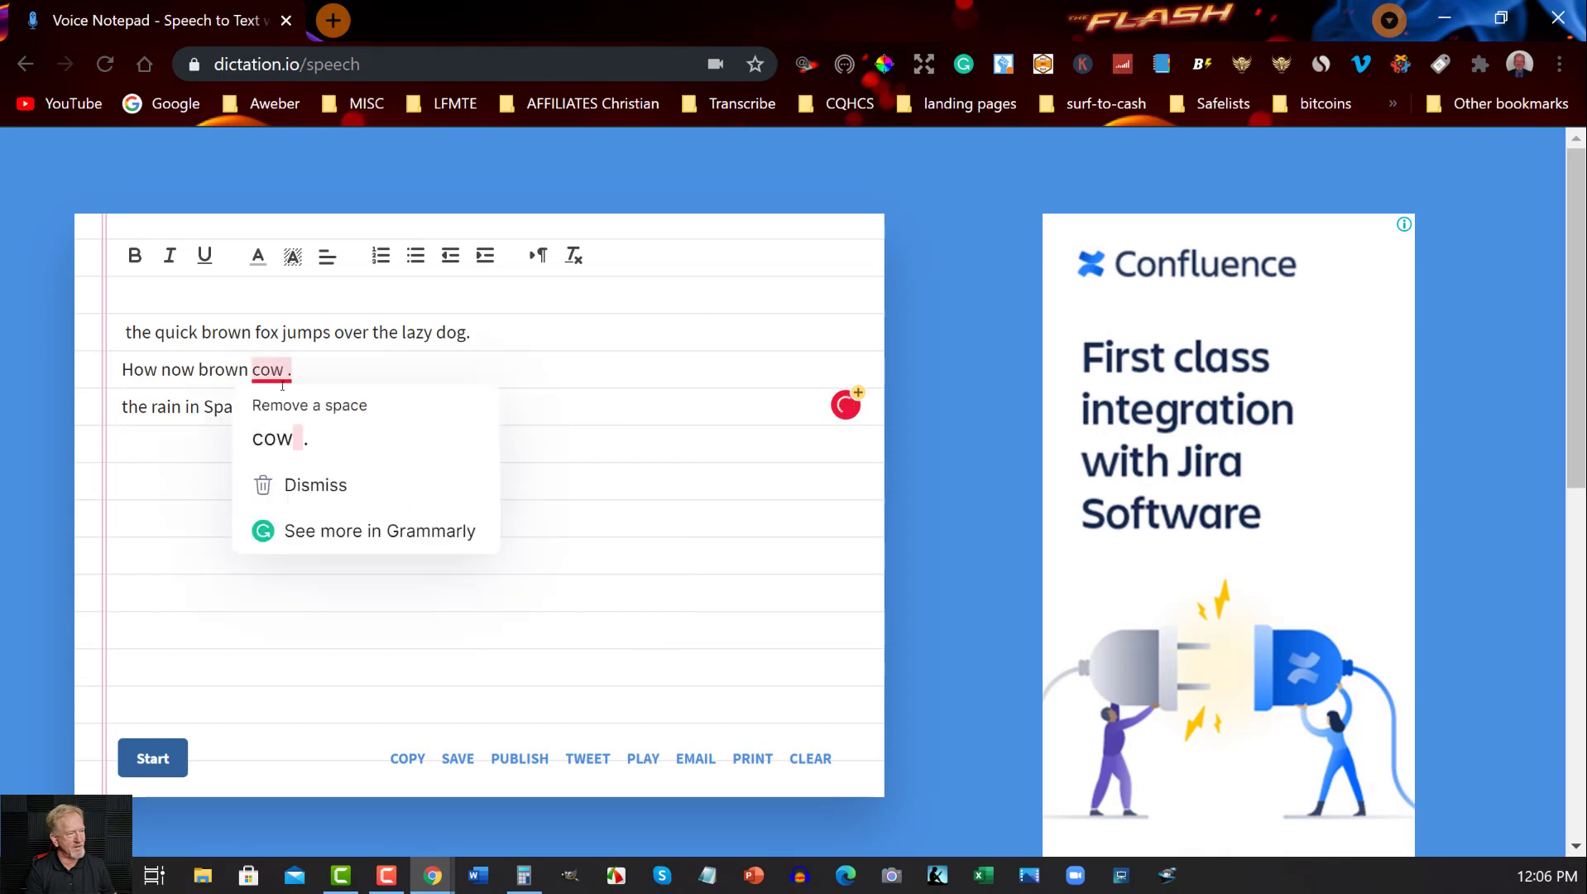
left_click(284, 437)
mouse_move(351, 406)
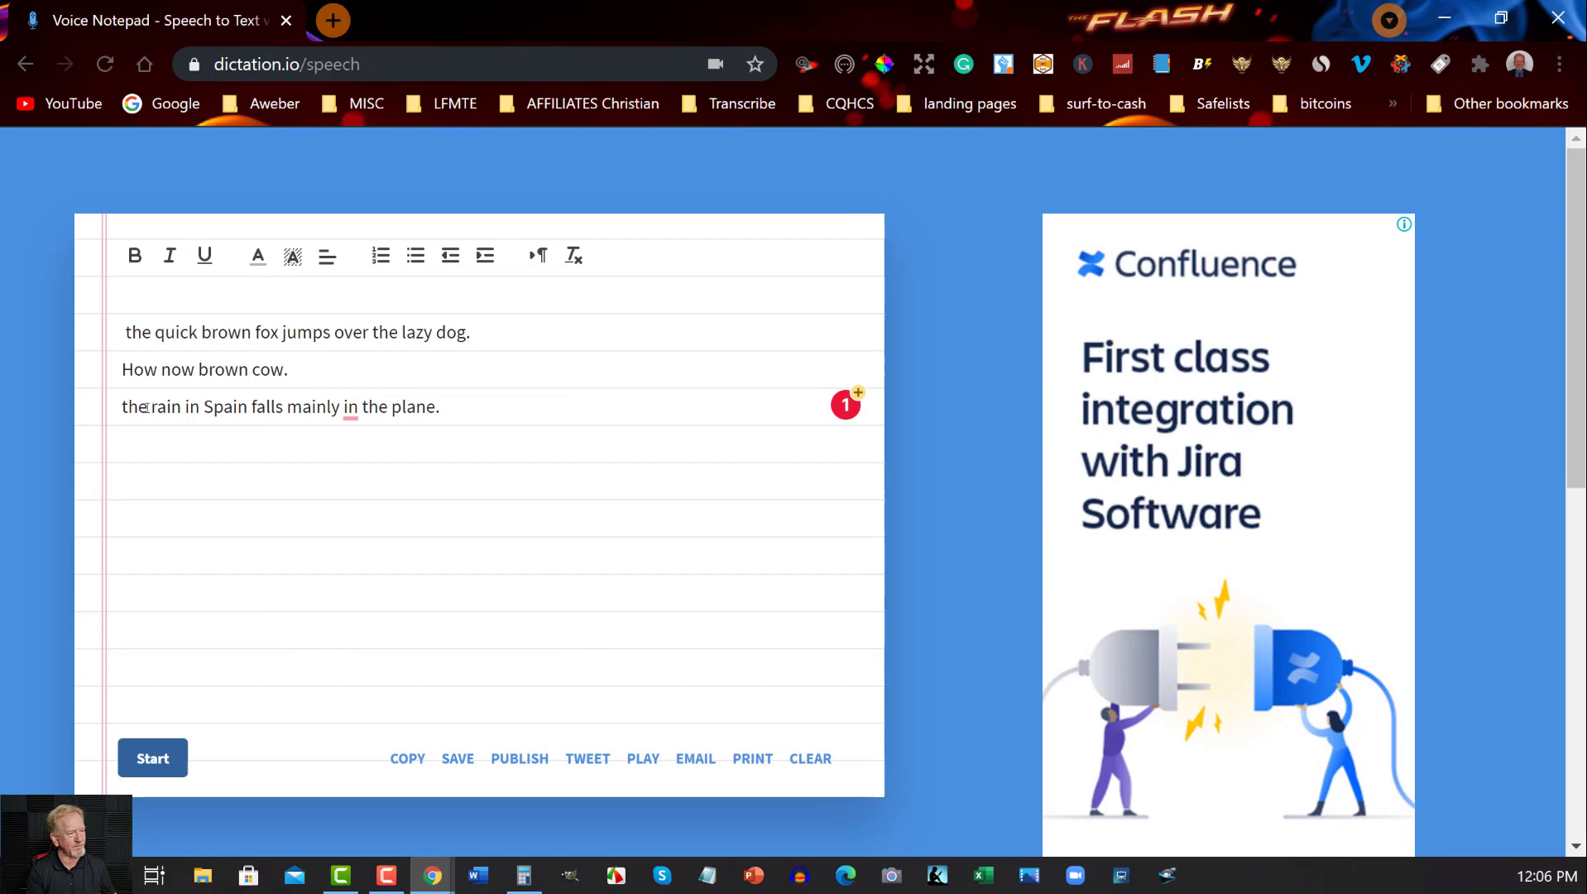
left_click_drag(128, 405, 123, 404)
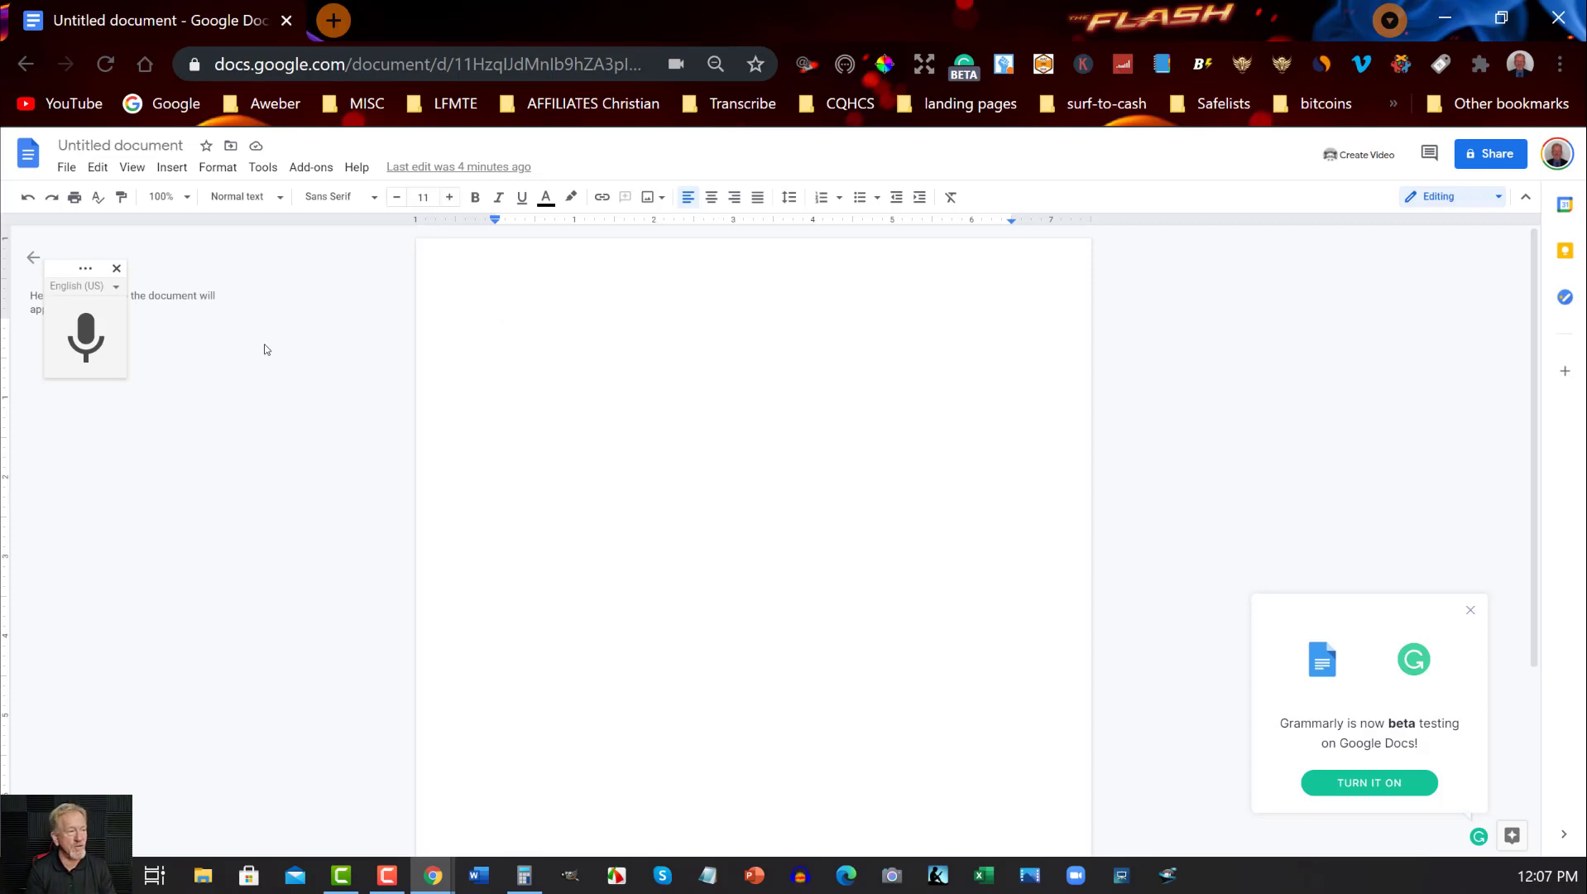
- Create a new blank Google Doc, close the old document's tab, and turn on Tools > Voice typing
left_click(63, 168)
mouse_move(92, 237)
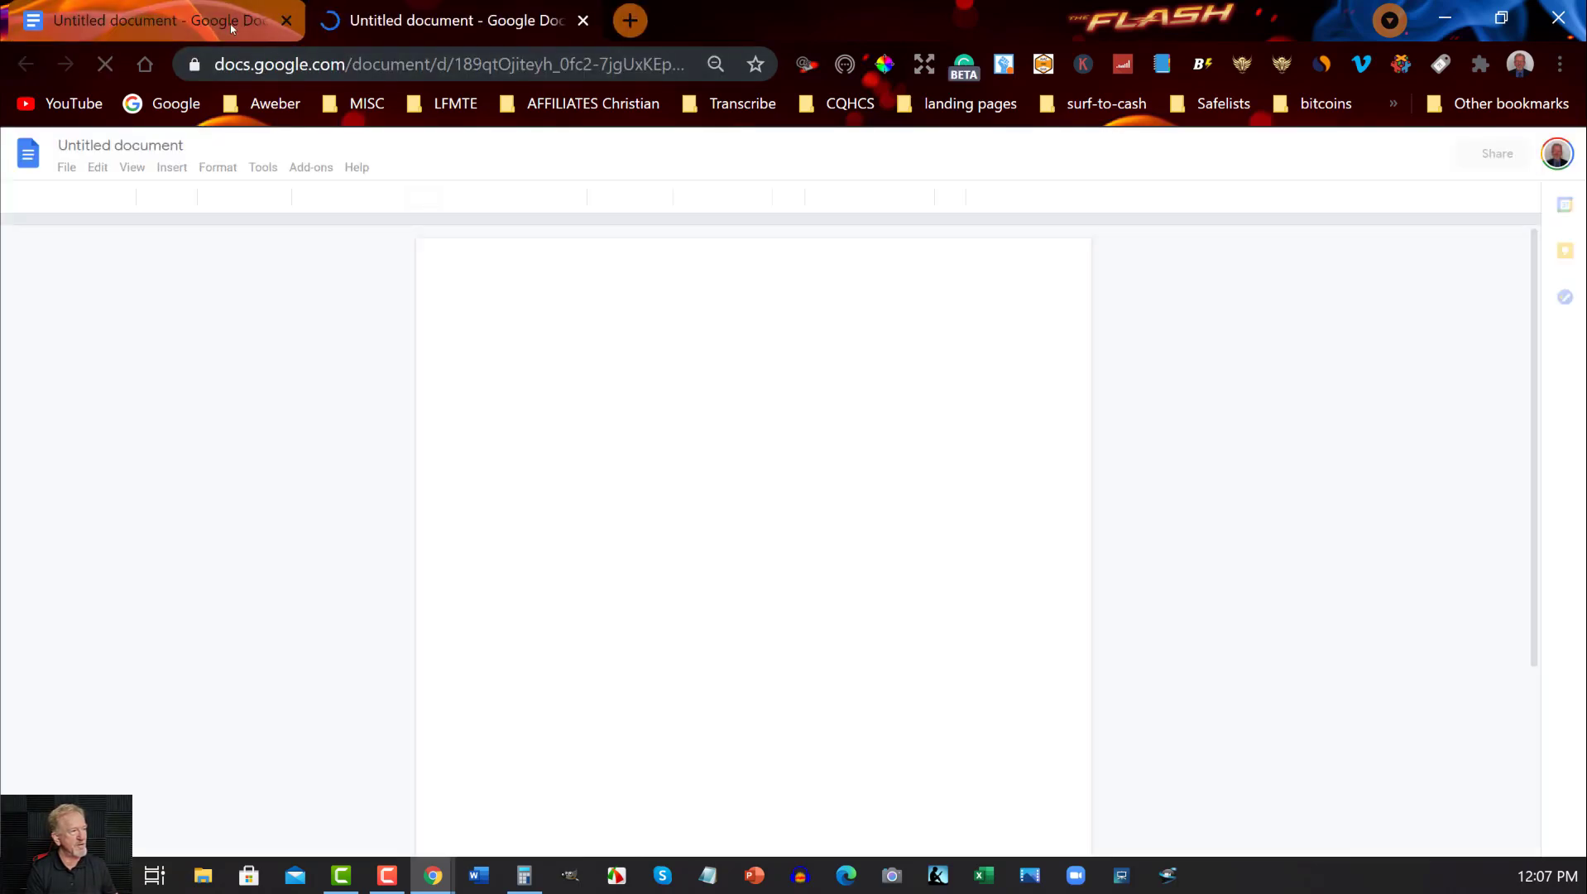
left_click(285, 21)
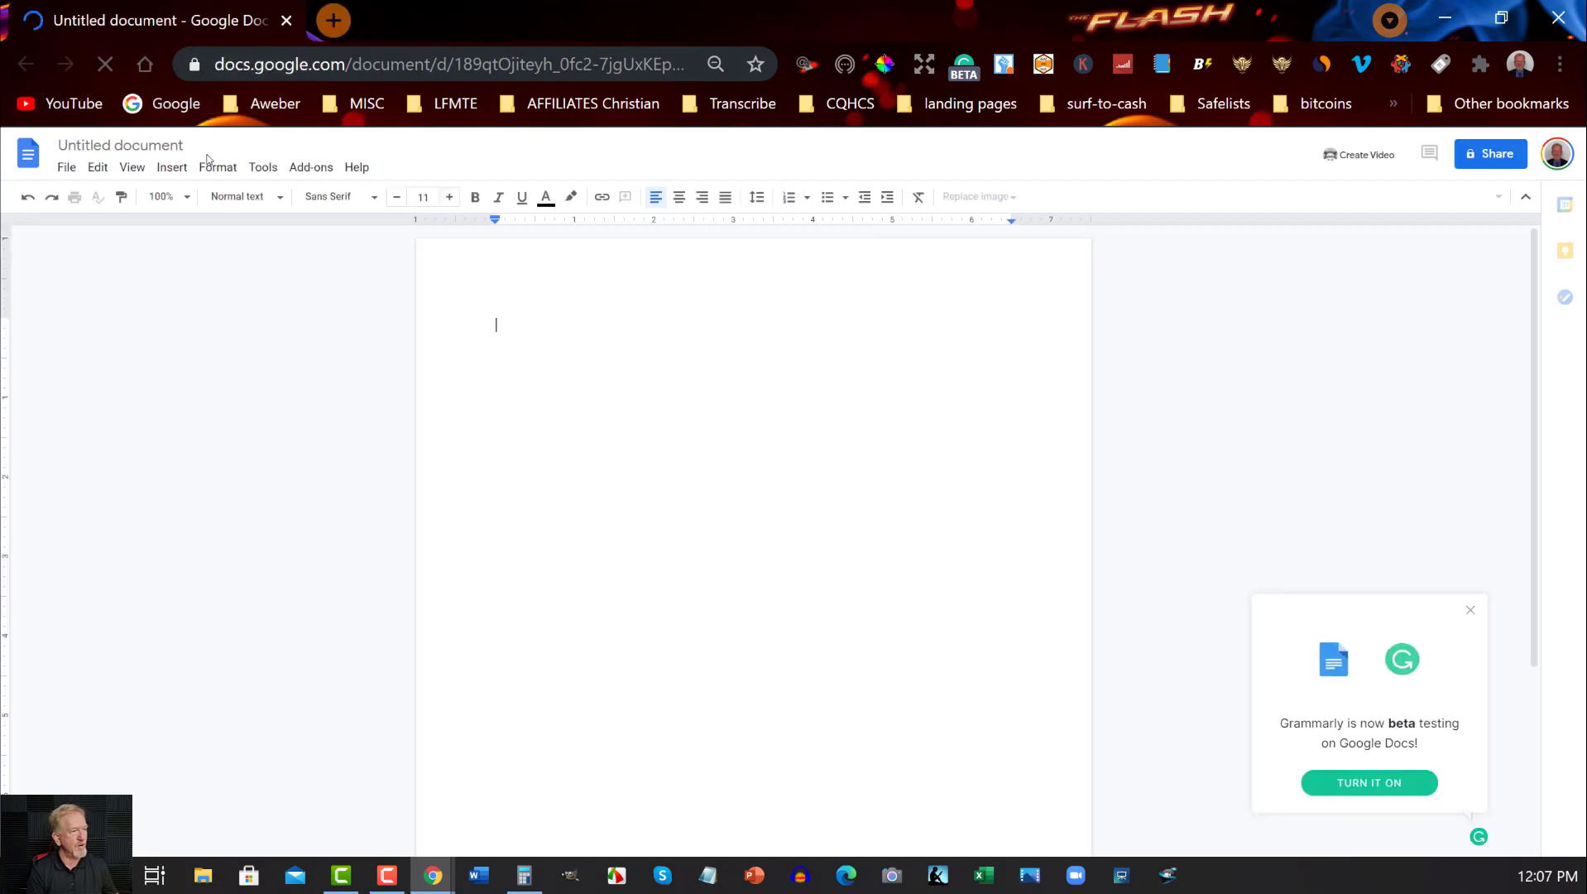
left_click(264, 169)
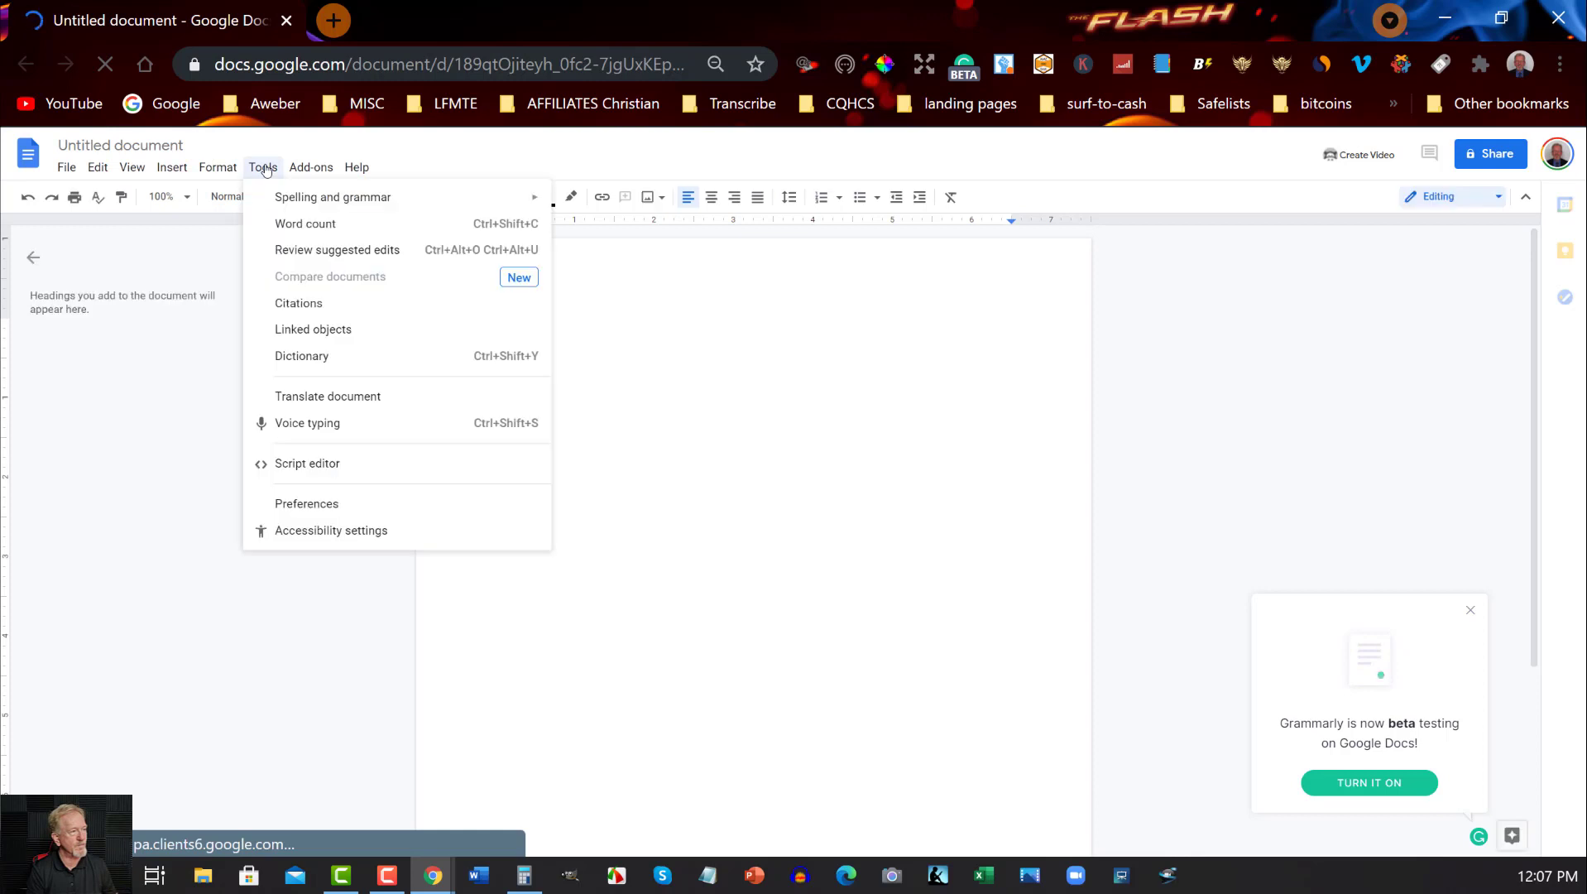
left_click(291, 425)
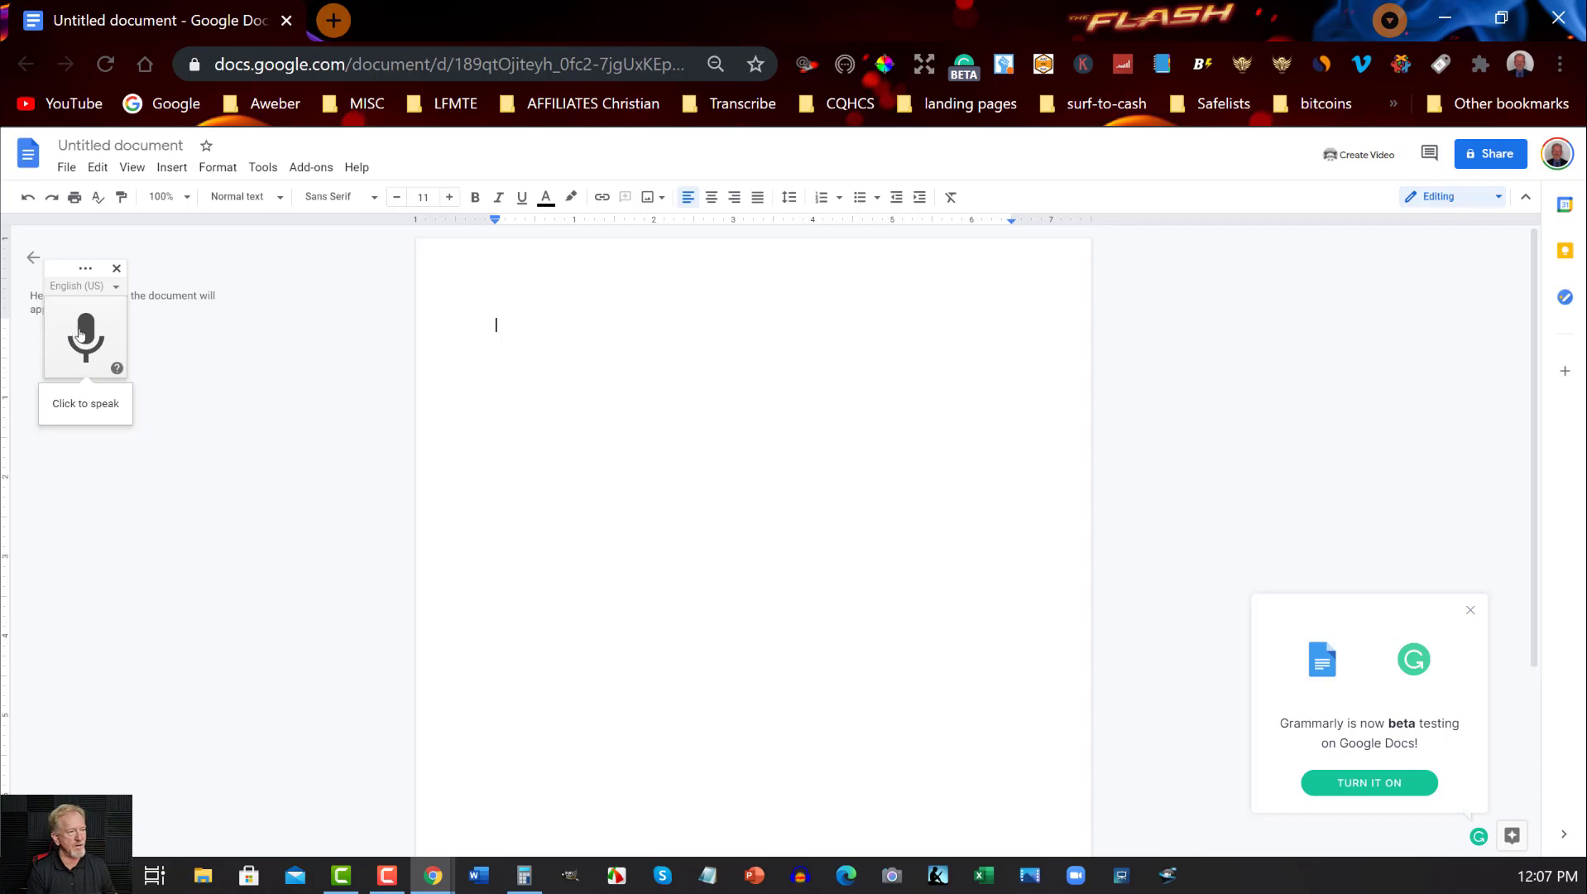
- Dictate the sentences with voice typing, deleting the stray 'new line' after 'cow.' and breaking lines
left_click(86, 329)
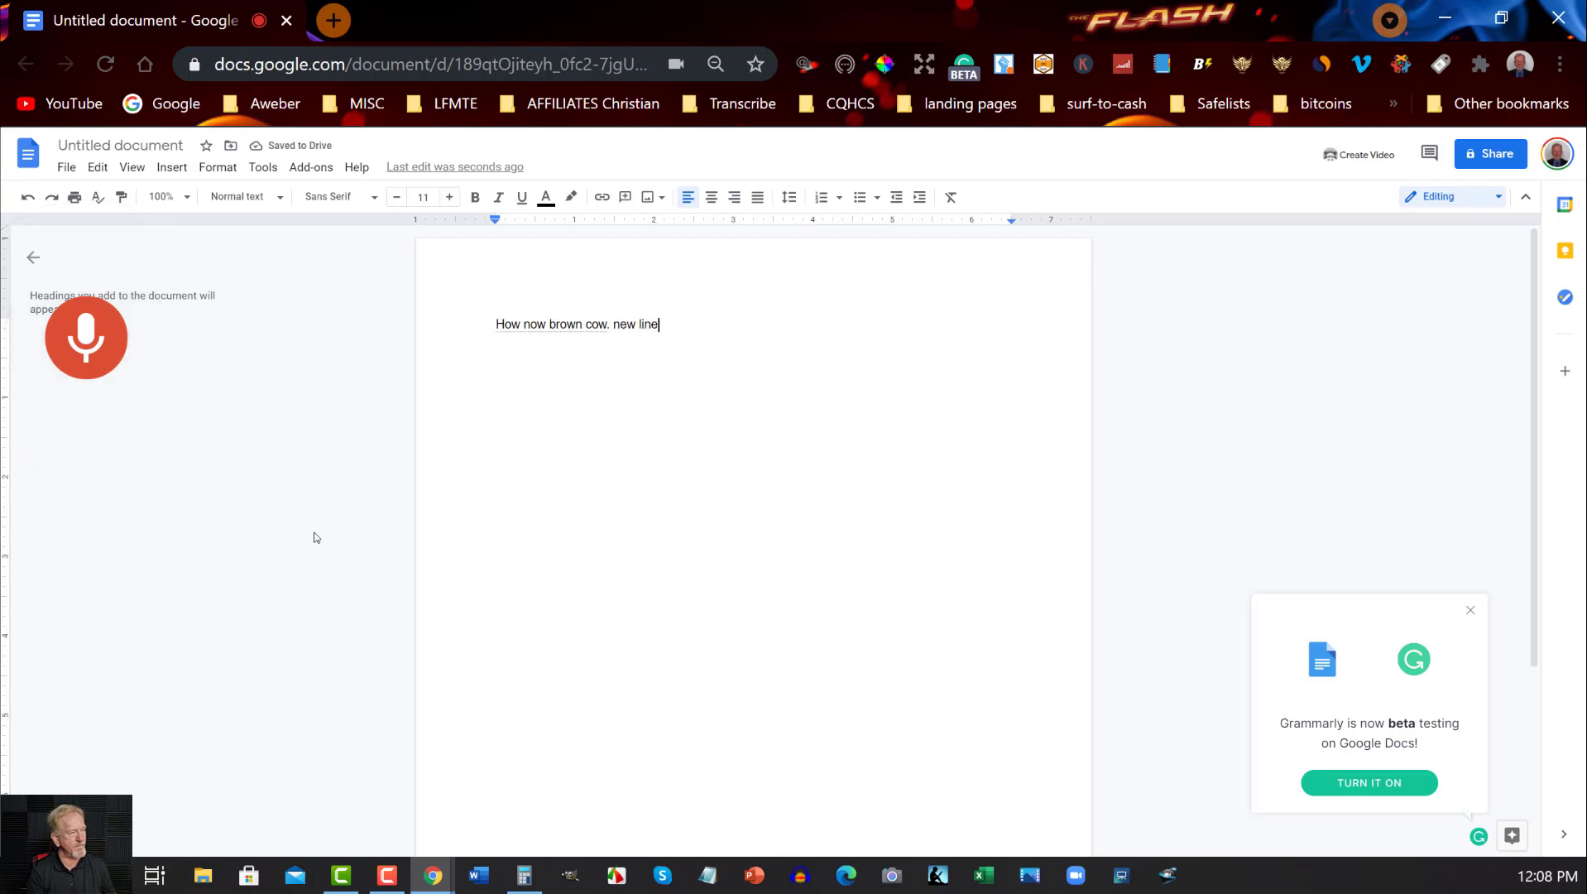
left_click_drag(620, 323, 659, 324)
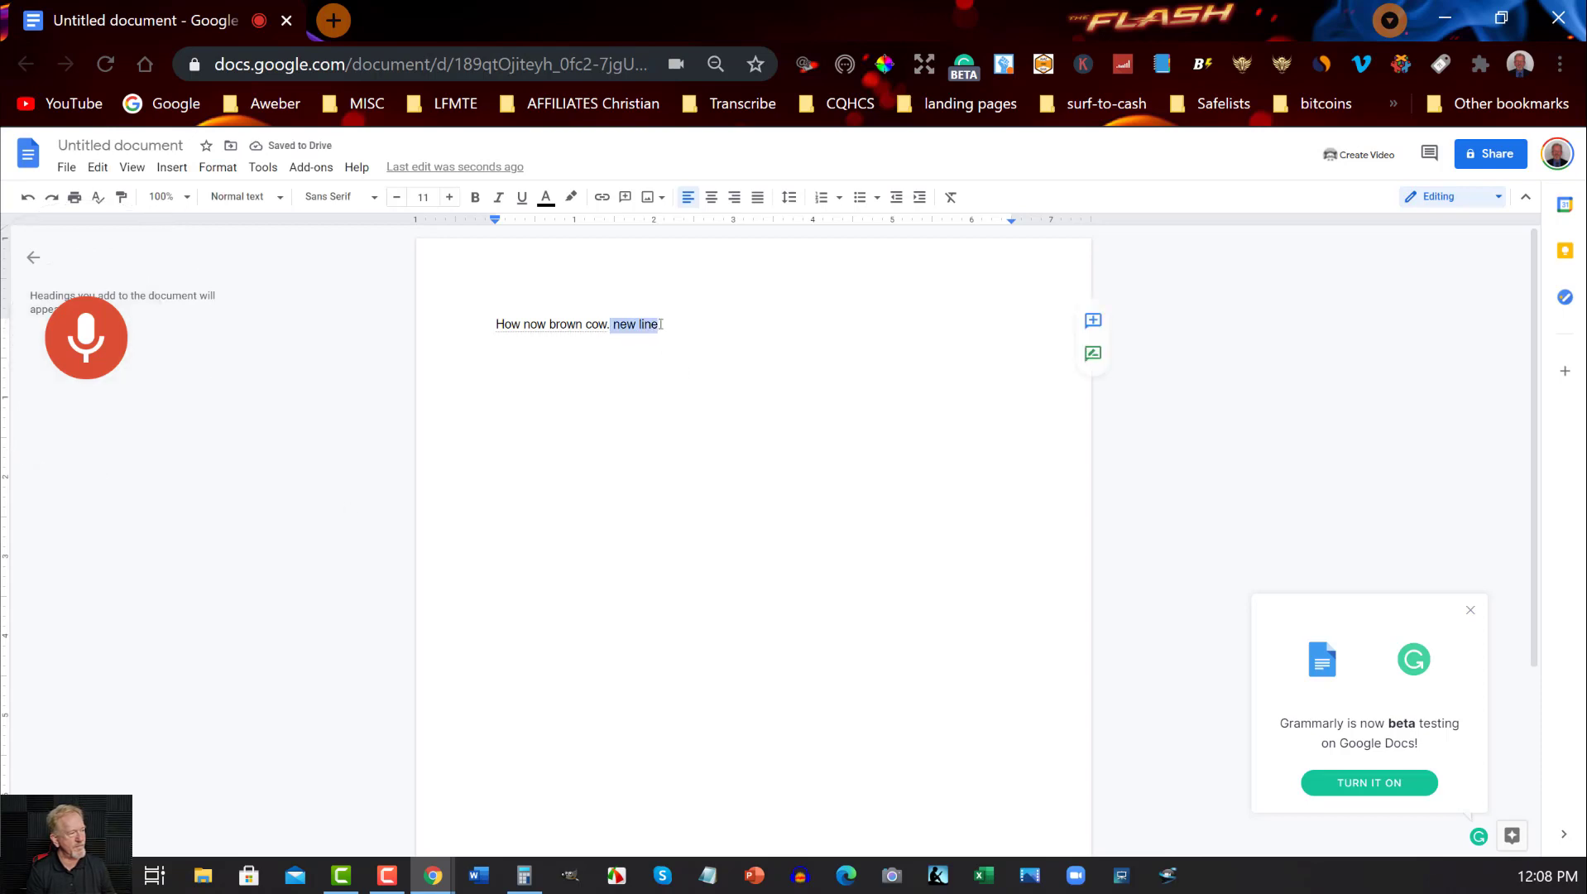
key("BackSpace")
key("Return")
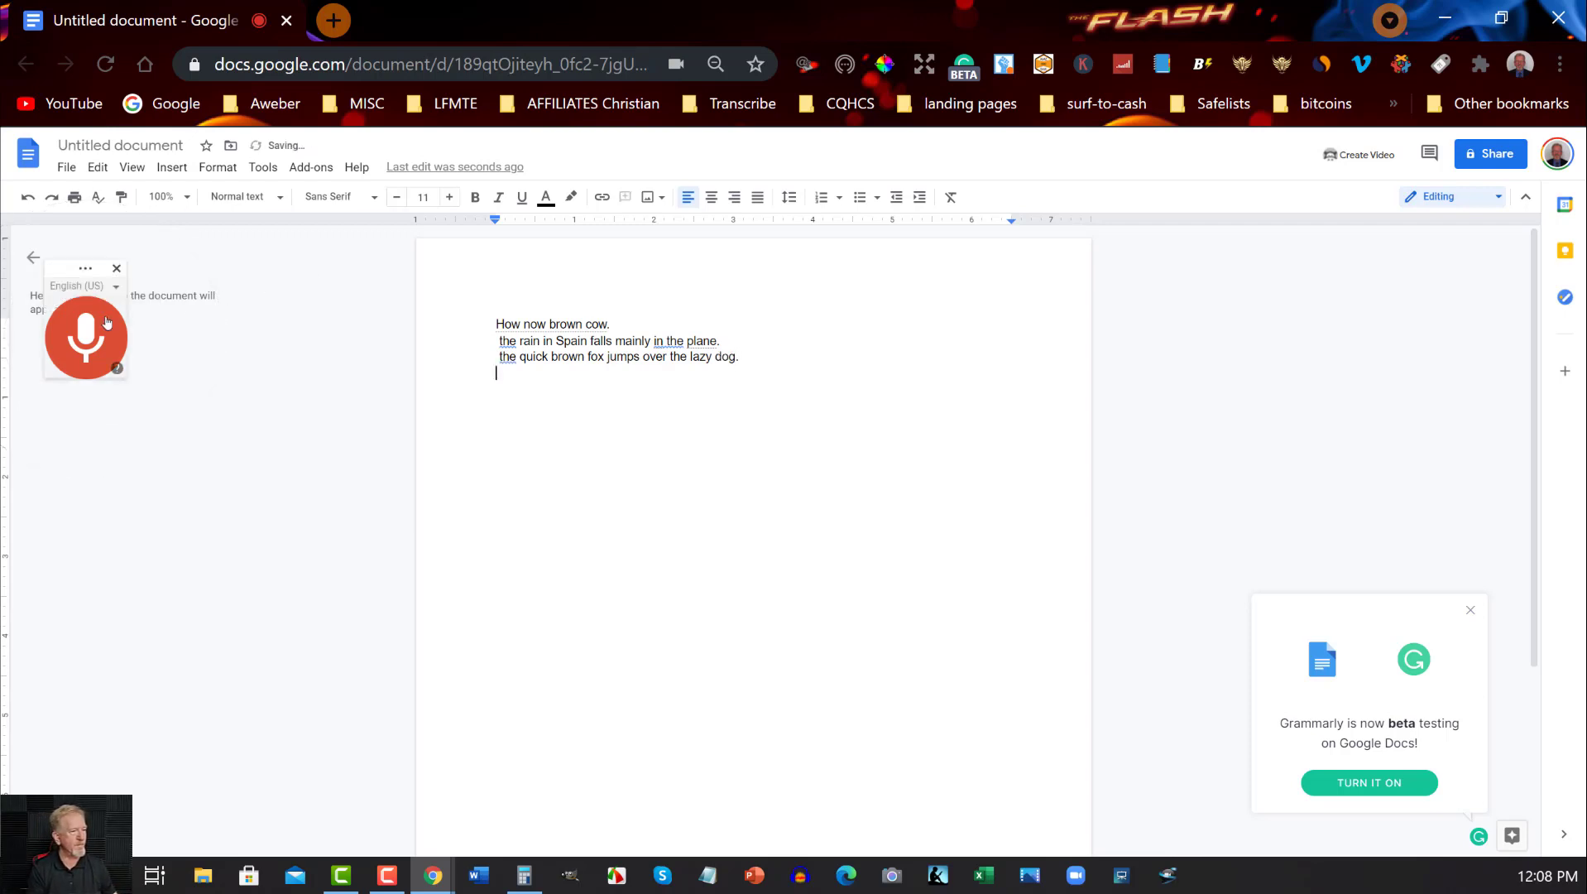
- Stop voice typing, dismiss the capitalisation suggestion, and review the rain-in-Spain line
left_click(86, 335)
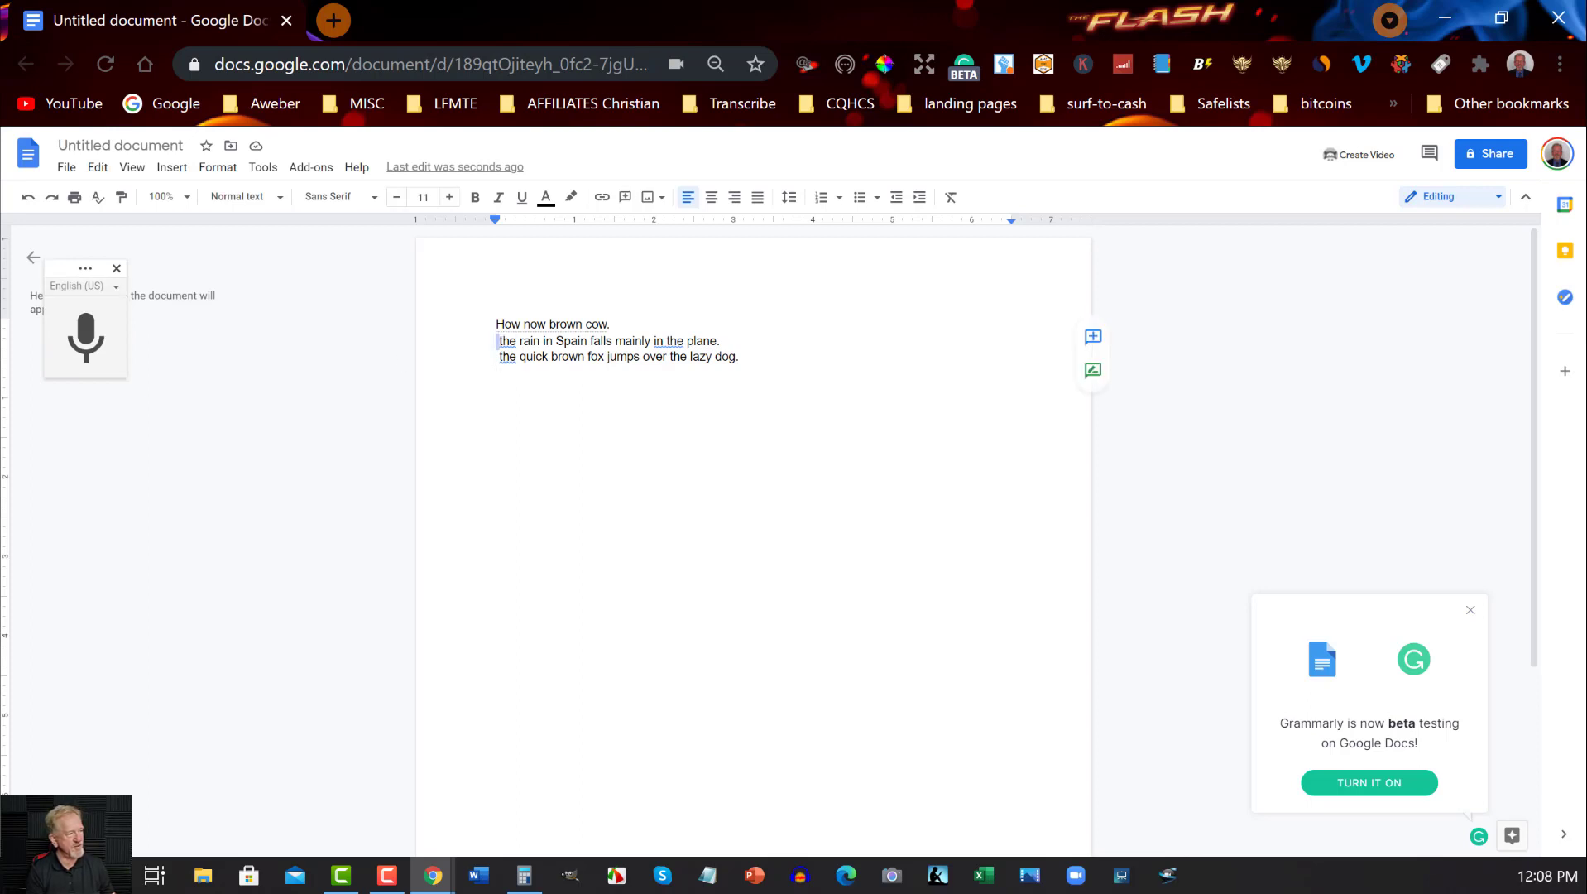
left_click(502, 357)
left_click(528, 340)
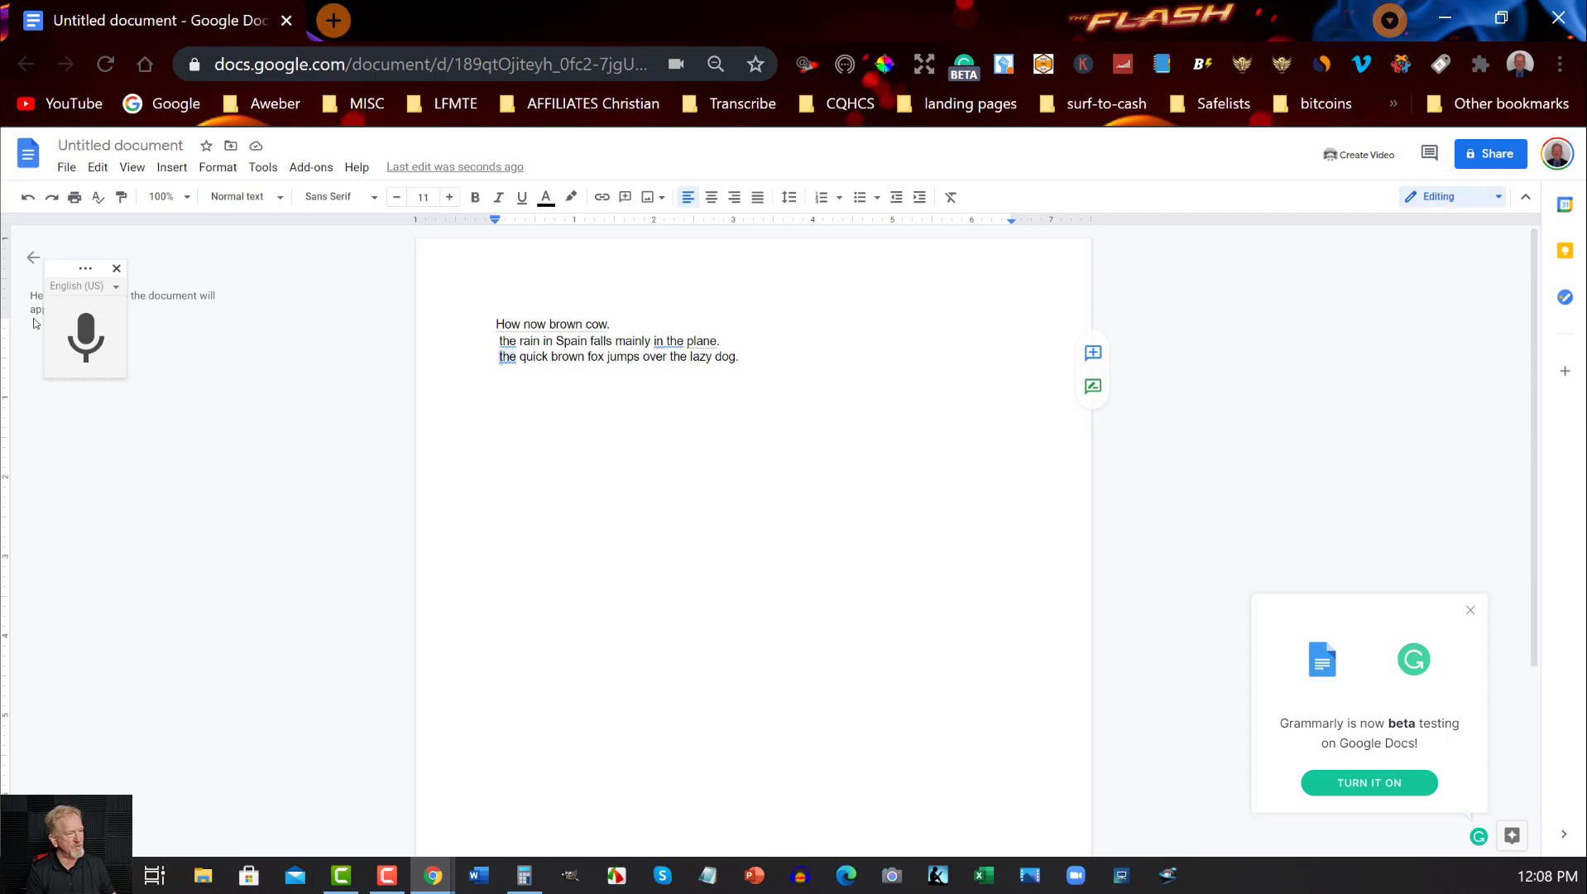
left_click(496, 340)
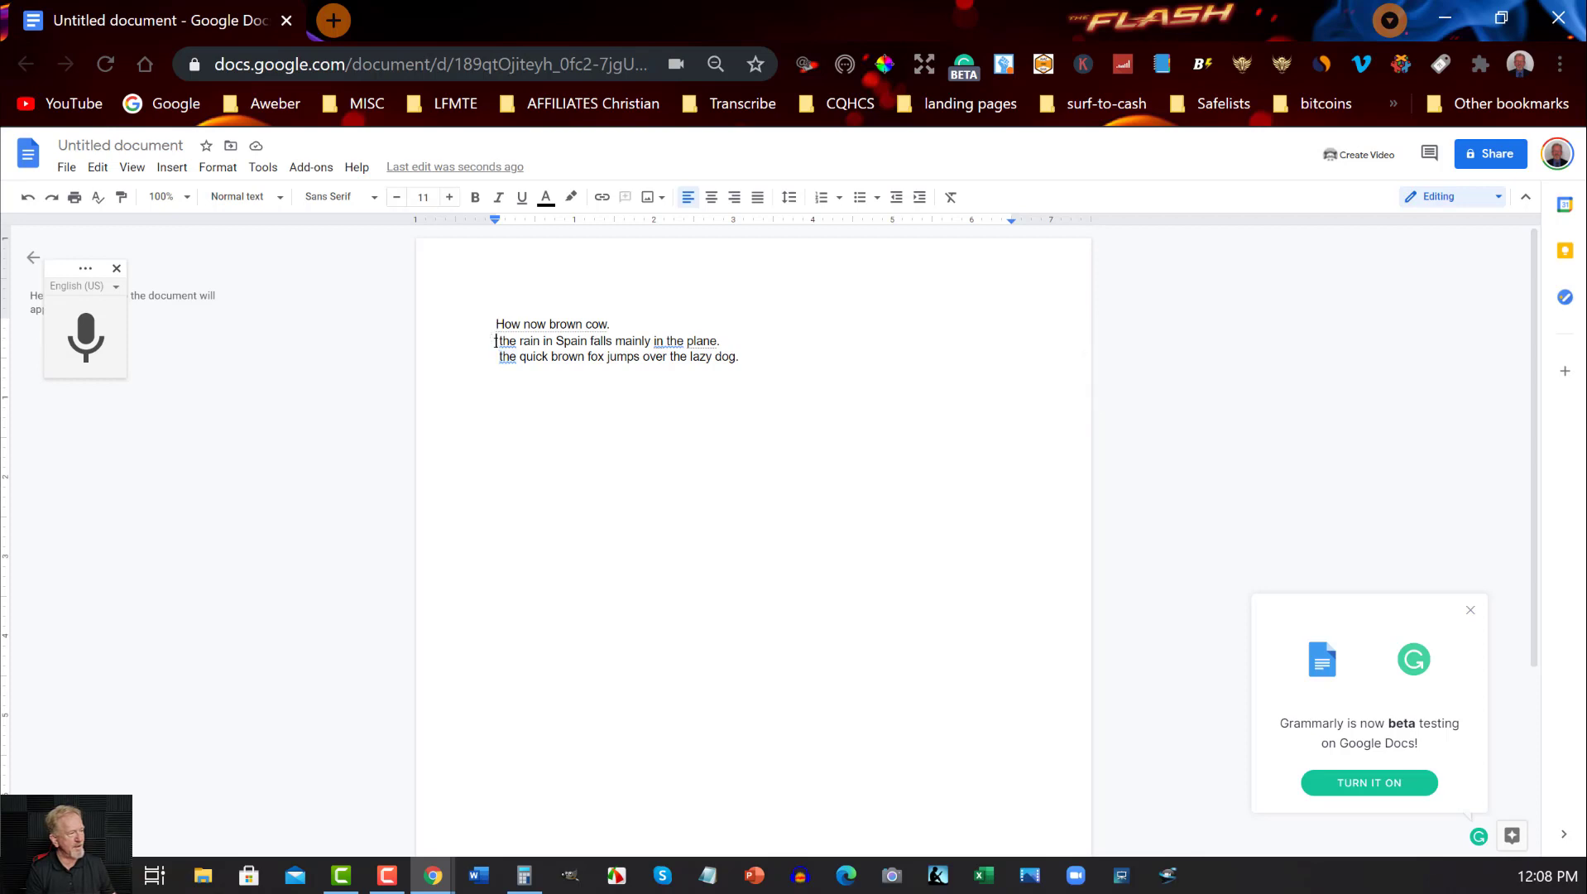
left_click(730, 340)
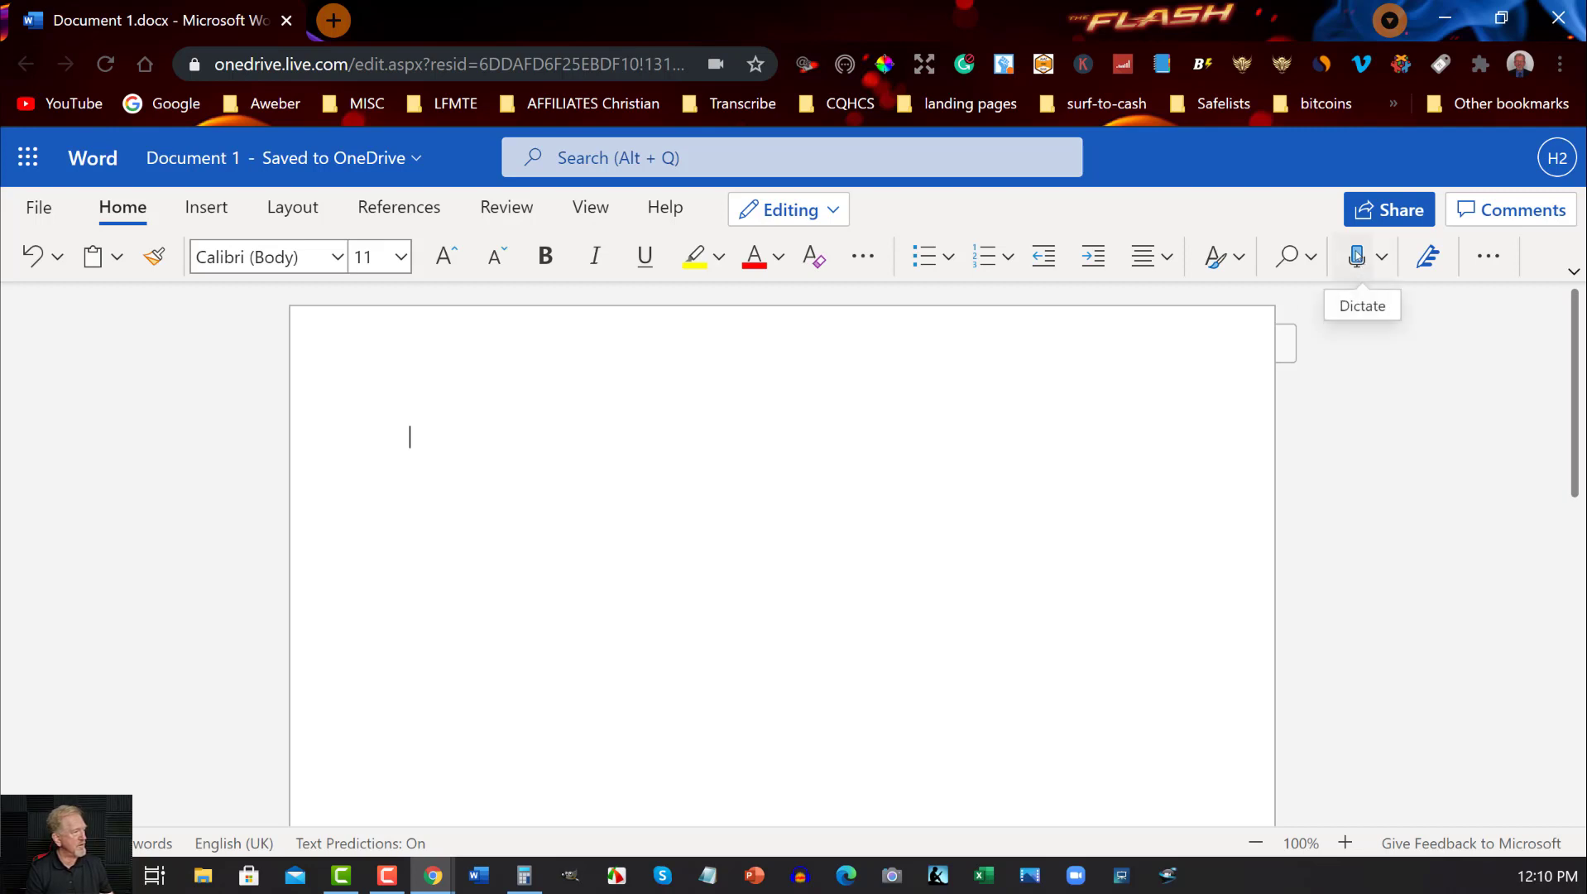
- Start Dictate from the Home ribbon, close and restart it, and speak the three sentences
left_click(1357, 255)
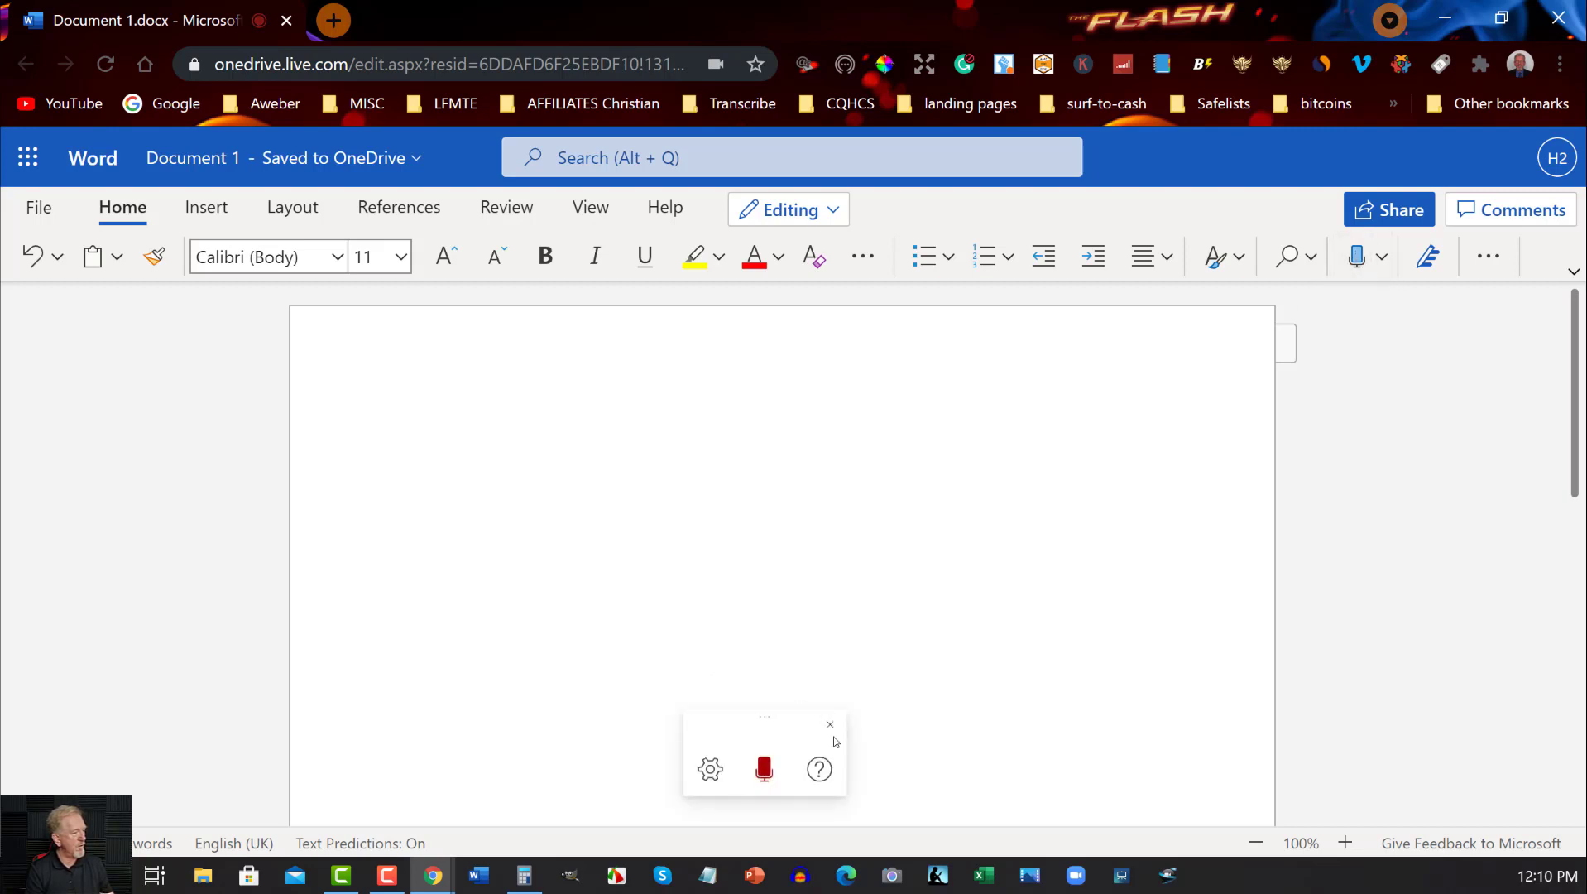
left_click(830, 724)
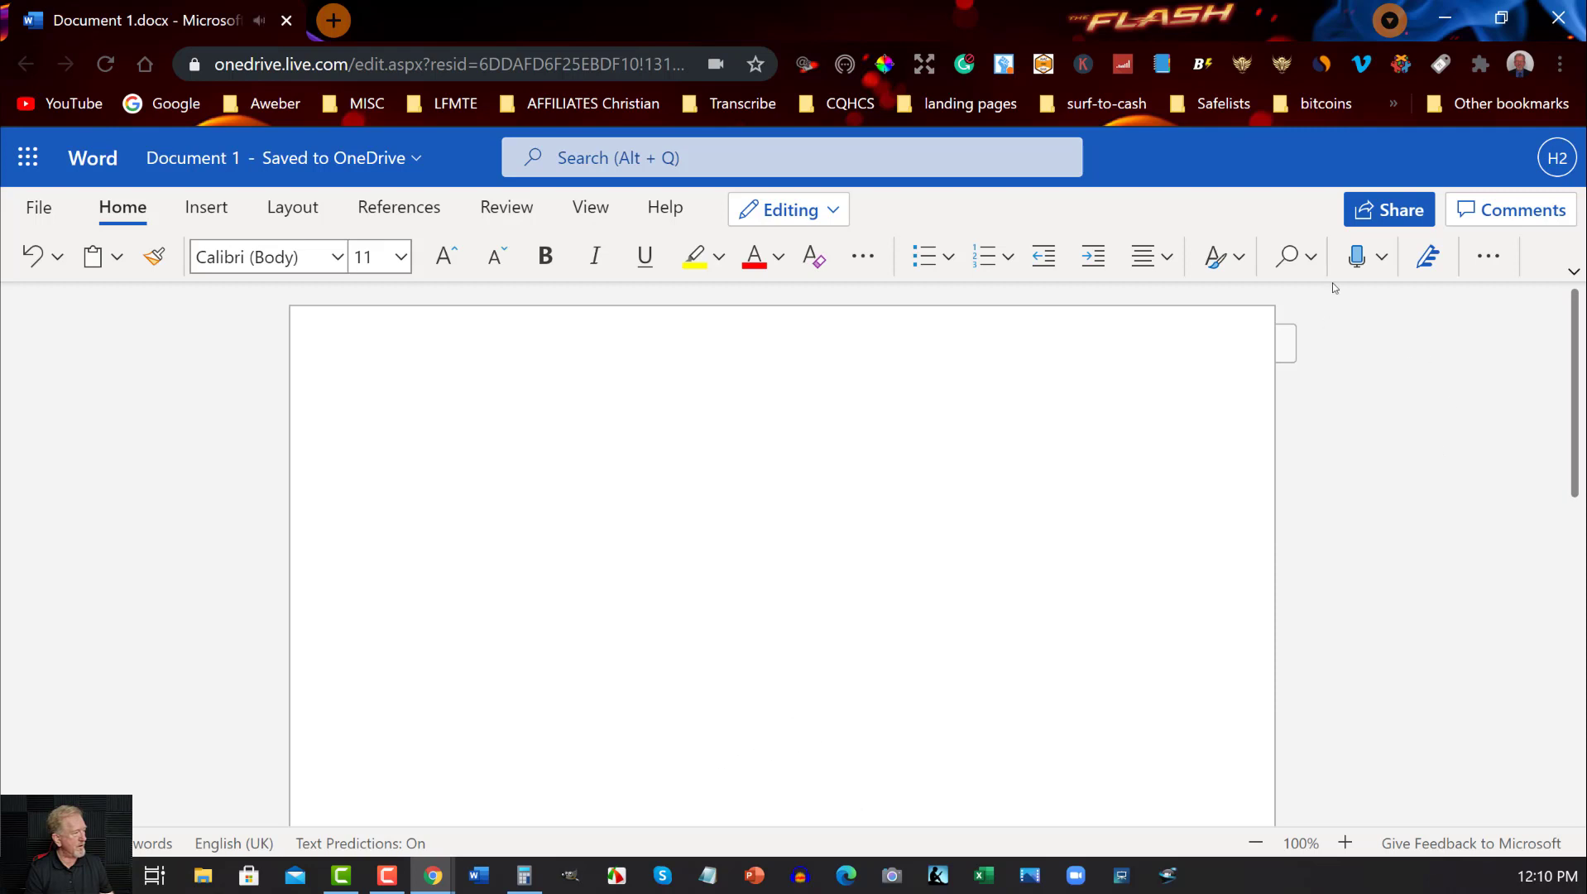
left_click(1356, 258)
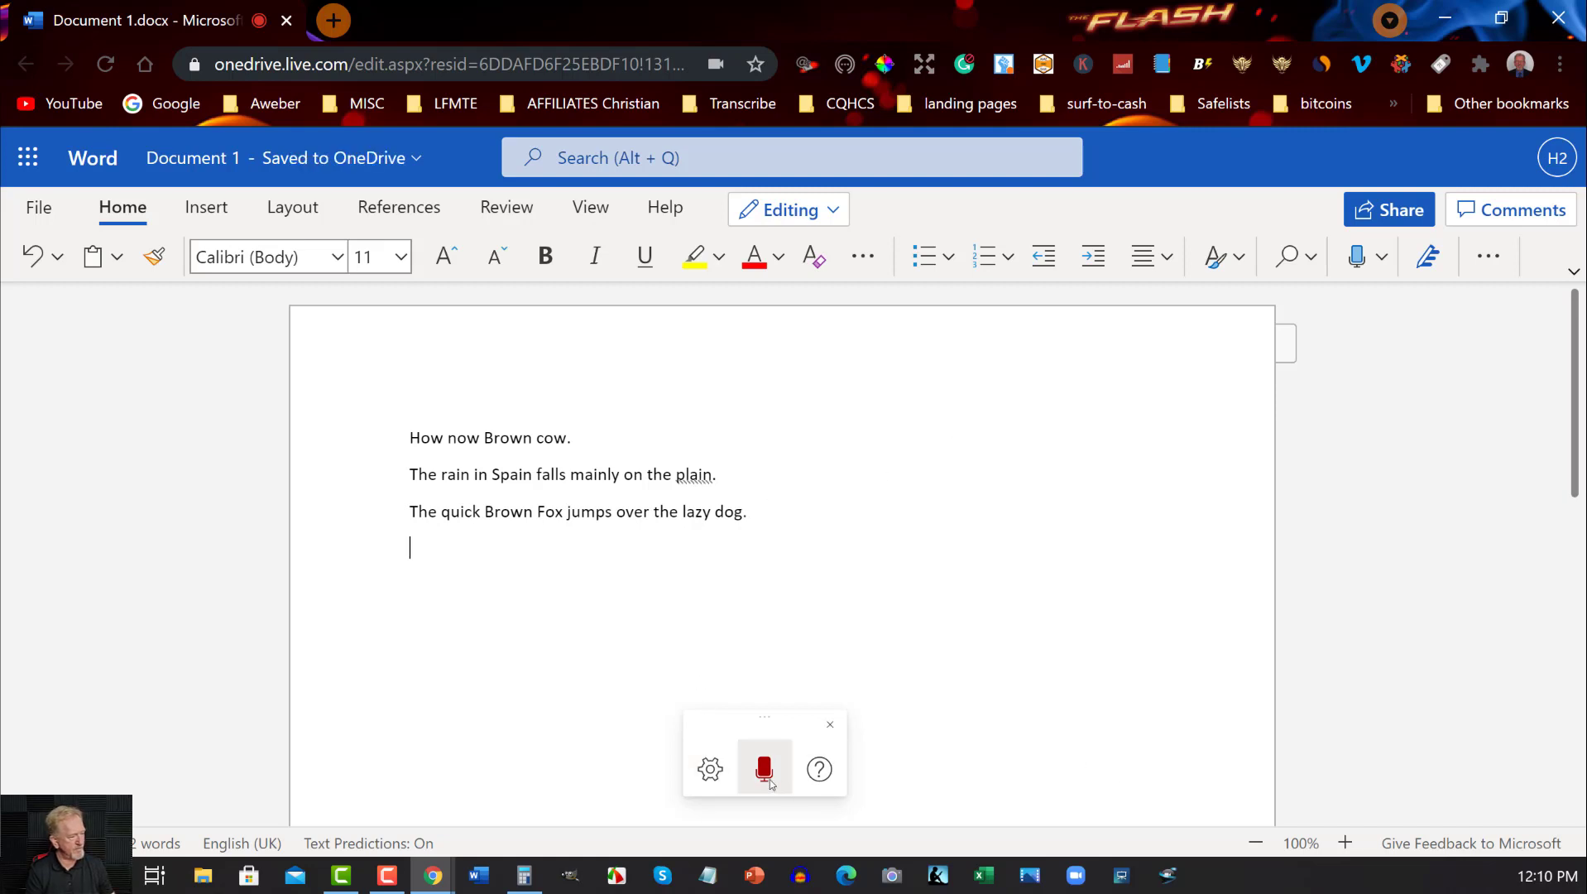
- Stop dictation and change the misheard 'plain' to 'plane', then review the fox sentence
left_click(764, 769)
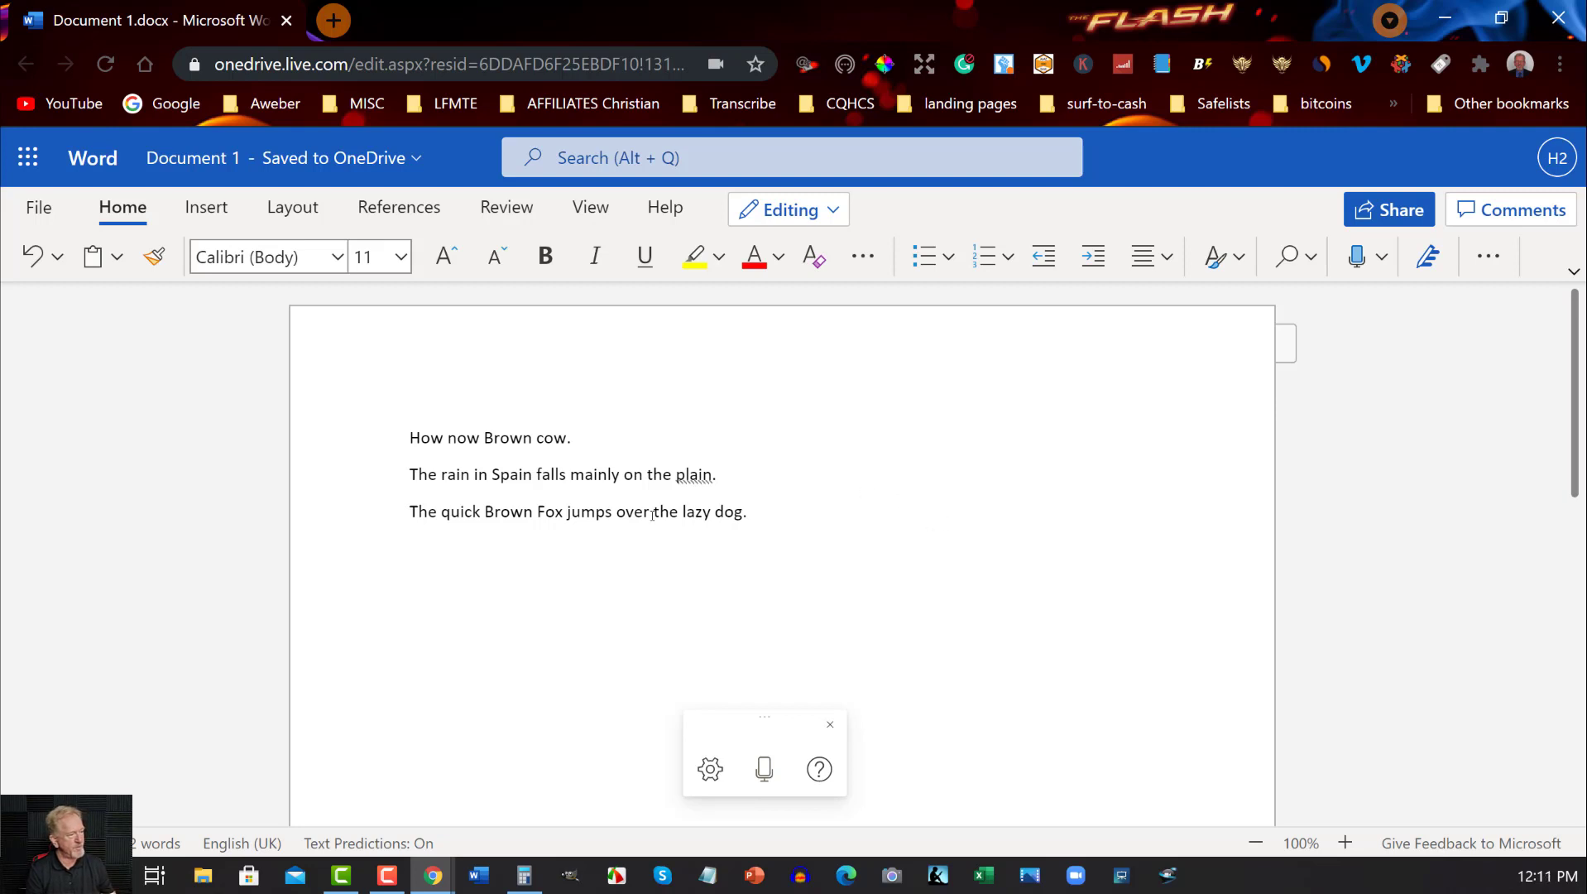
left_click(692, 473)
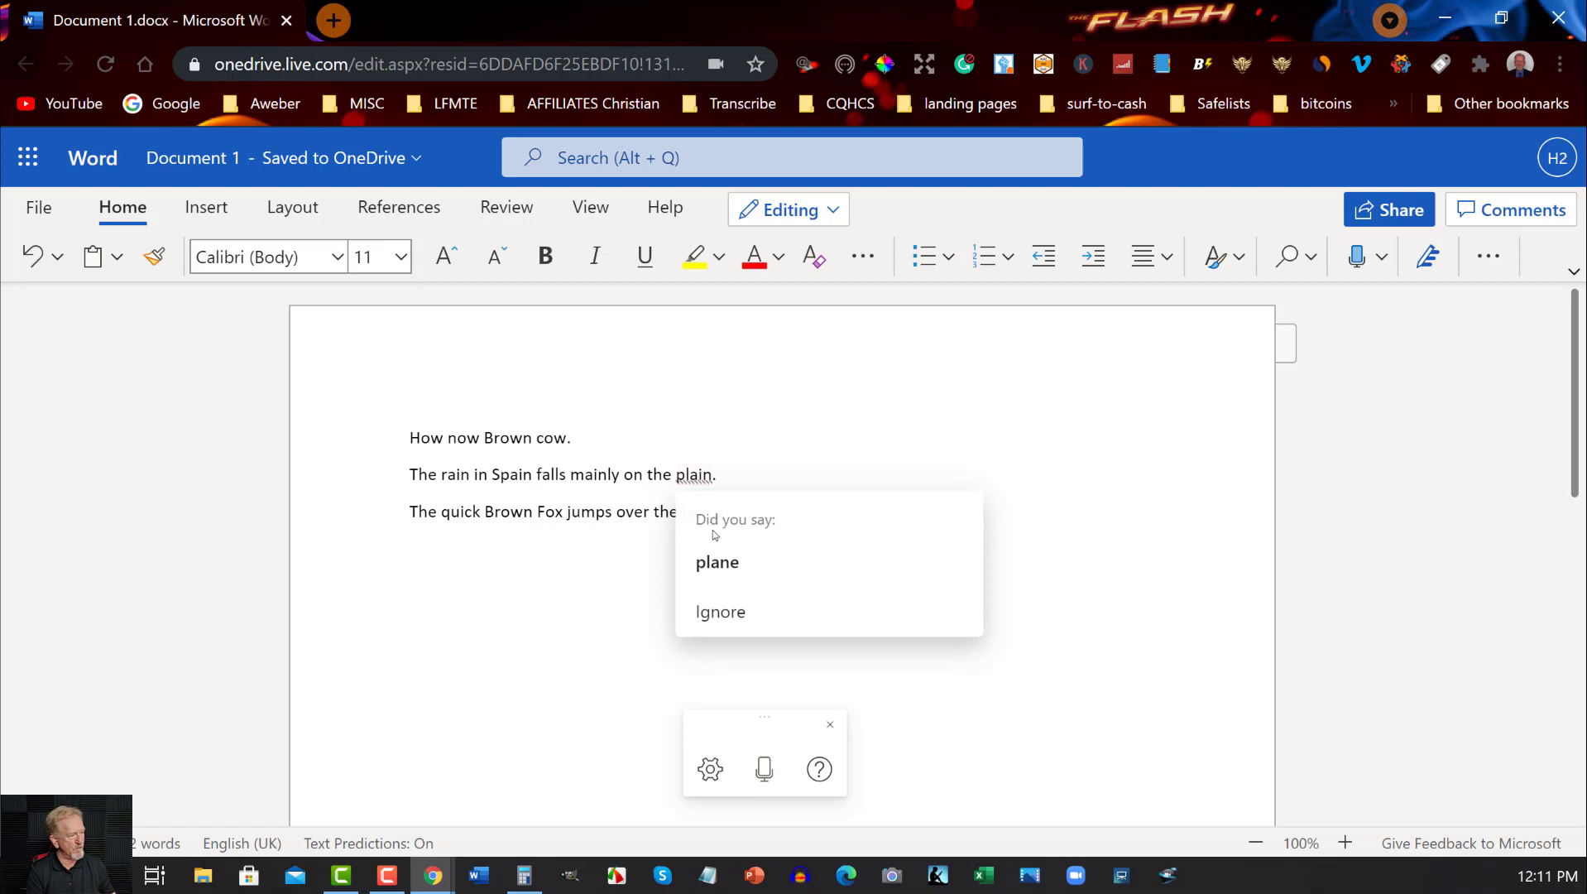
left_click(724, 563)
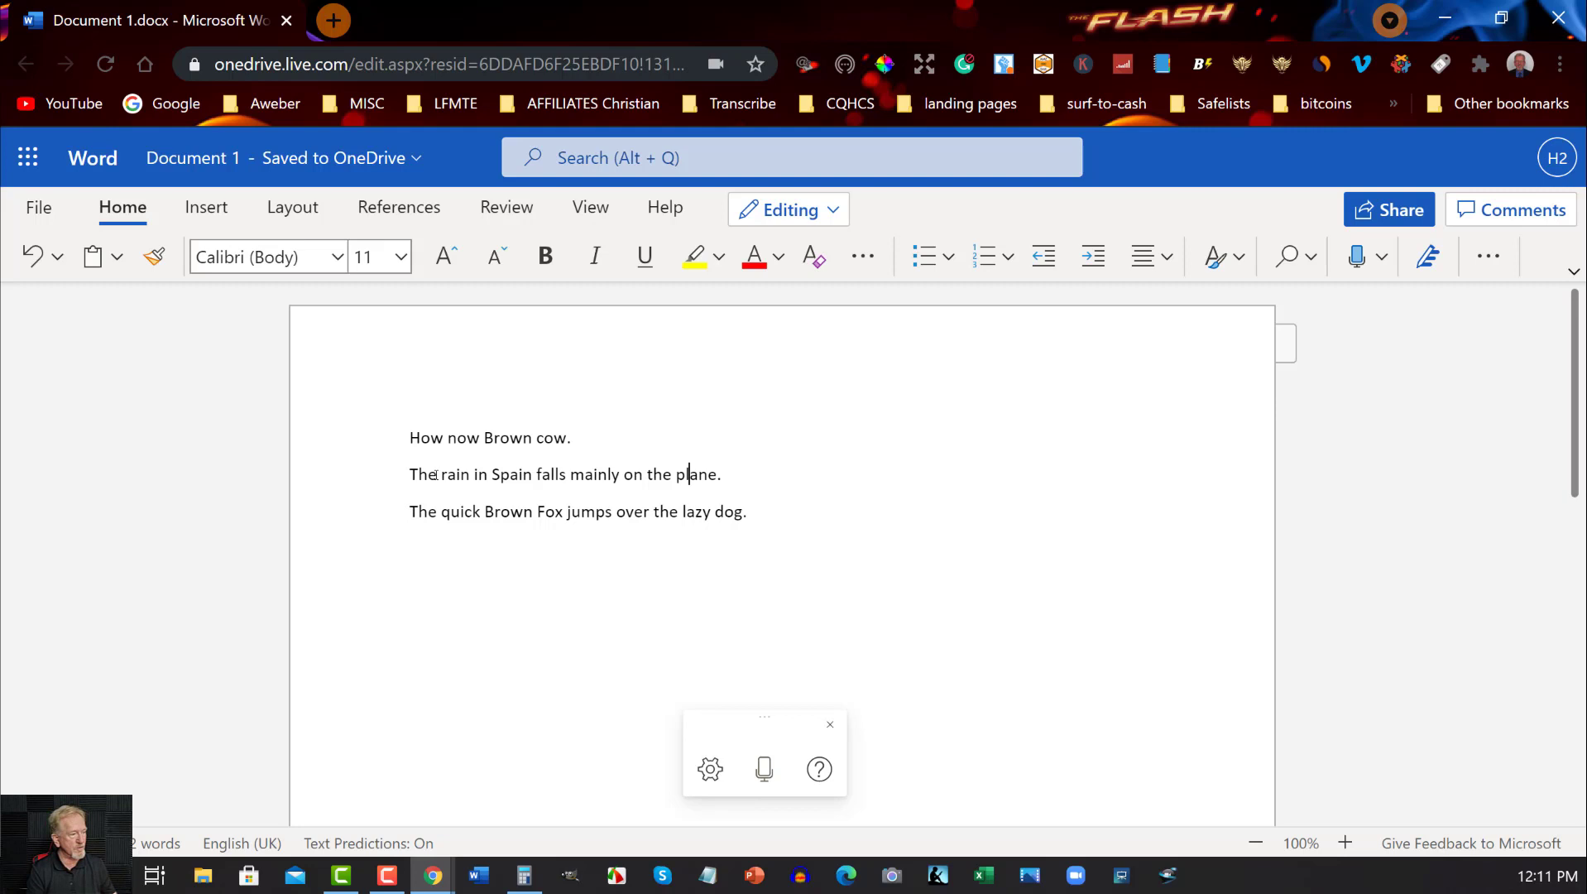
left_click_drag(411, 474, 410, 511)
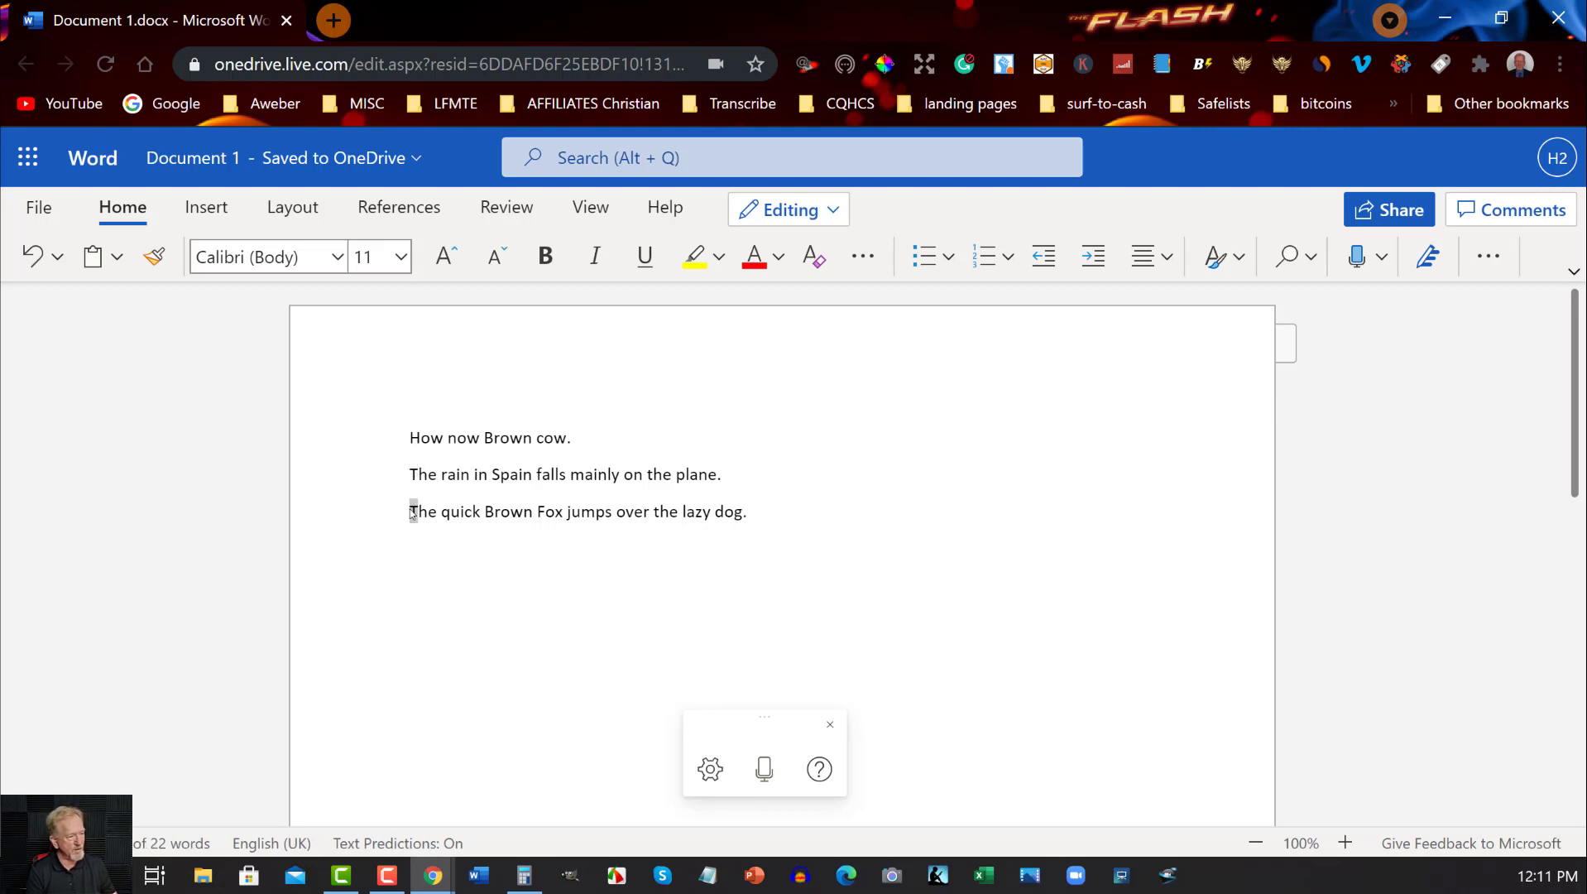
left_click(749, 513)
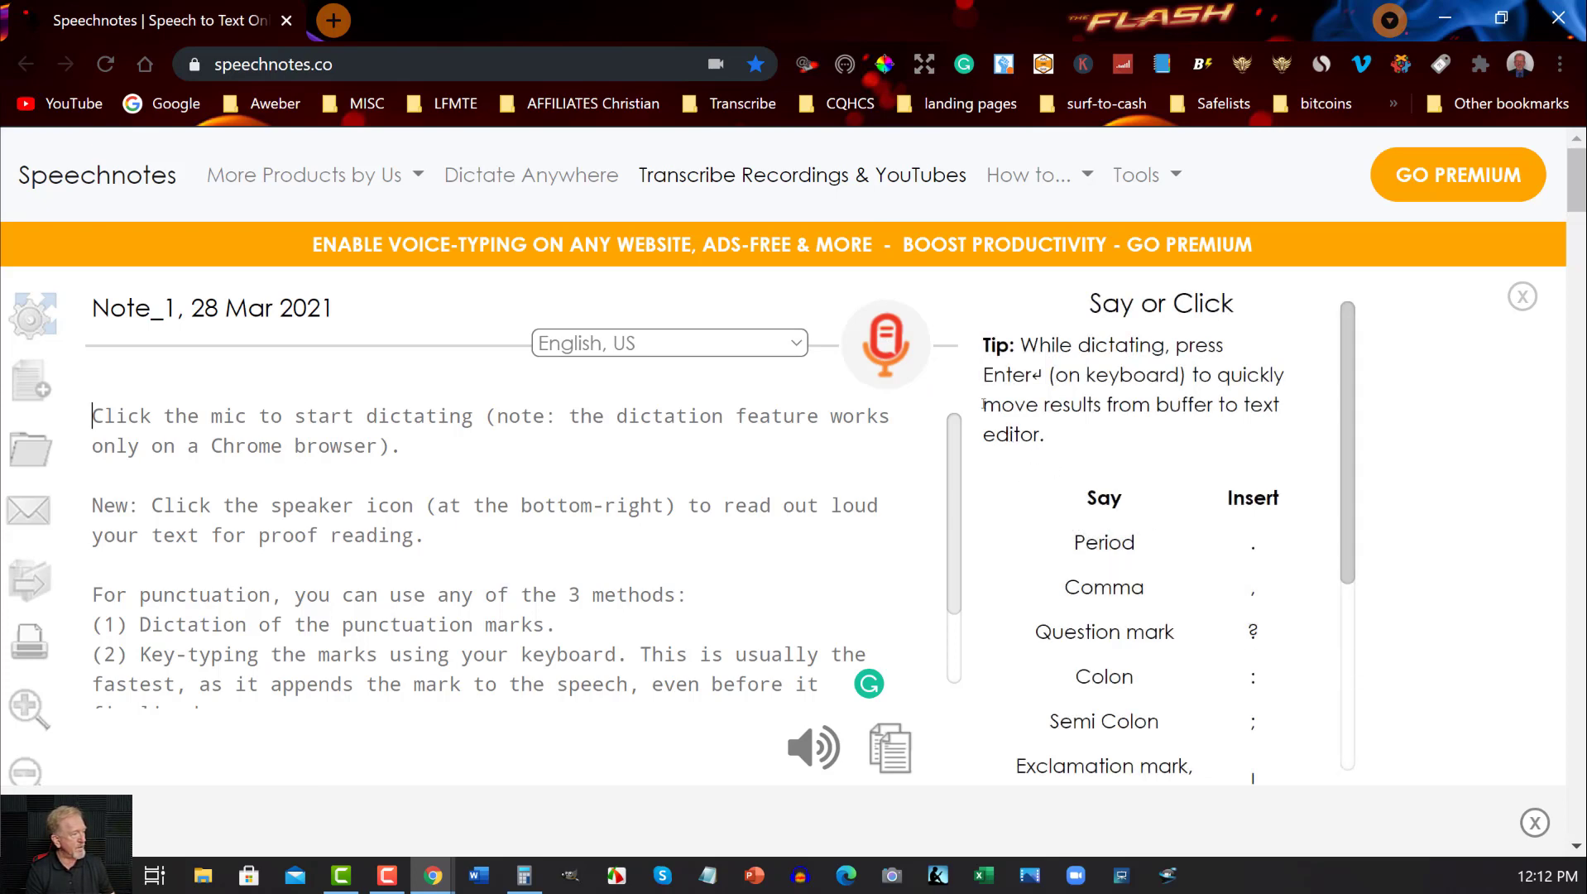
- Dictate into Note_1, delete the stray word 'Find' before the cow sentence, and toggle the microphone
left_click(879, 344)
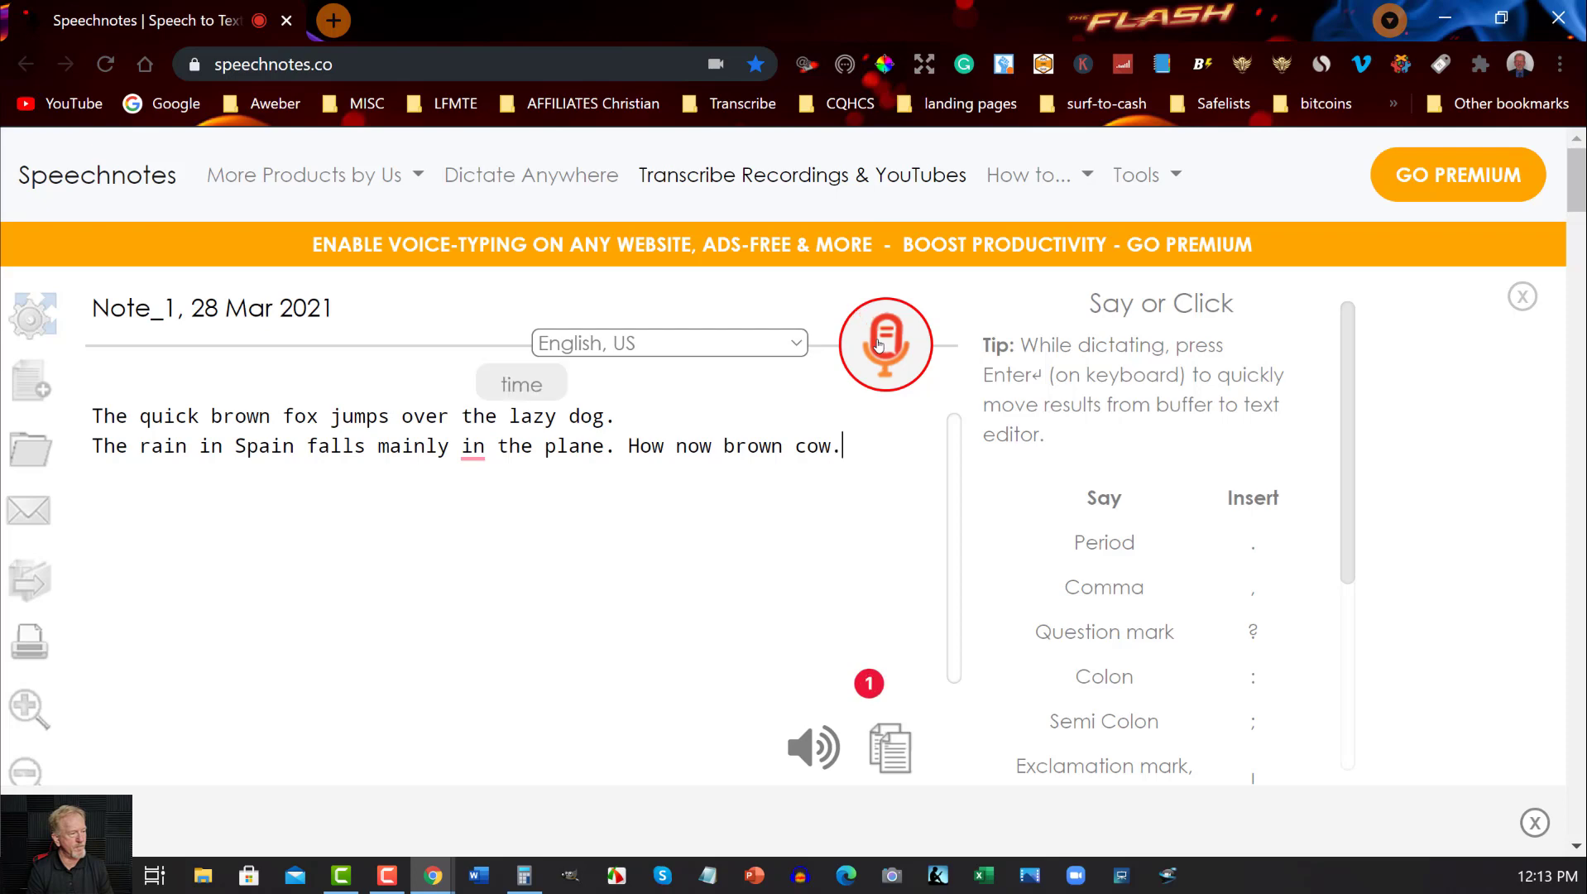
left_click(628, 446)
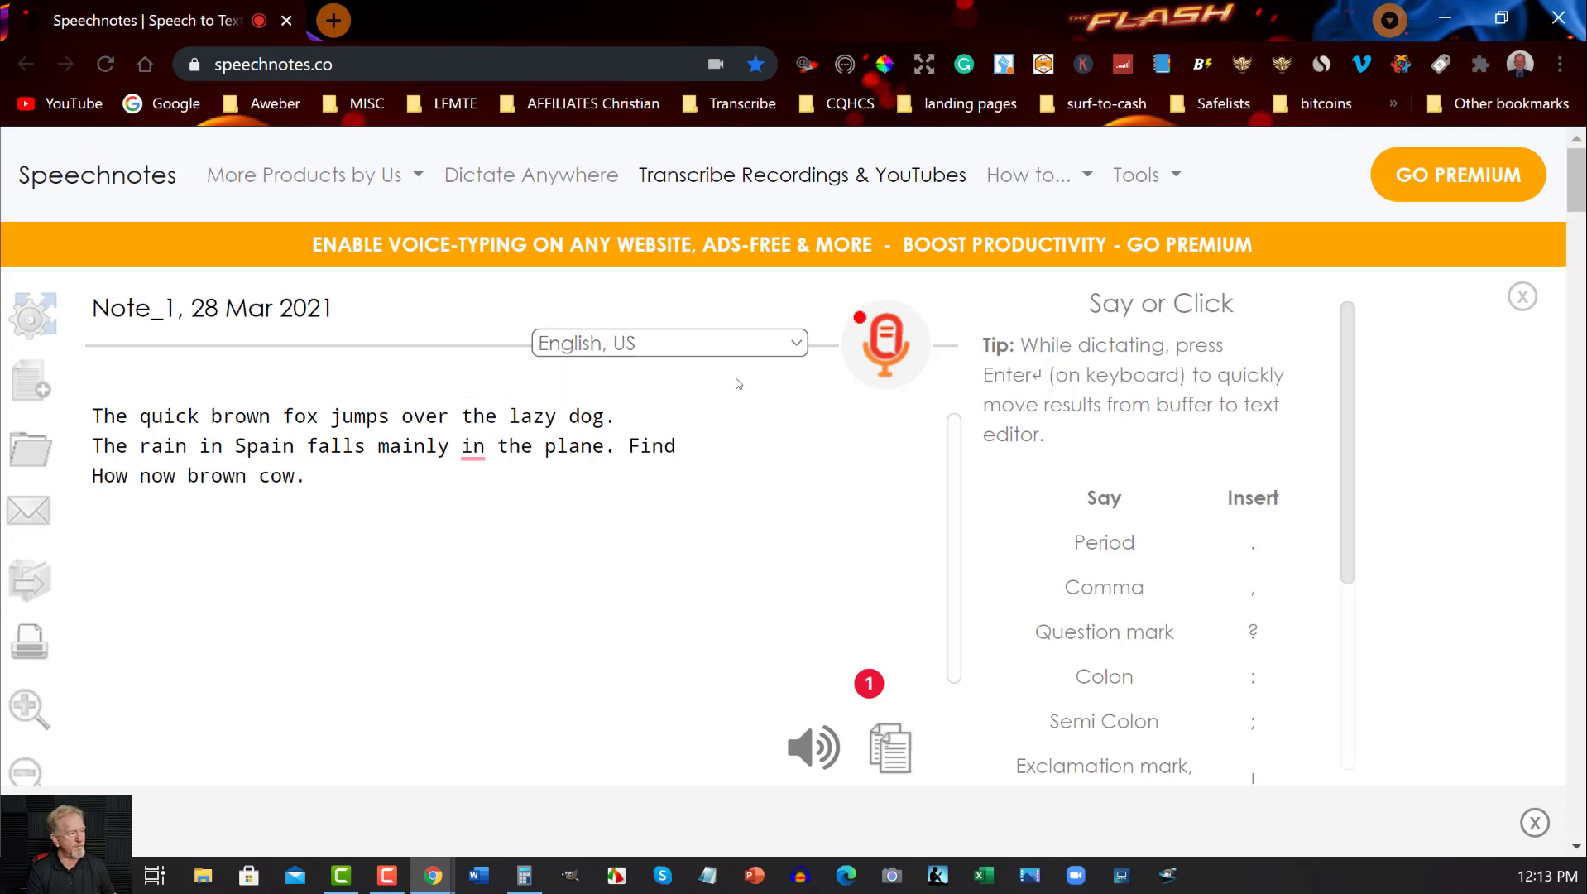
left_click_drag(629, 445, 676, 446)
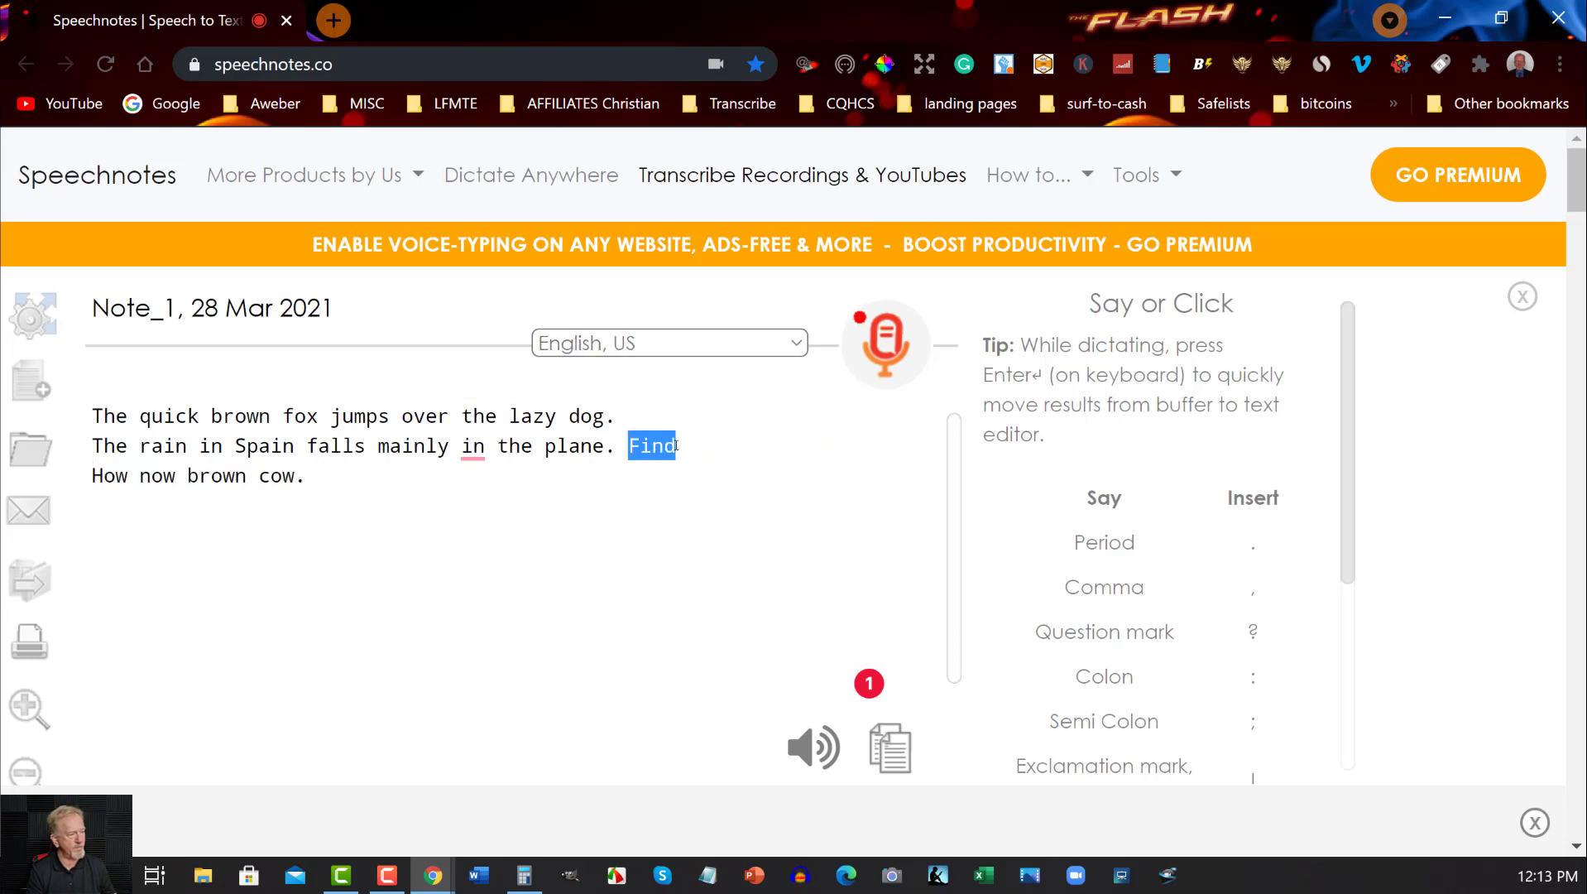
key("BackSpace")
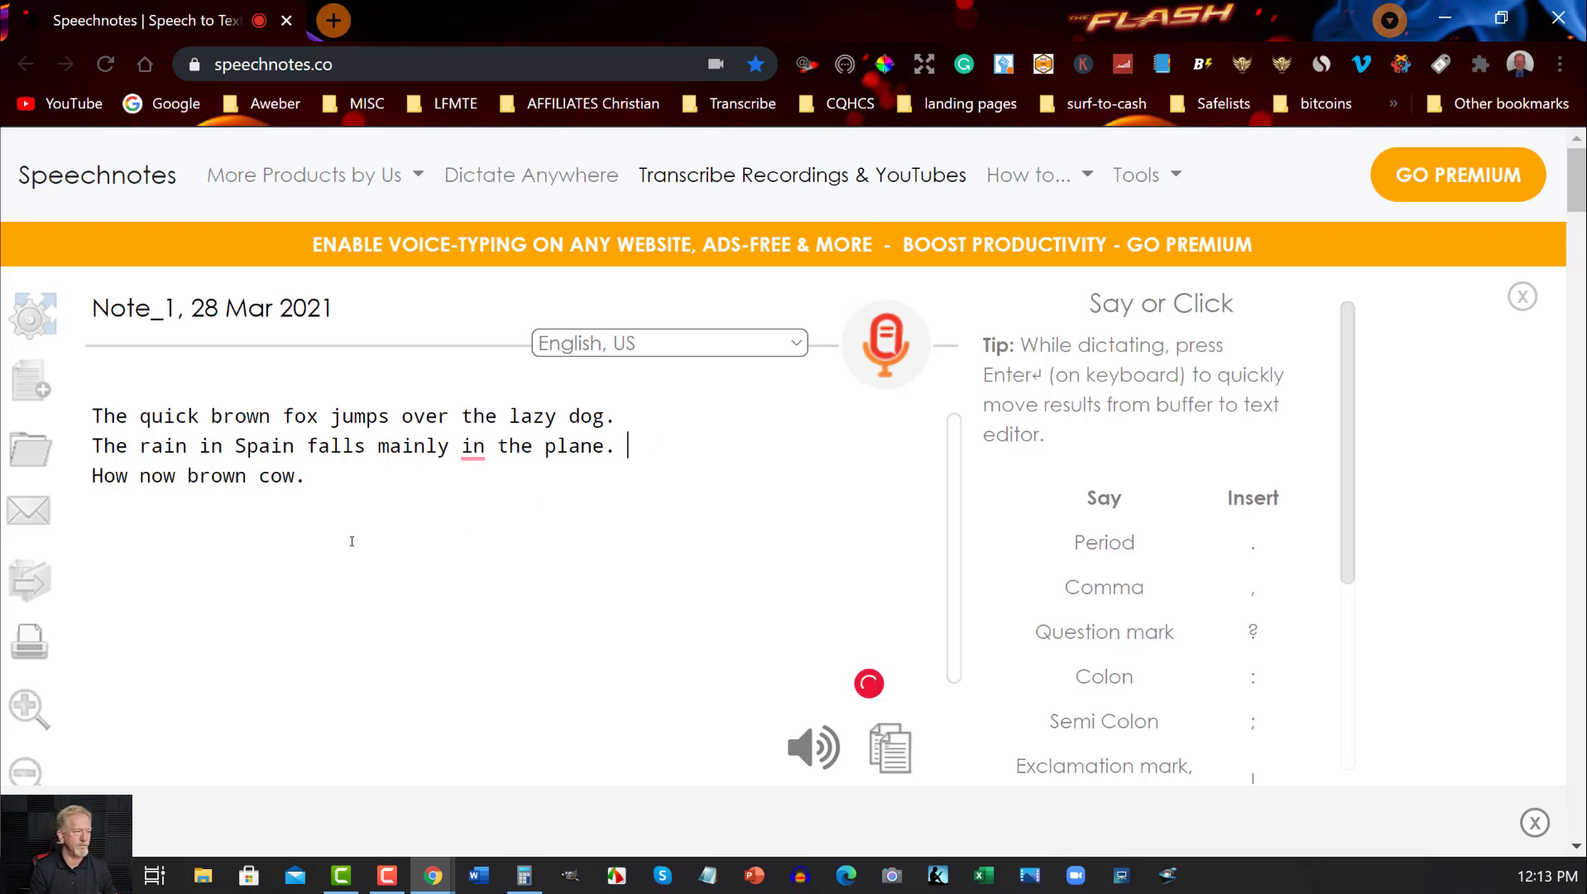
left_click(899, 335)
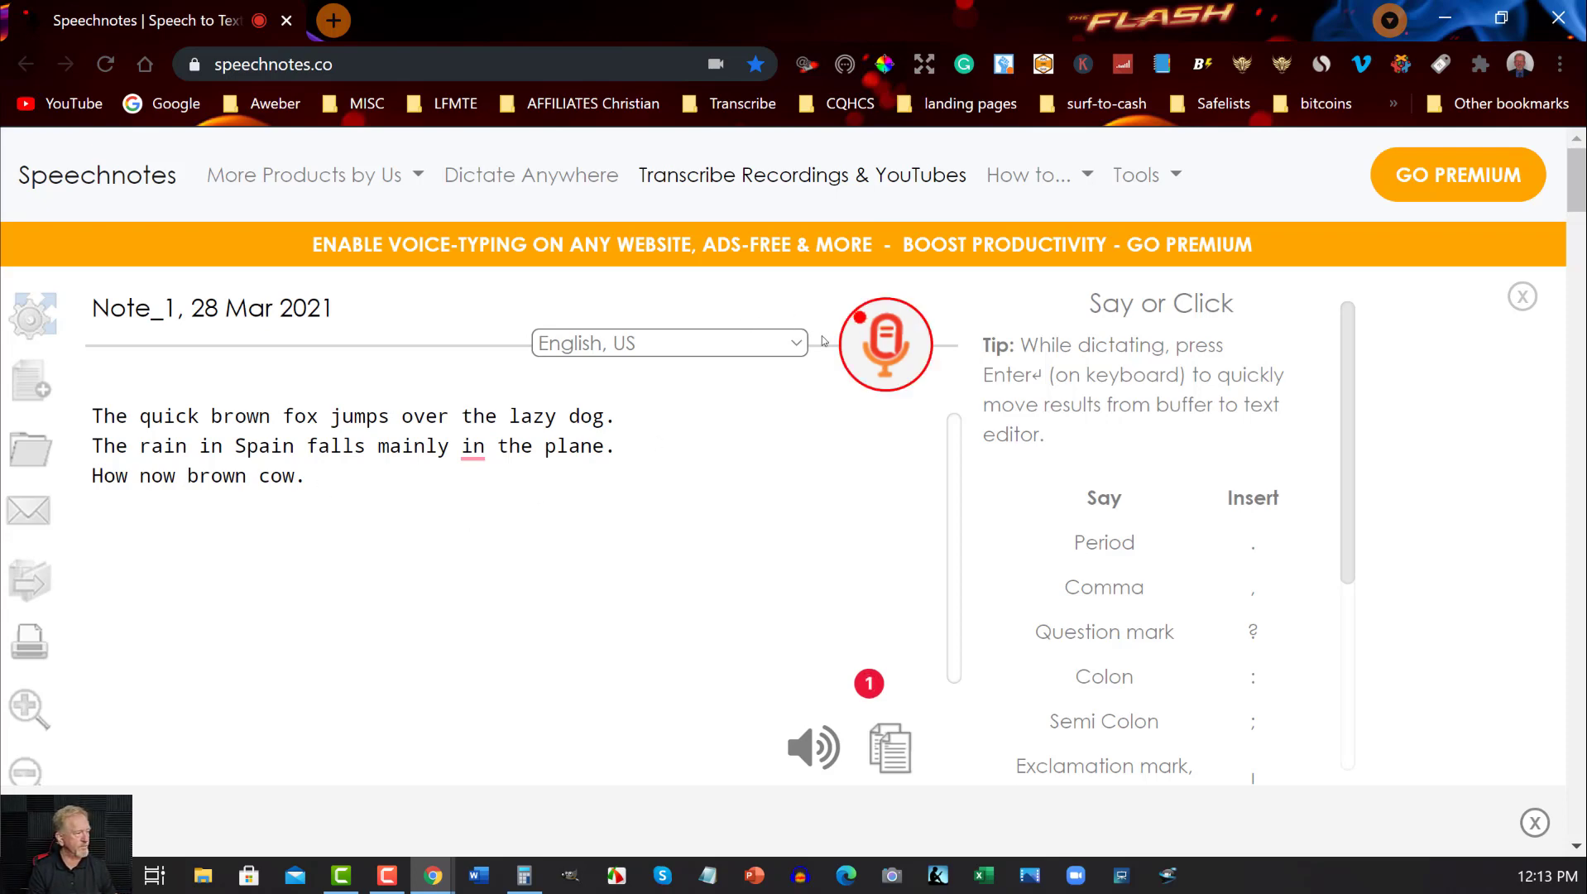
left_click(901, 335)
left_click(321, 475)
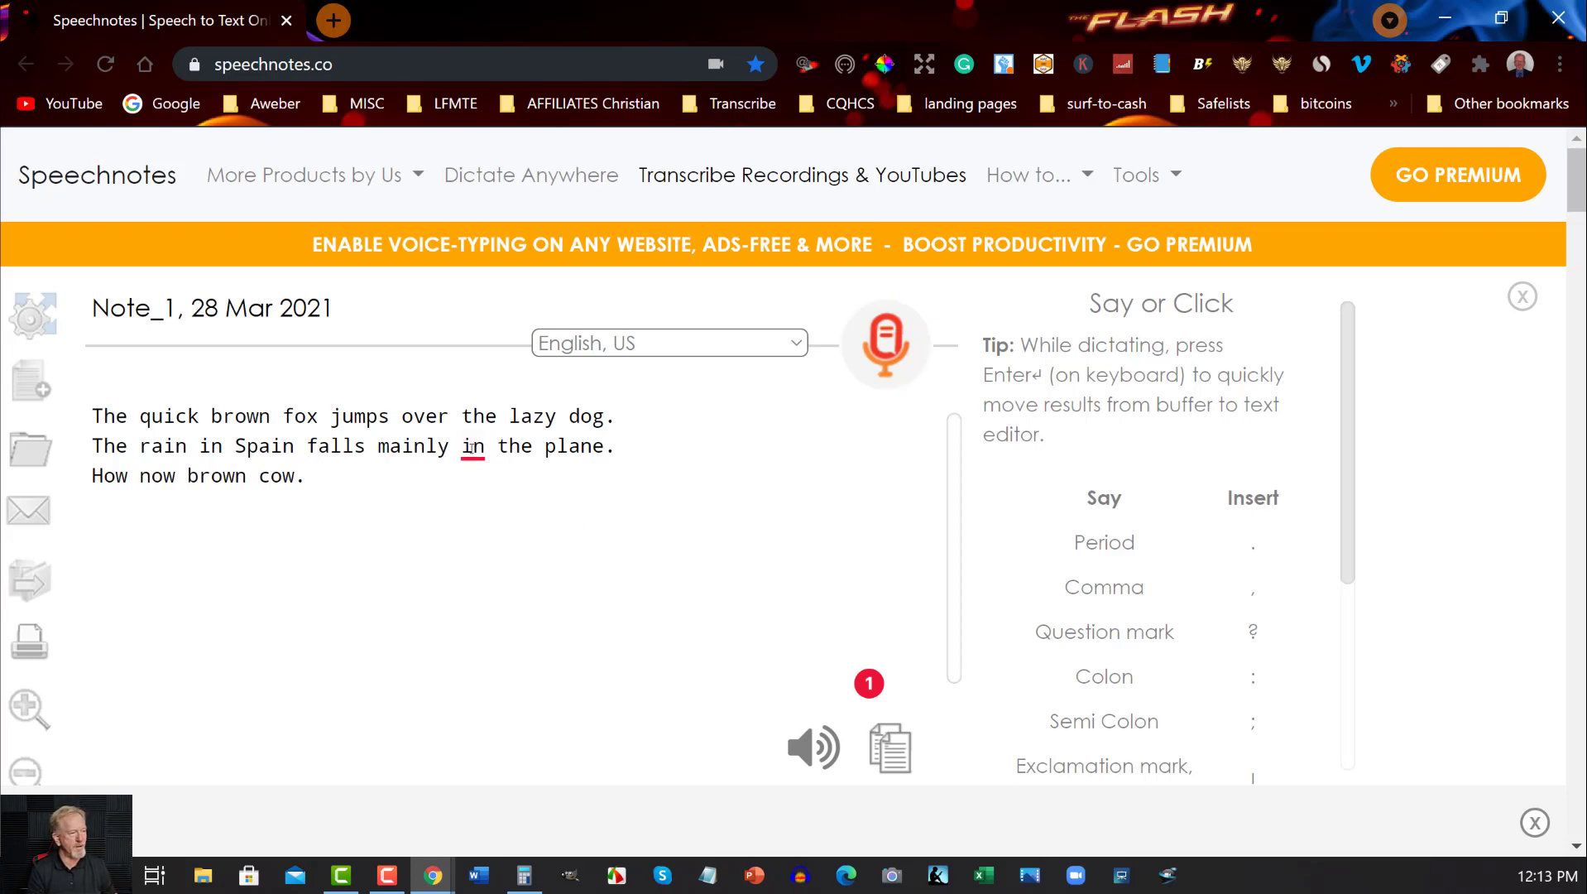
- Select the fox, rain-in-Spain and brown-cow lines of Note_1
mouse_move(471, 448)
left_click_drag(92, 421, 368, 487)
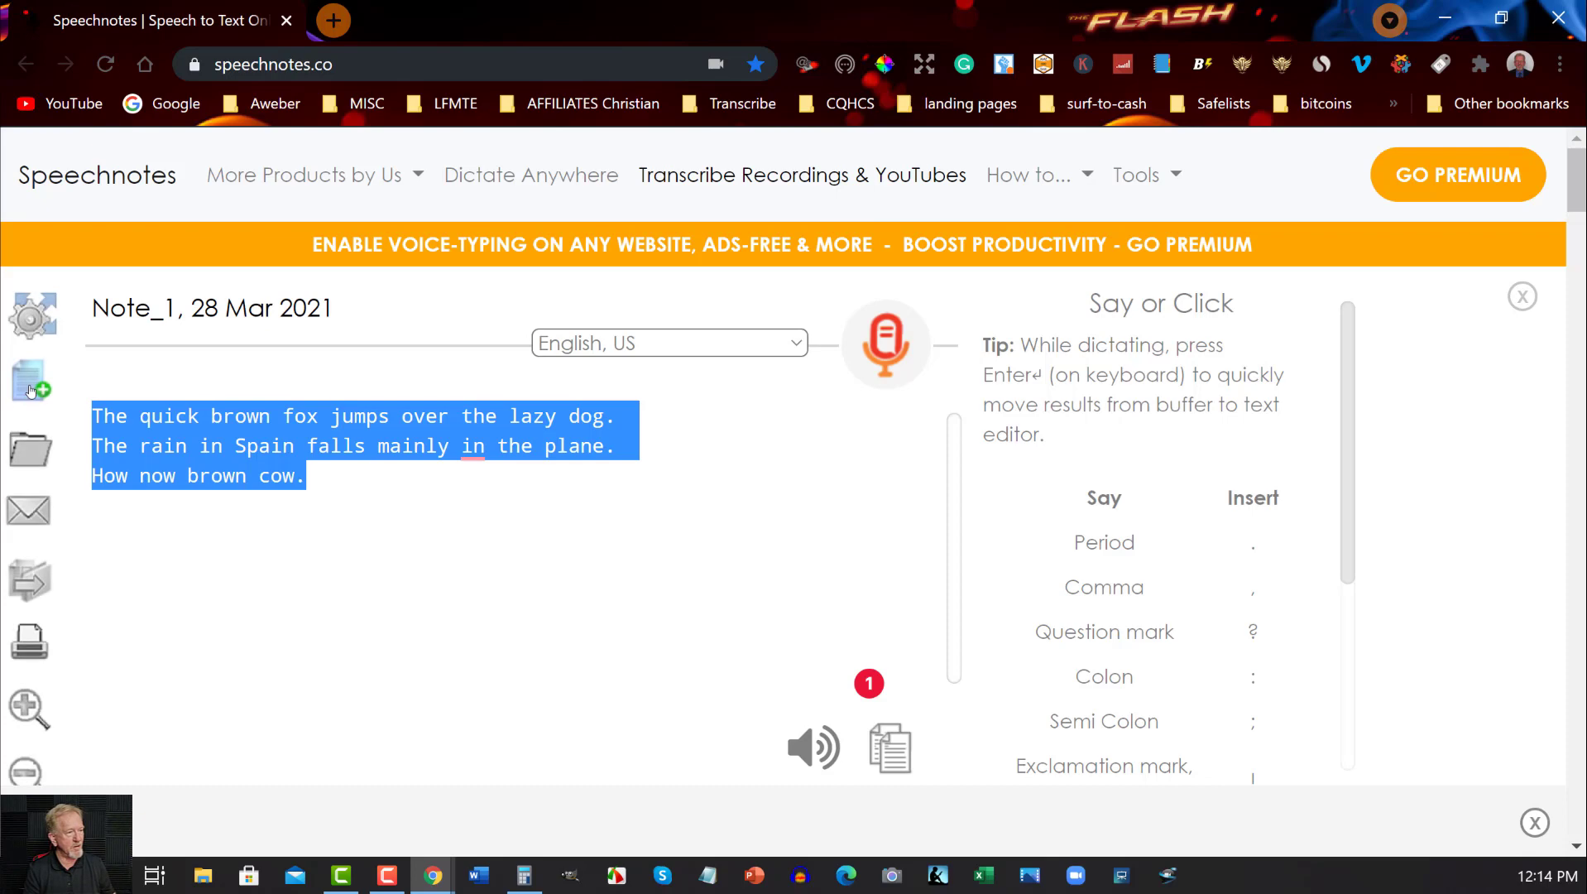
mouse_move(30, 468)
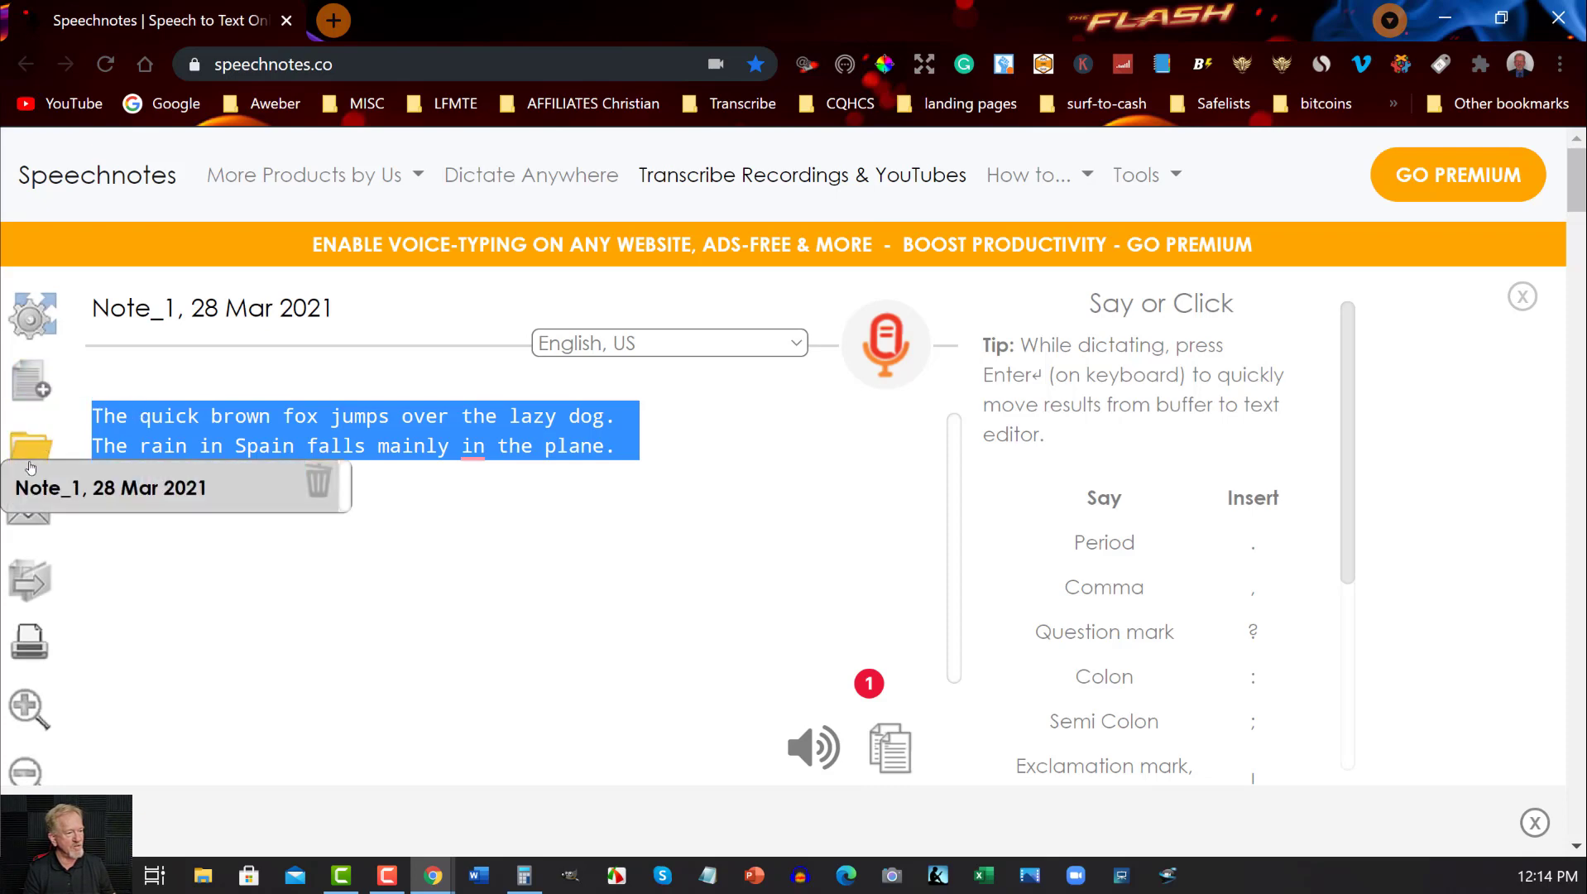
mouse_move(27, 585)
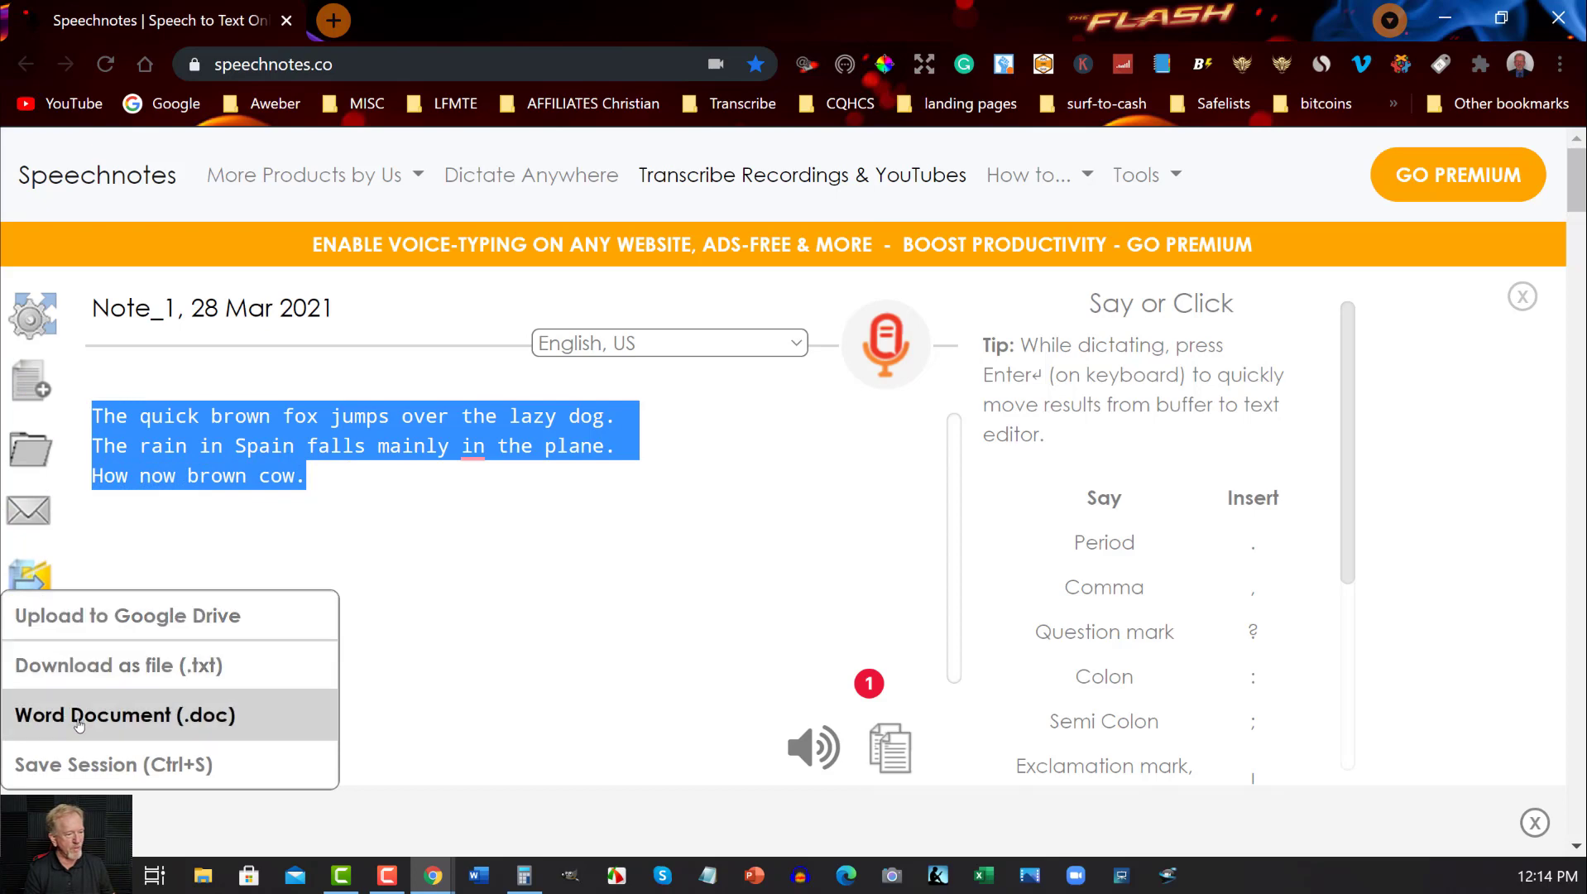
left_click(77, 768)
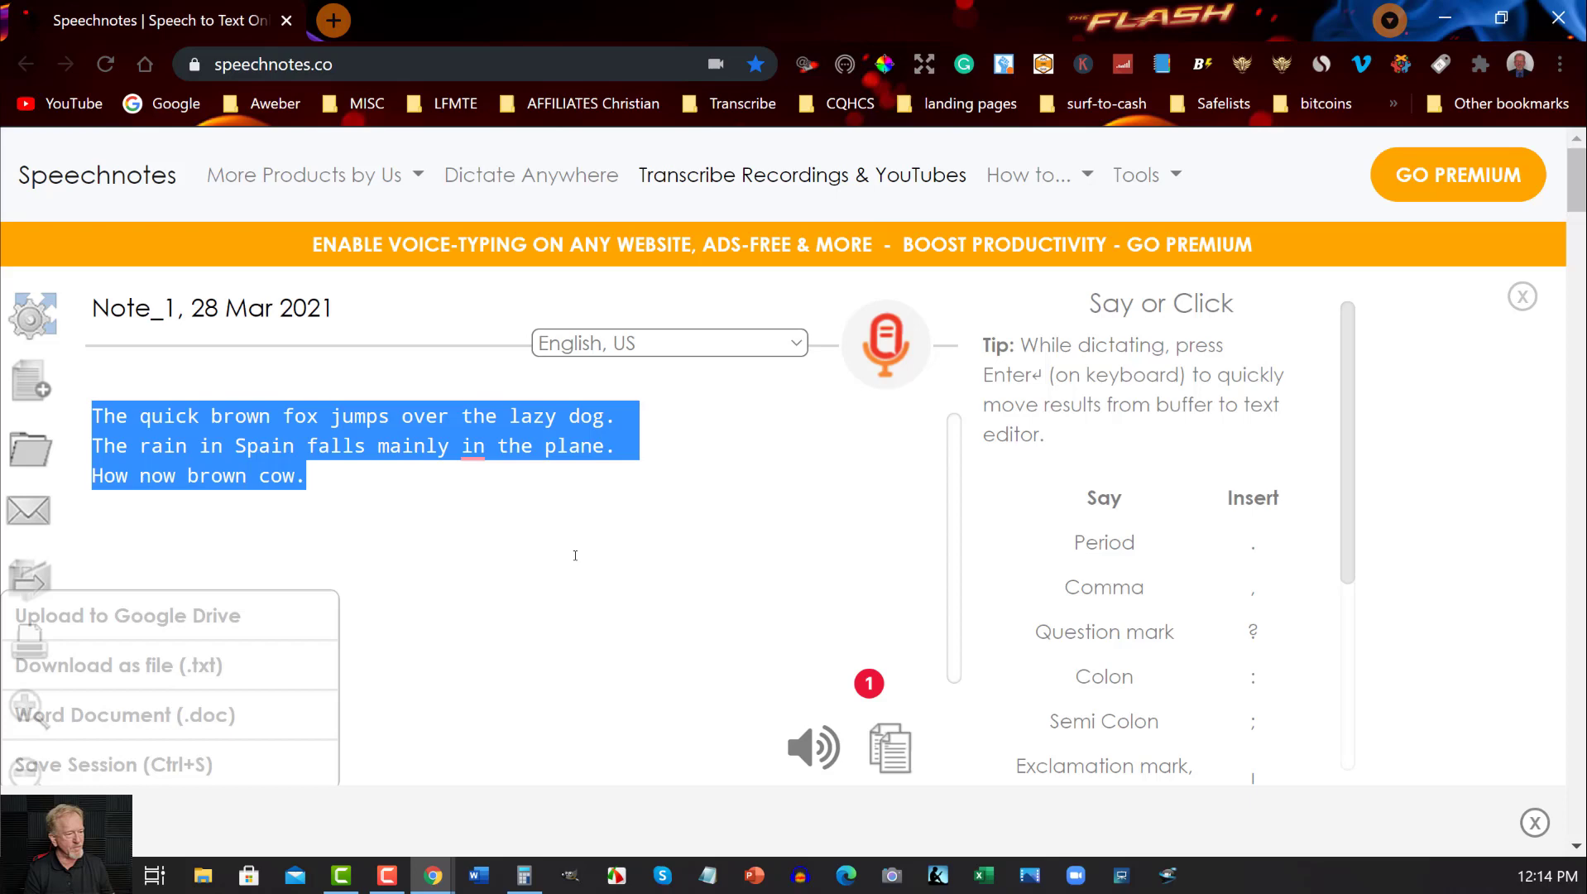
left_click(575, 555)
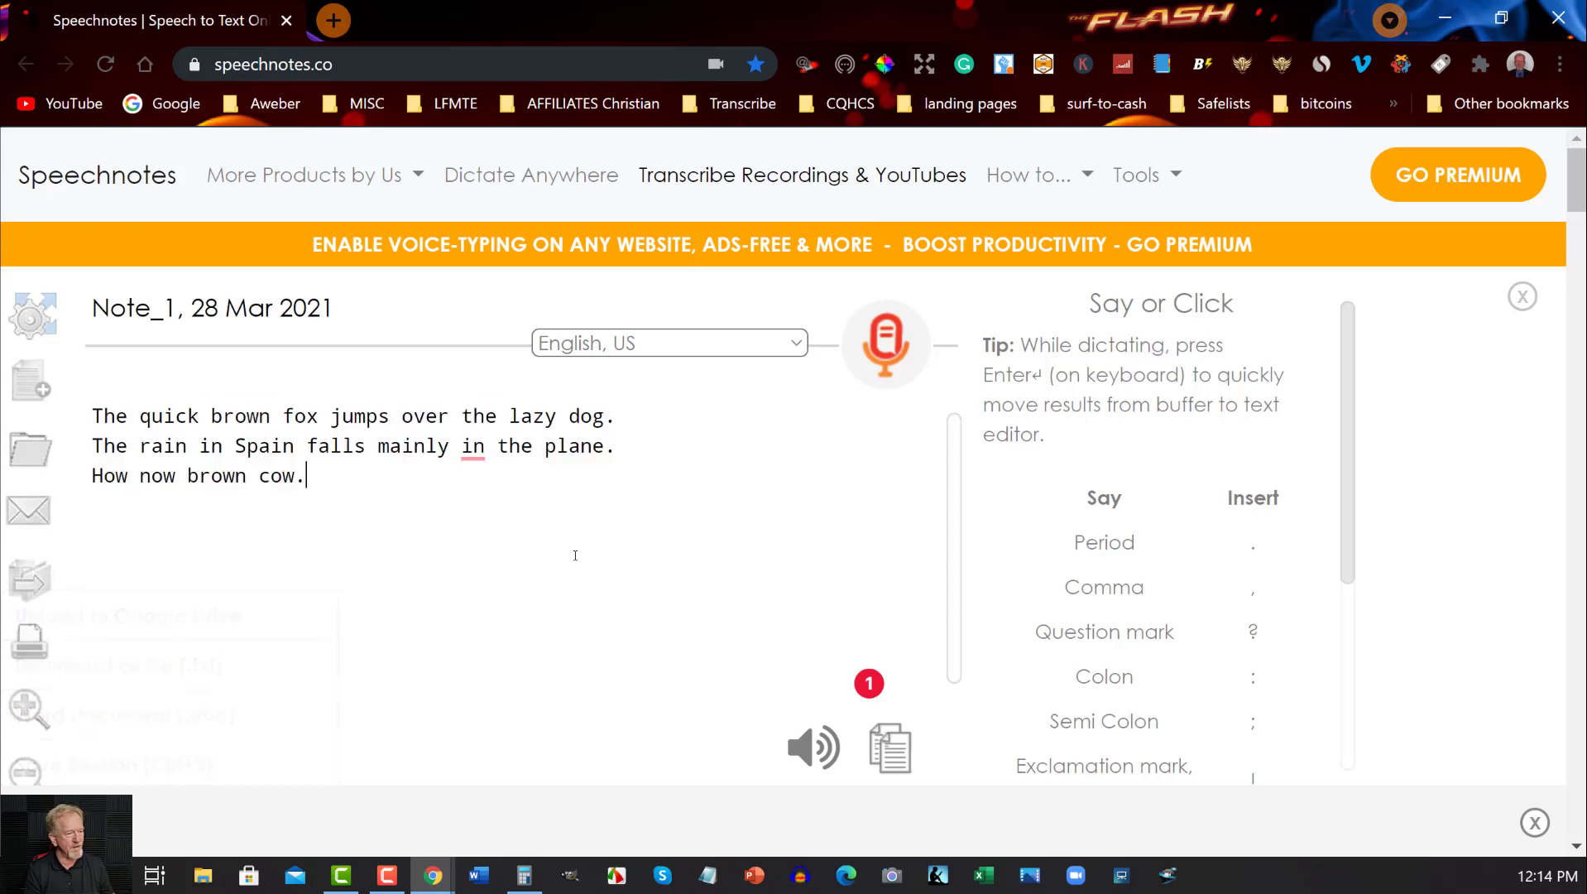
left_click(30, 643)
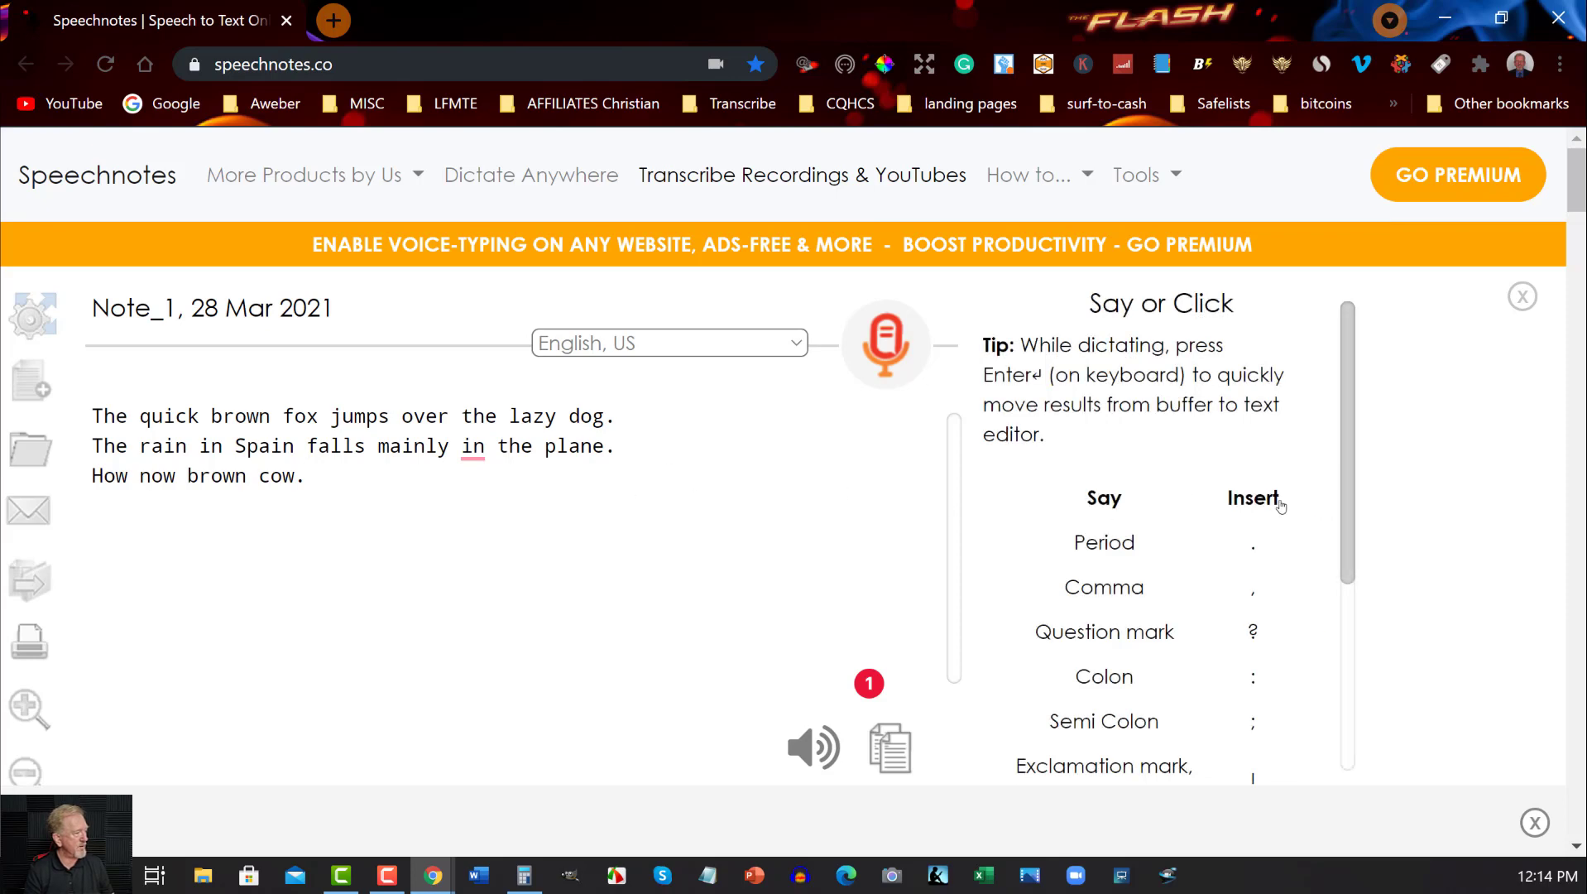
scroll(1281, 507, "down", 3)
scroll(1282, 506, "down", 1)
scroll(1281, 506, "up", 4)
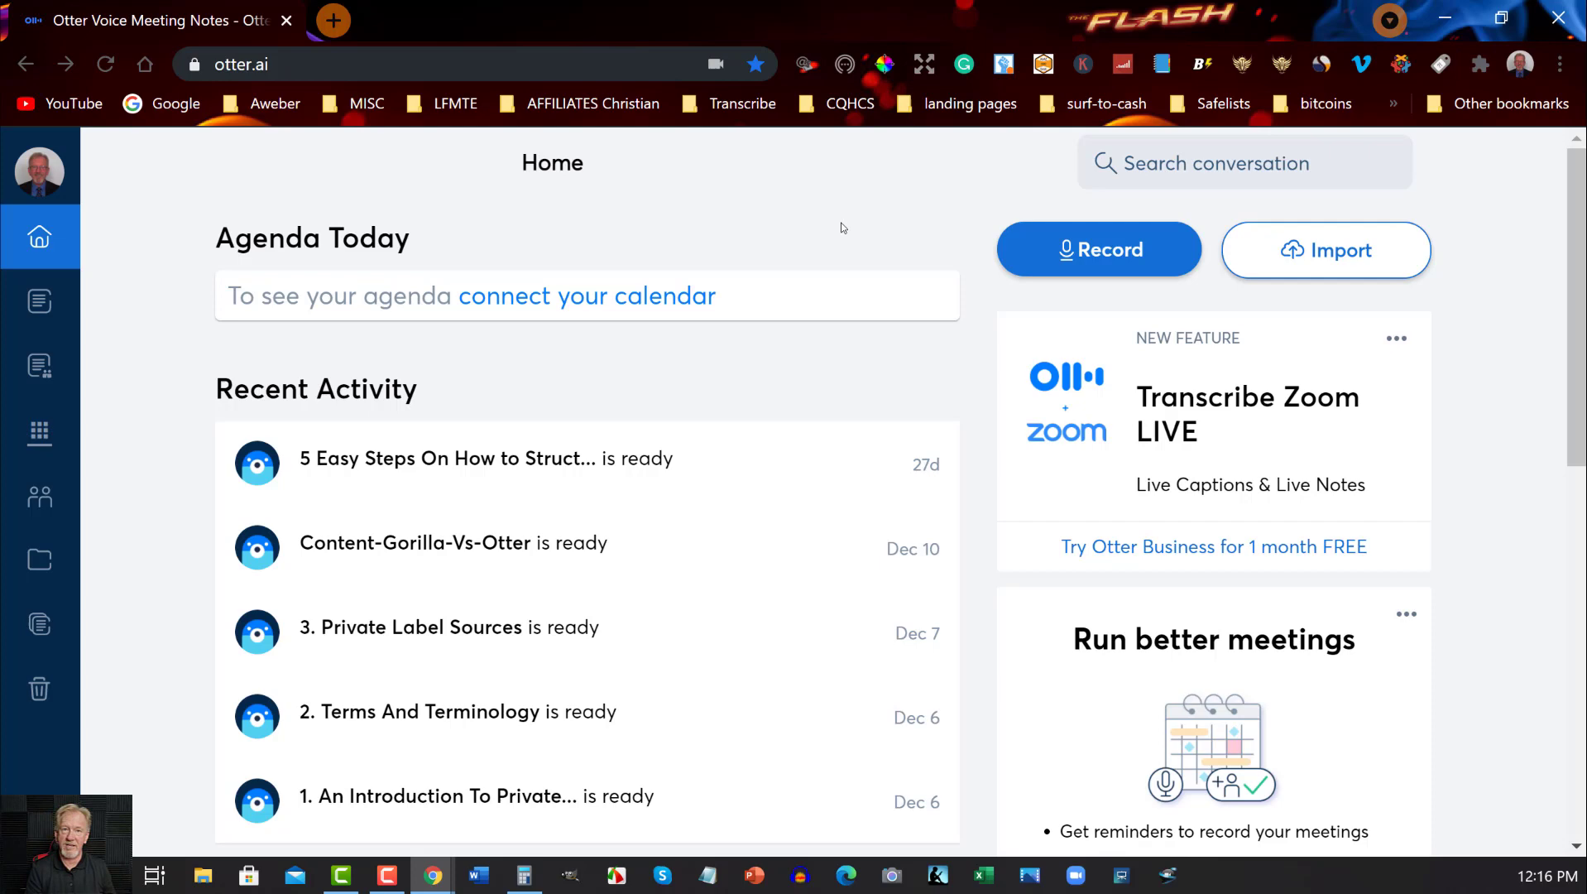
- Start an Otter.ai recording and dictate the three test sentences
left_click(1112, 250)
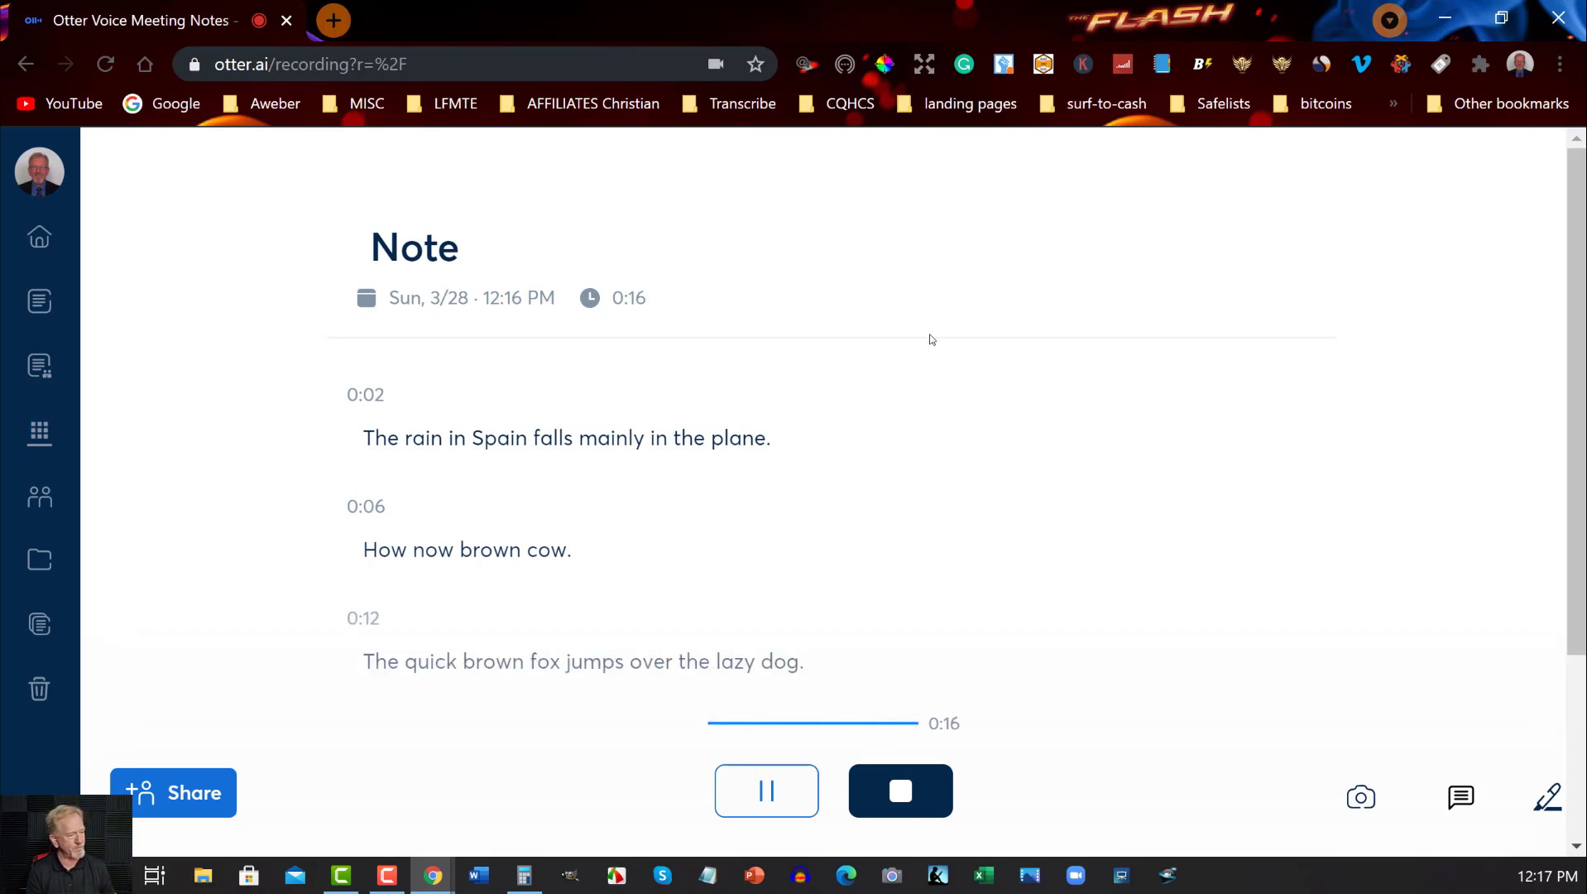
- Stop the Otter recording and open the new 0:19 Note with its three timestamped sentences
left_click(896, 792)
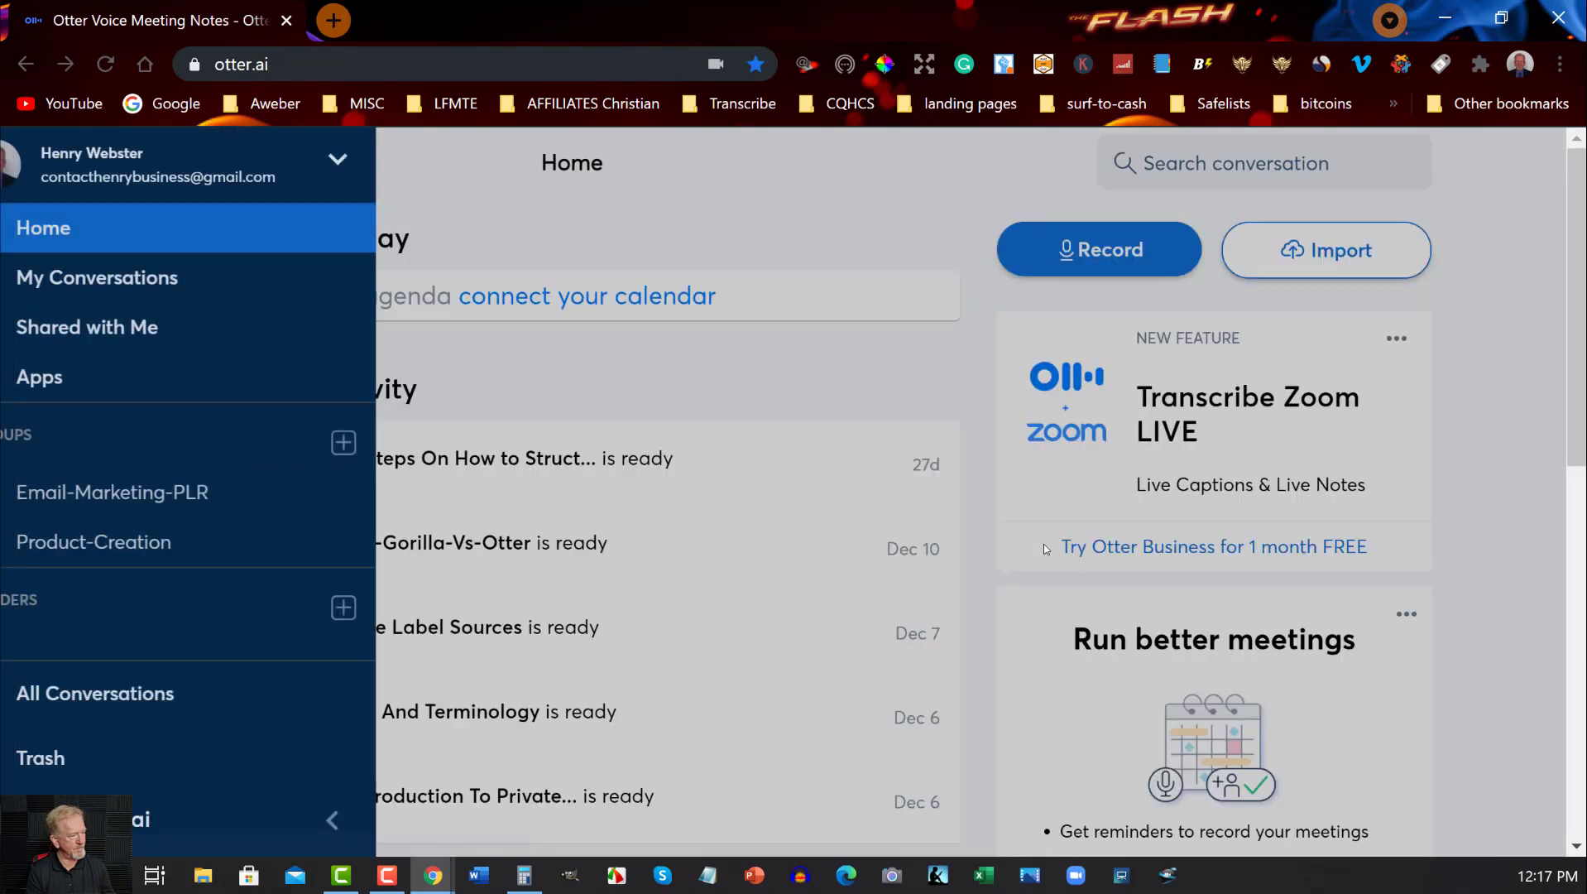
left_click(598, 389)
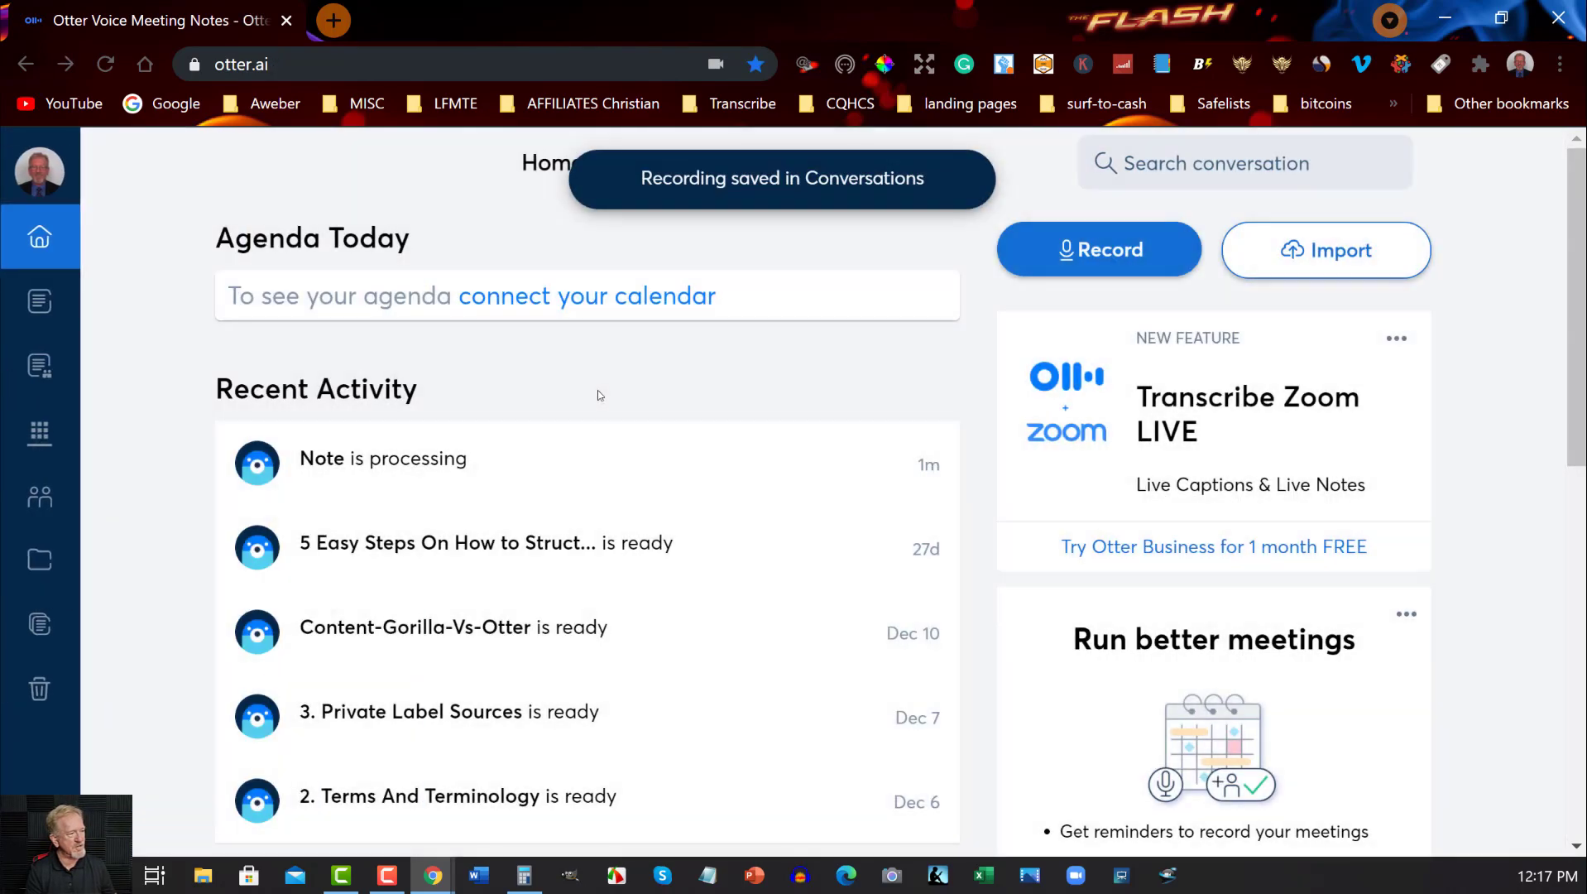
left_click(387, 461)
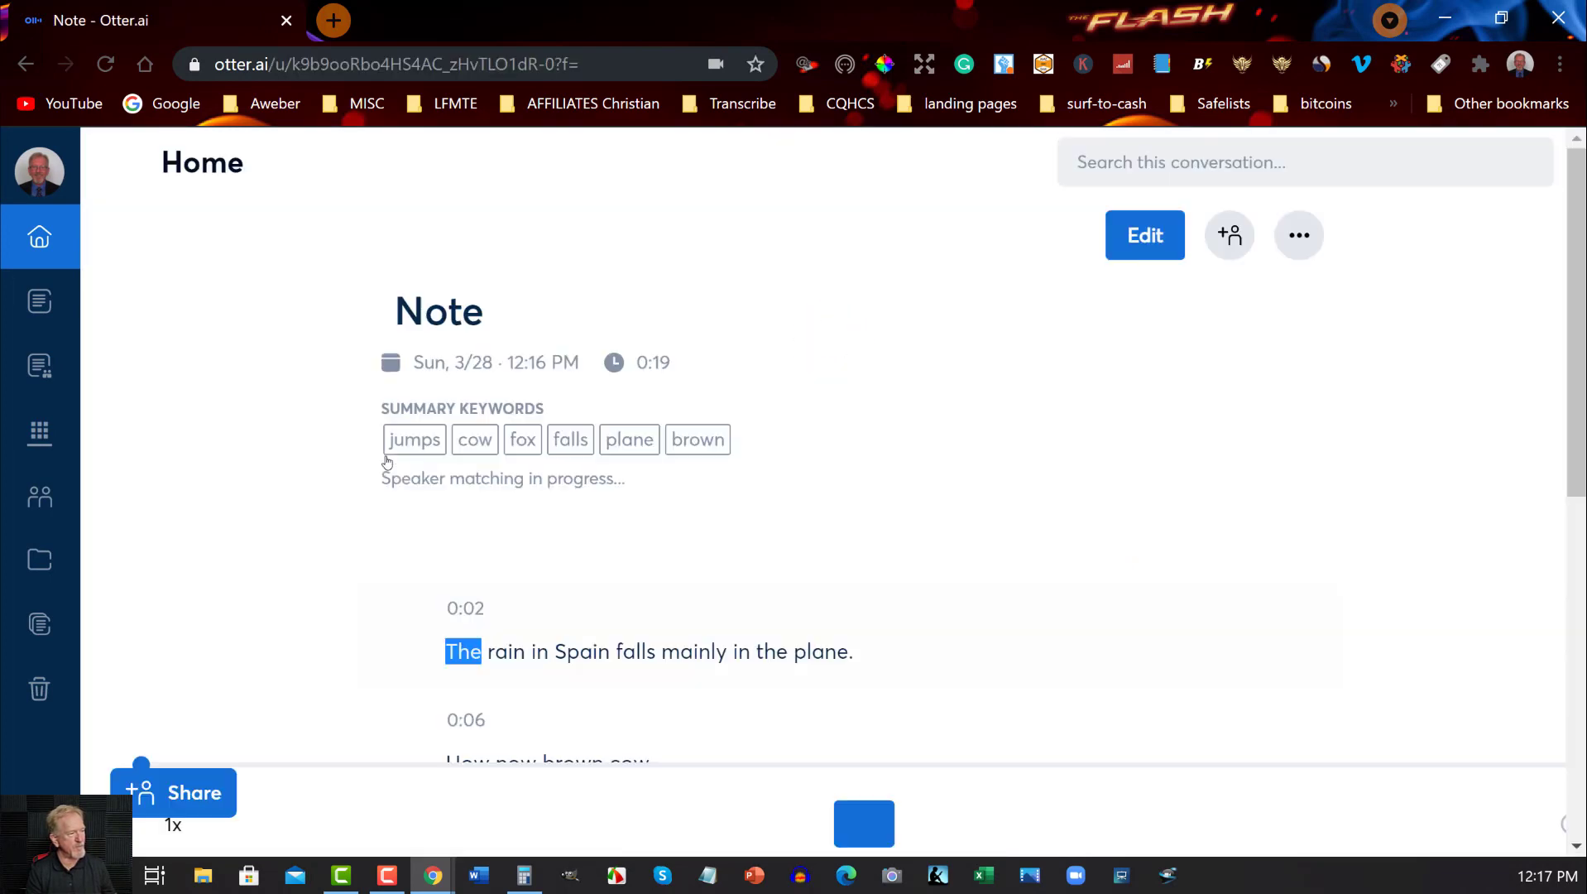
scroll(857, 390, "down", 3)
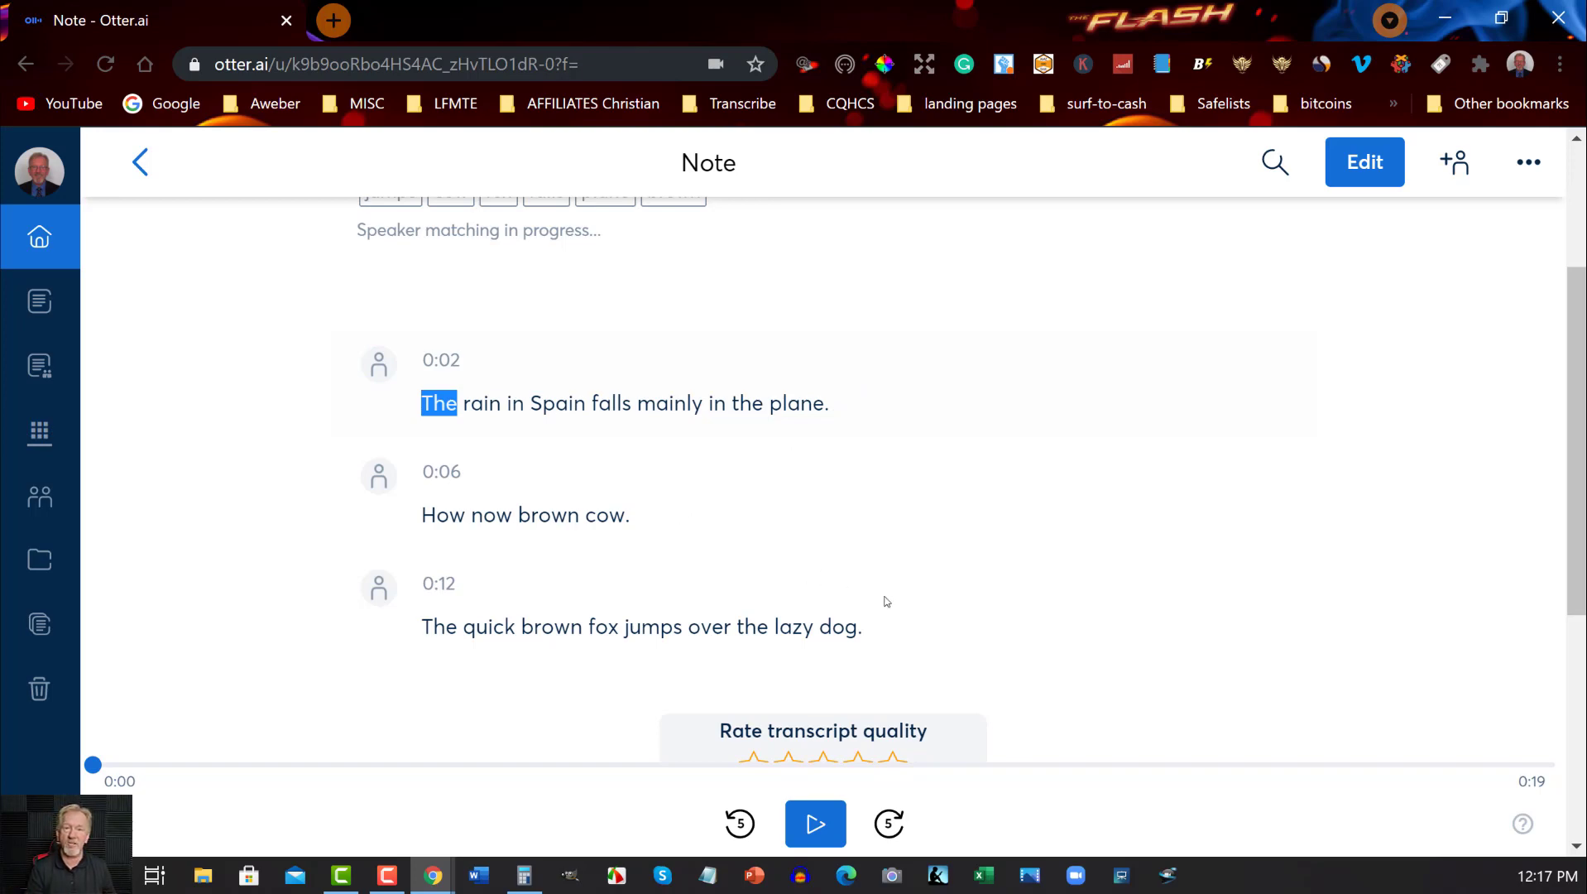
scroll(886, 602, "down", 2)
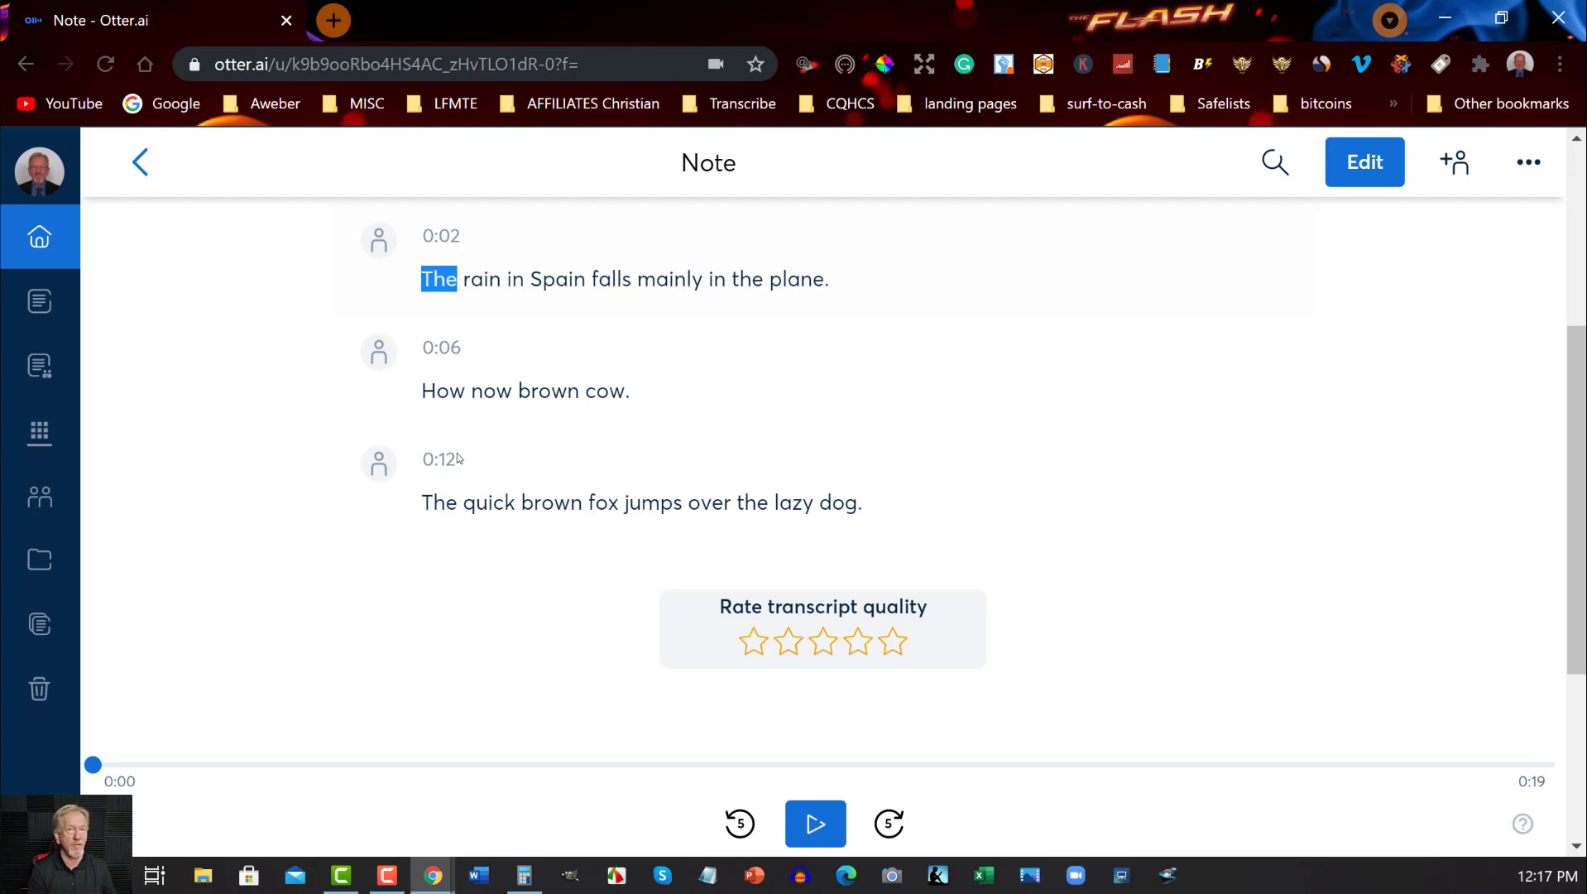
- Export the Otter note as TXT and save Note_20210328_1217_otter.ai.txt to the Desktop
left_click(1531, 161)
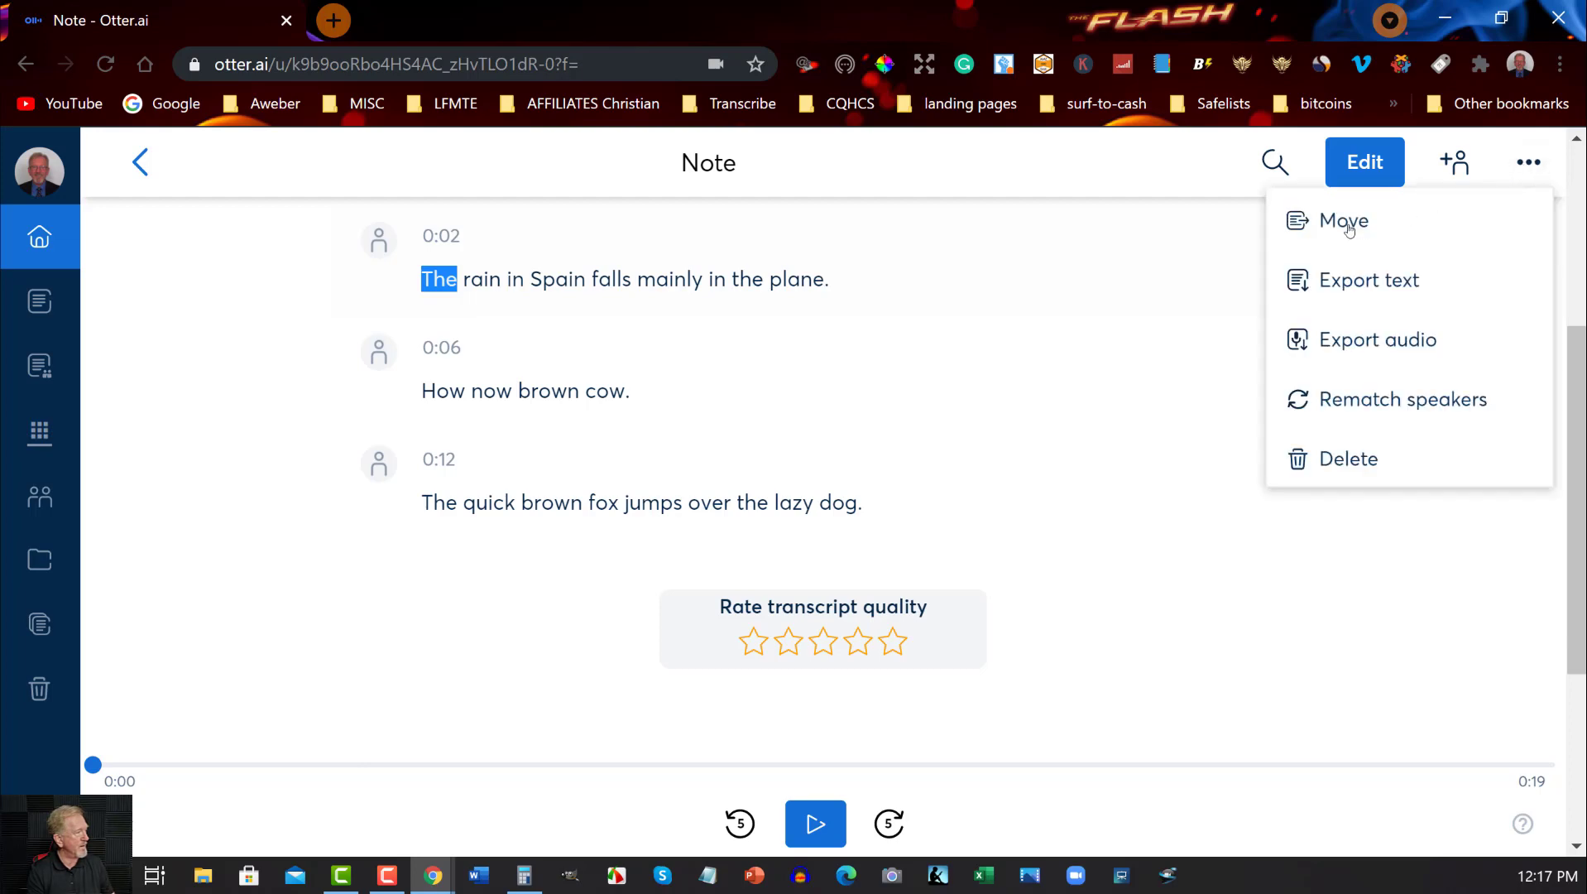
left_click(1344, 281)
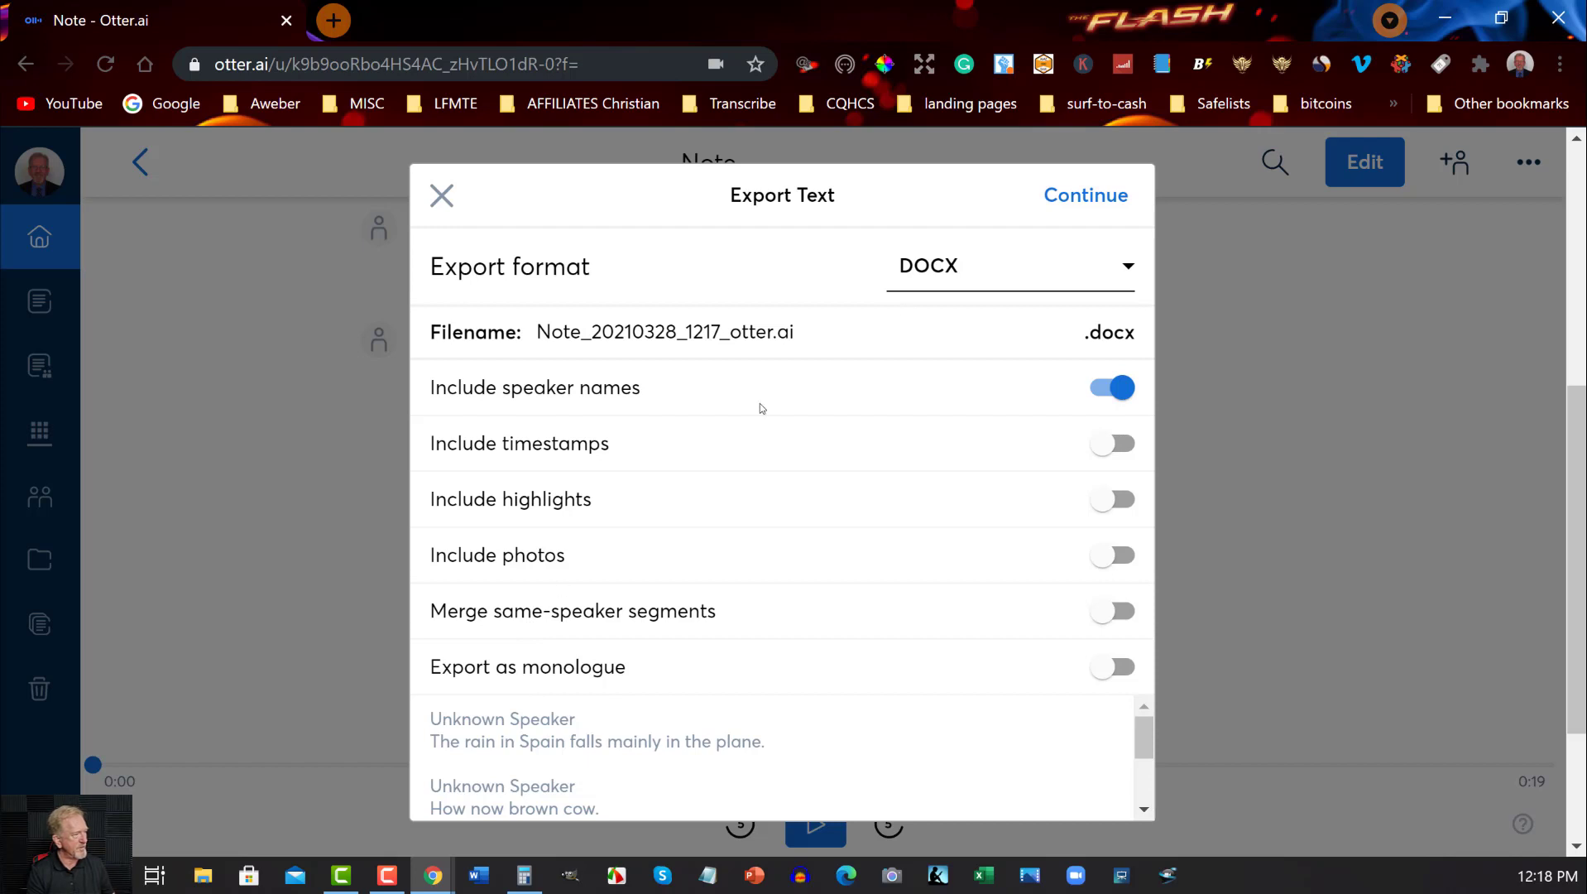
left_click(1129, 268)
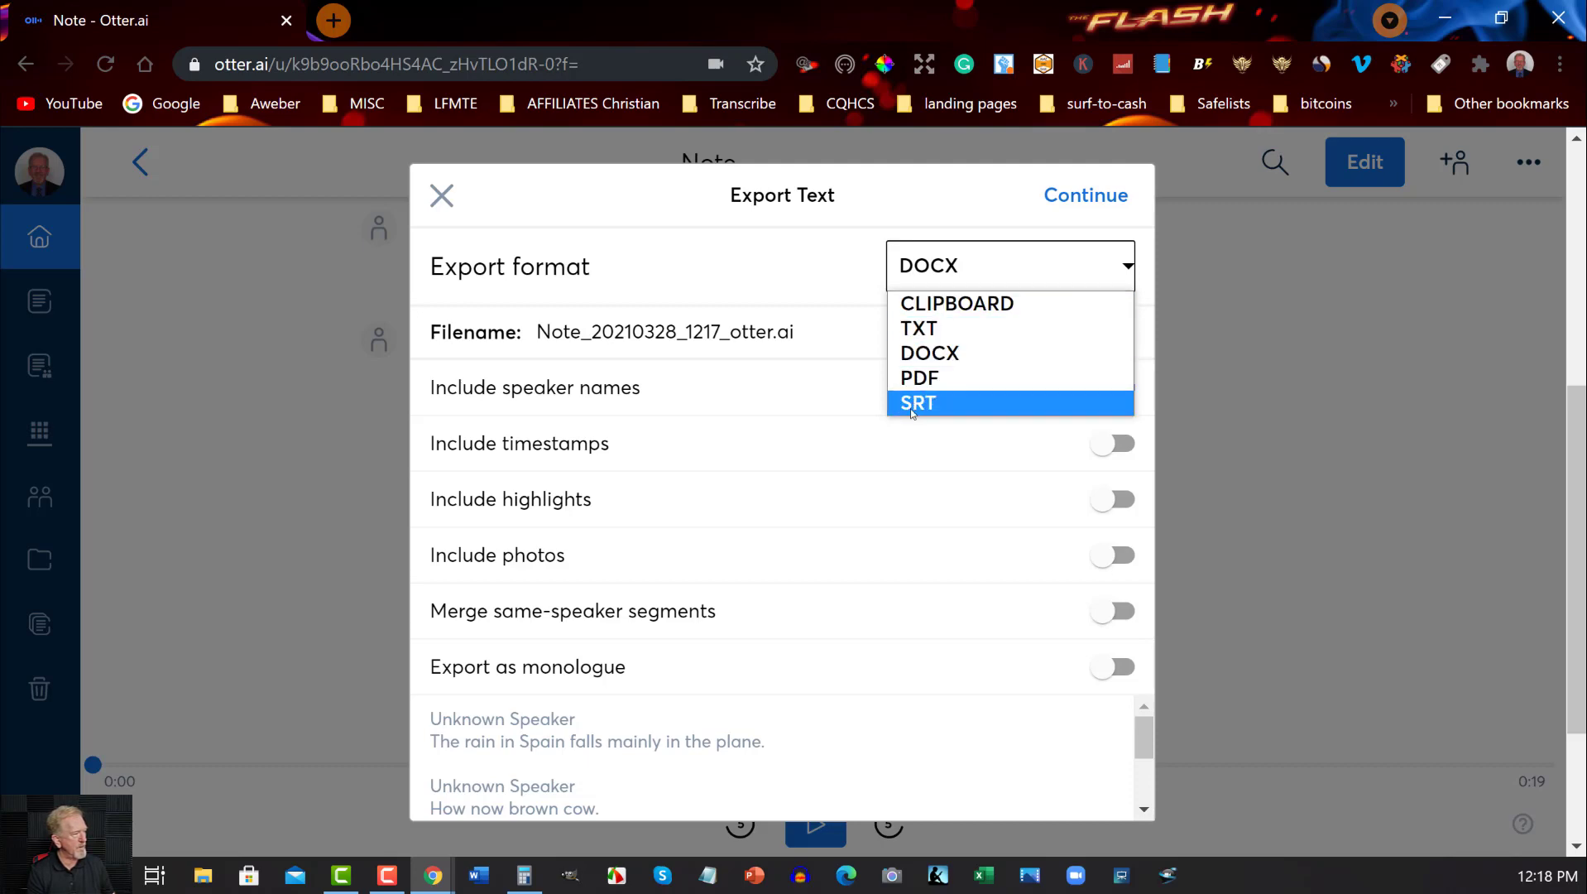
left_click(944, 358)
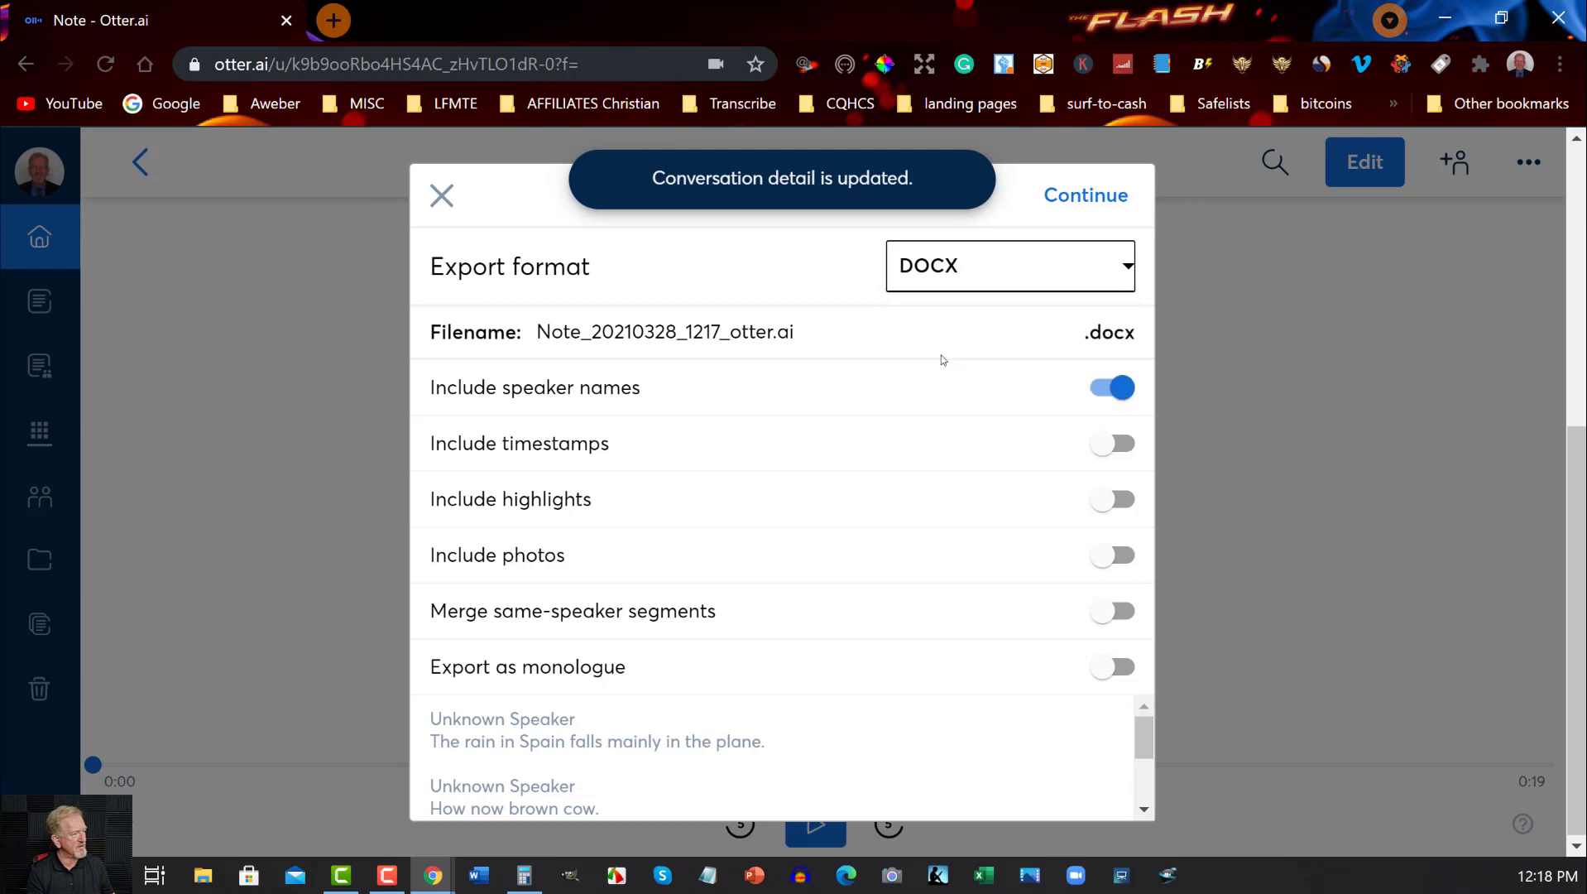
left_click(1125, 269)
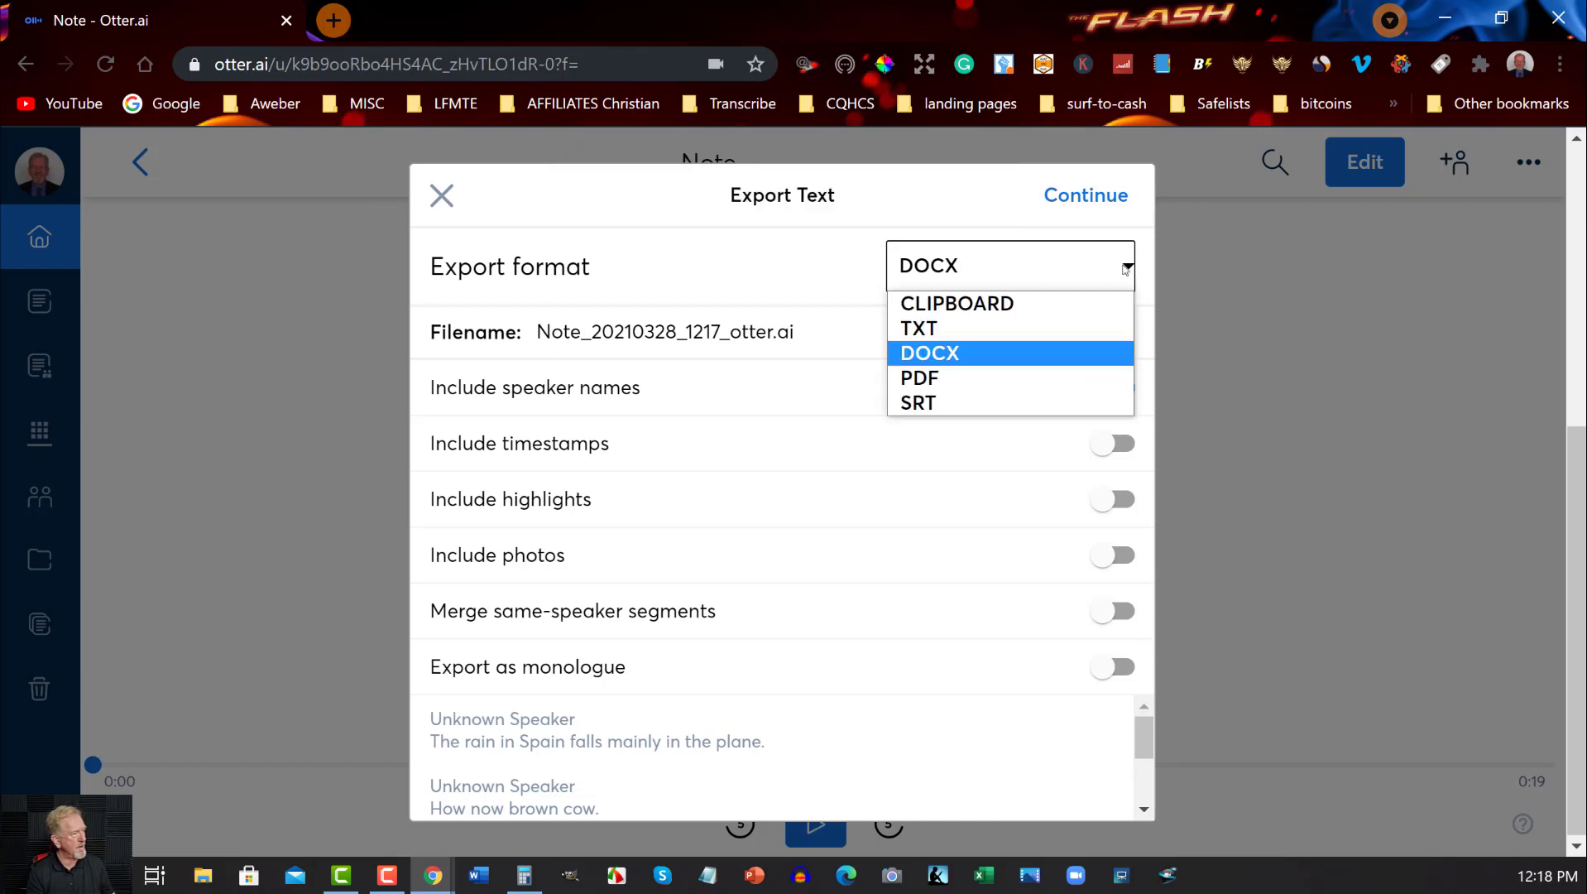
left_click(943, 329)
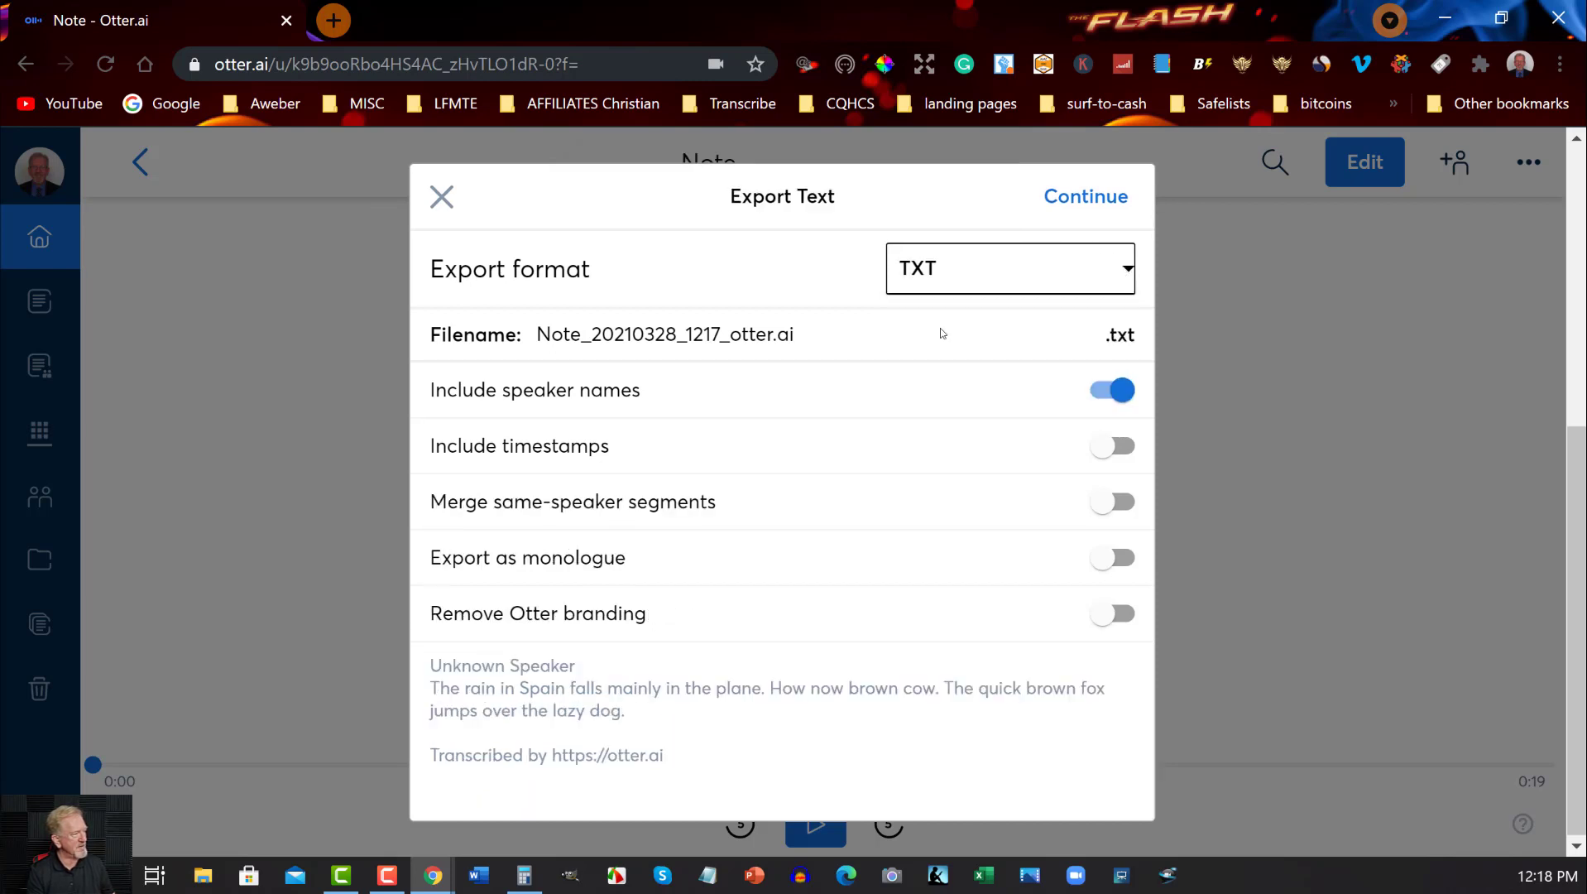
left_click(1087, 199)
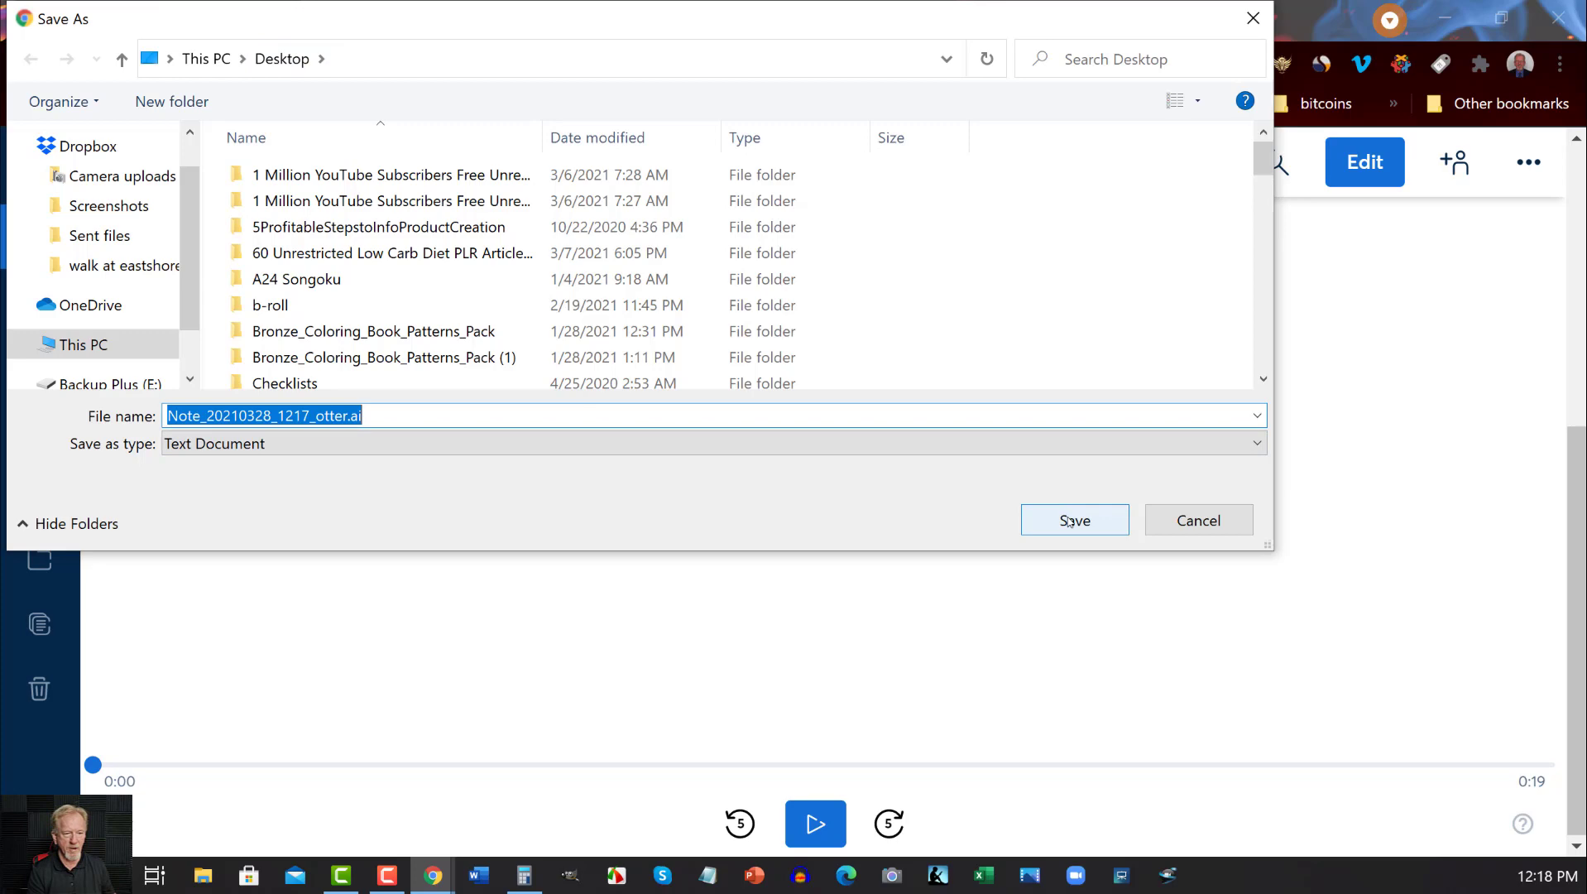
left_click(1068, 520)
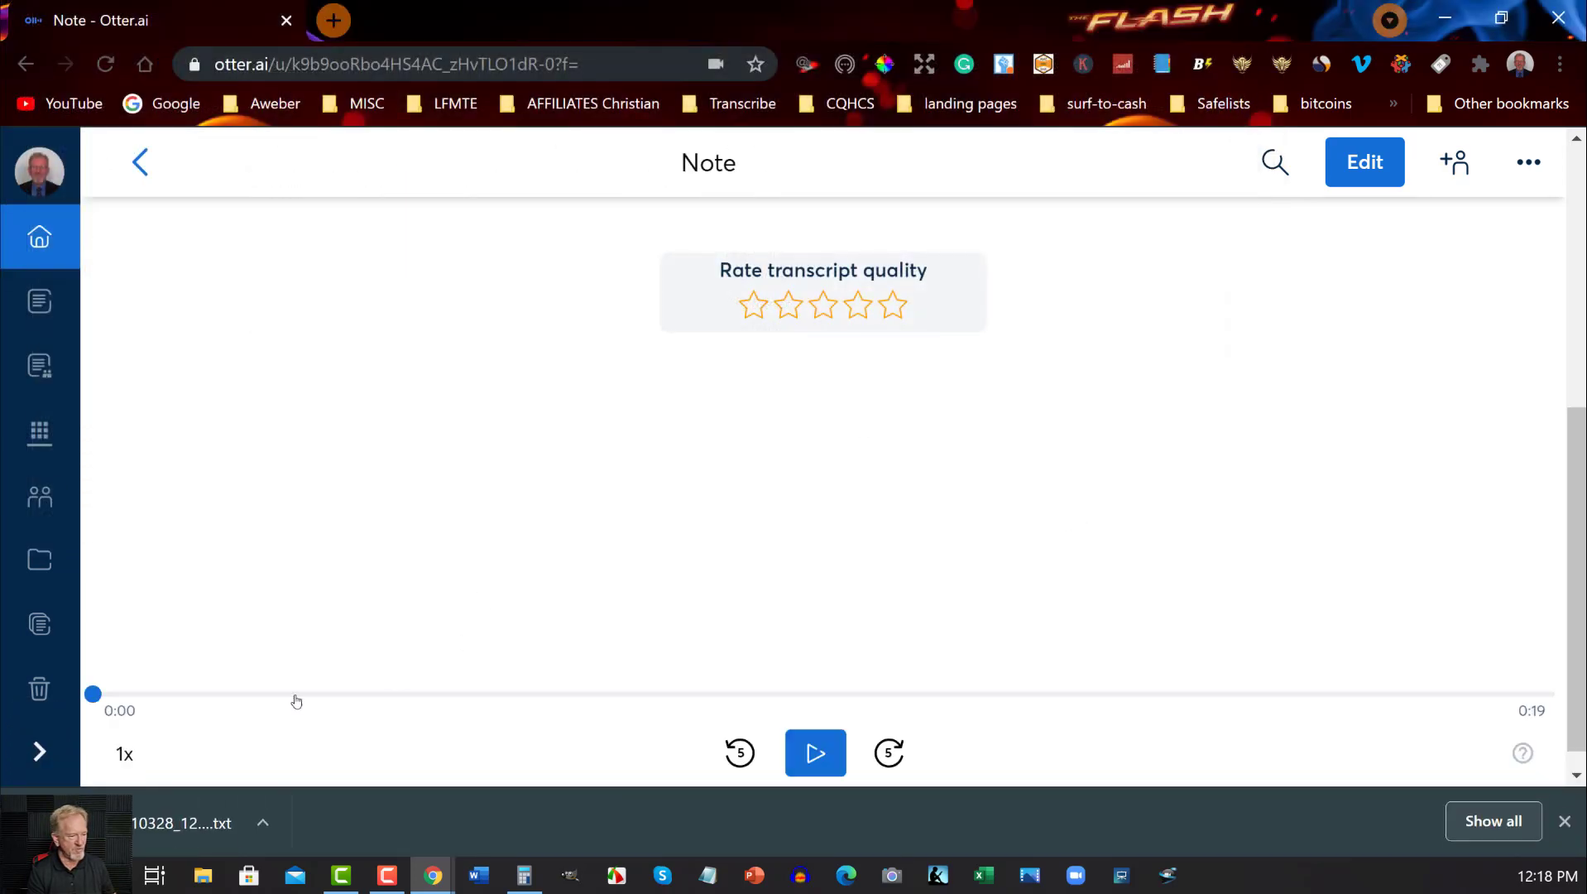
- Open the downloaded TXT in Notepad and put 'How now brown cow' and the fox sentence on new lines
left_click(261, 822)
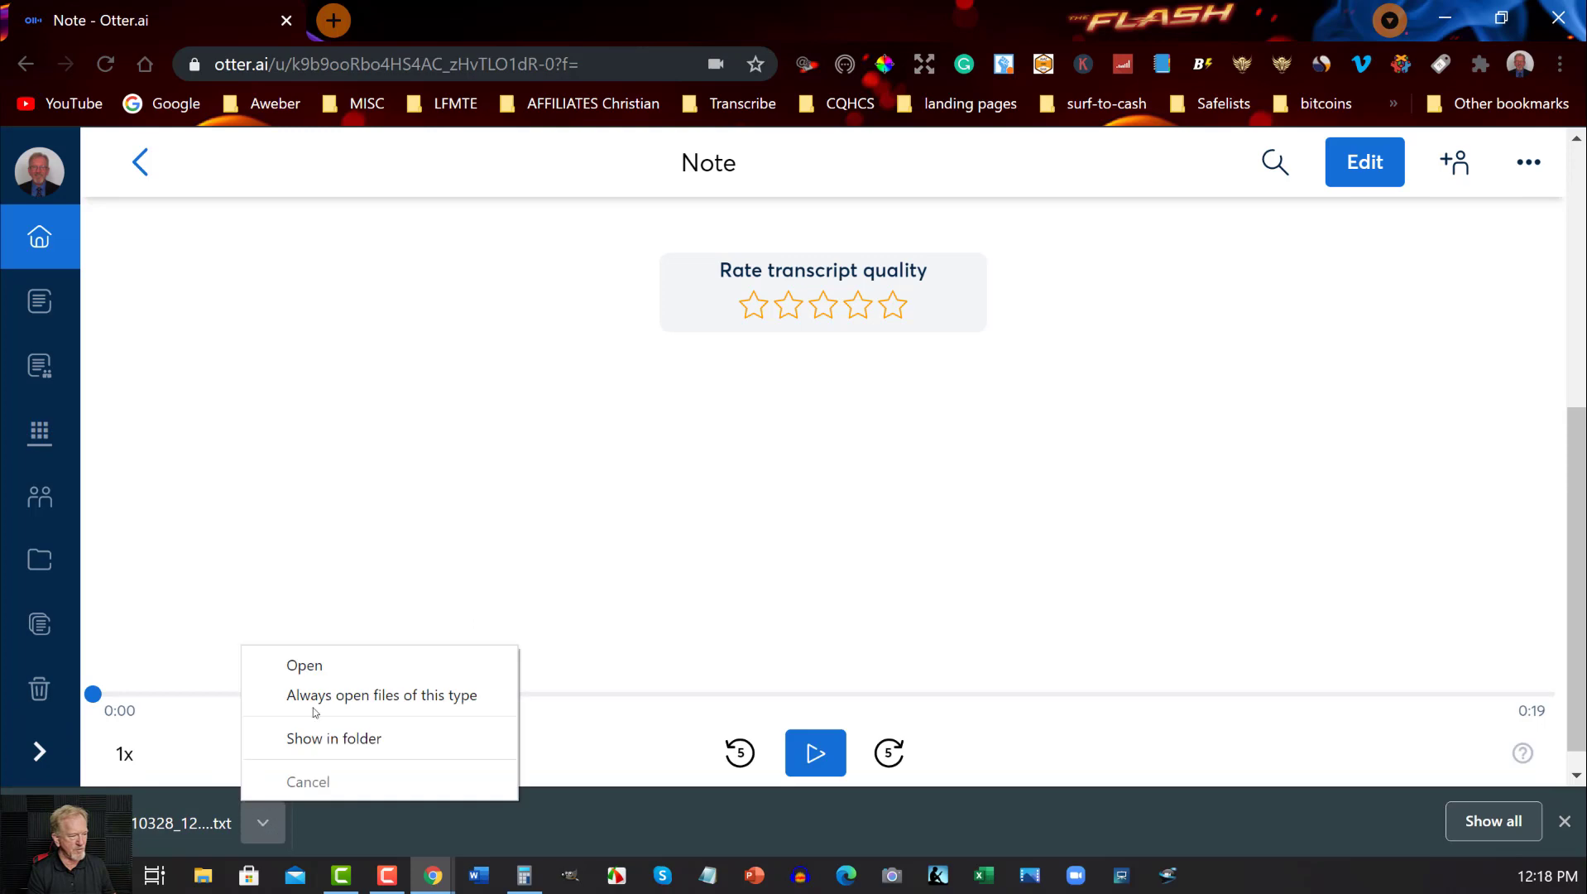
left_click(306, 665)
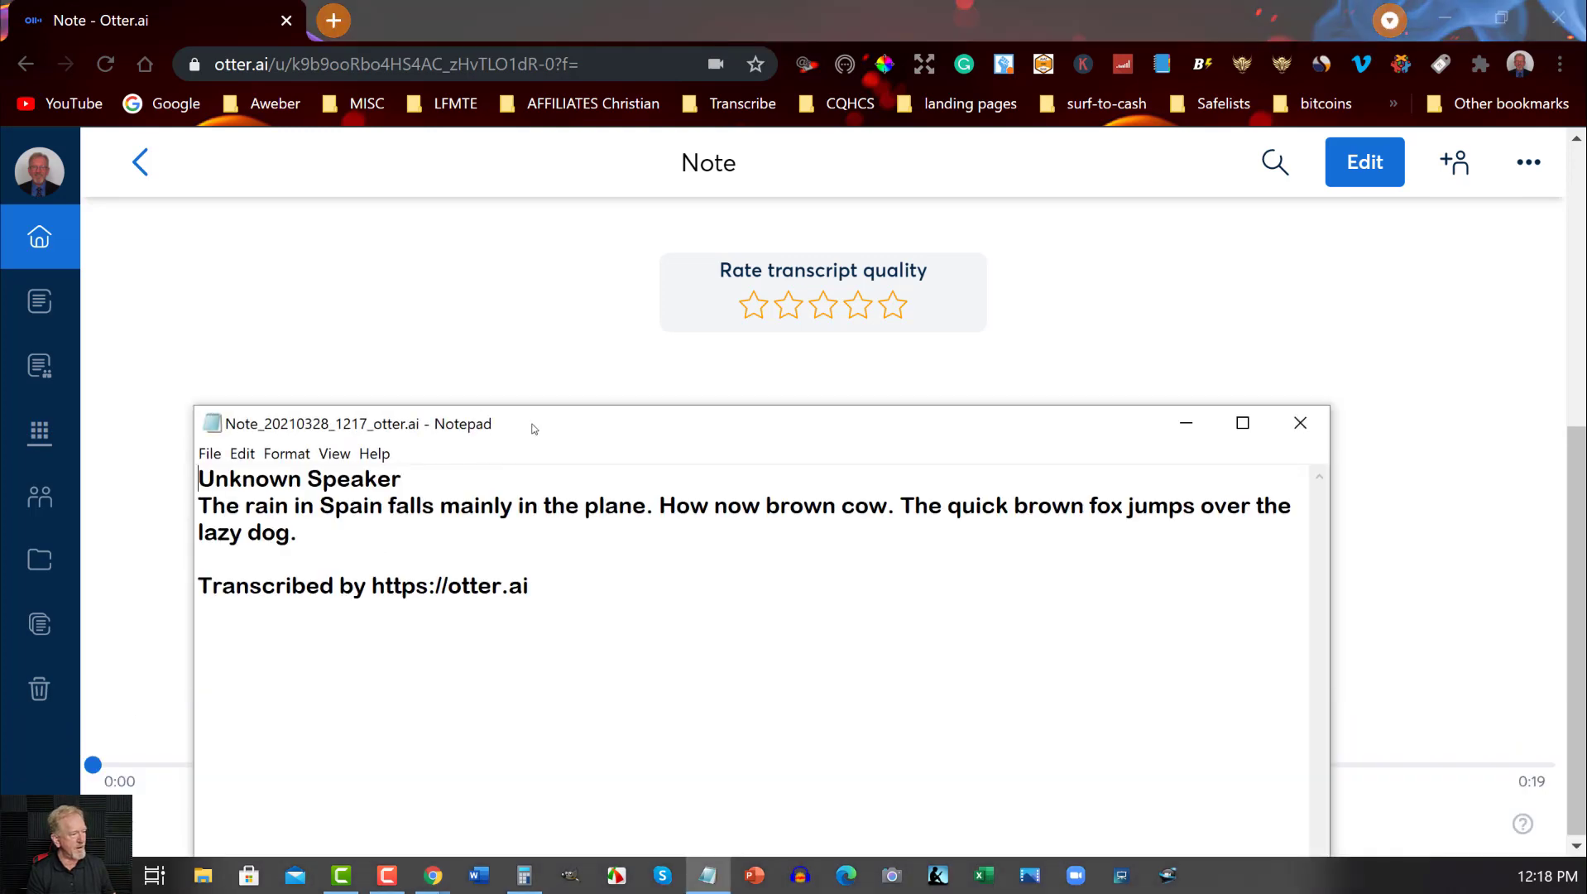
left_click_drag(632, 426, 662, 263)
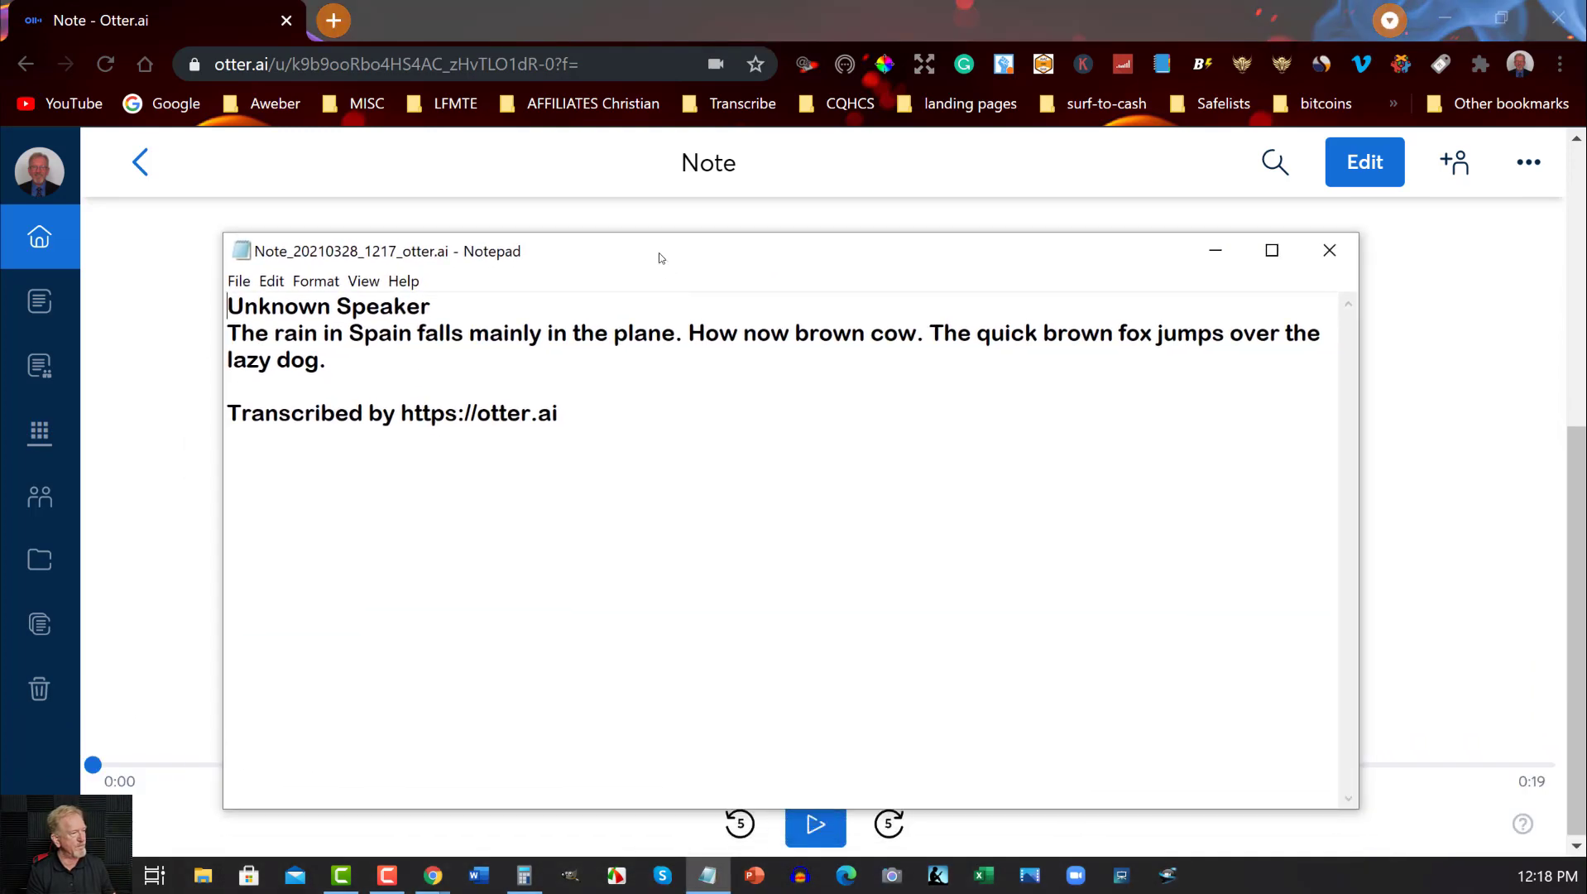
left_click(680, 333)
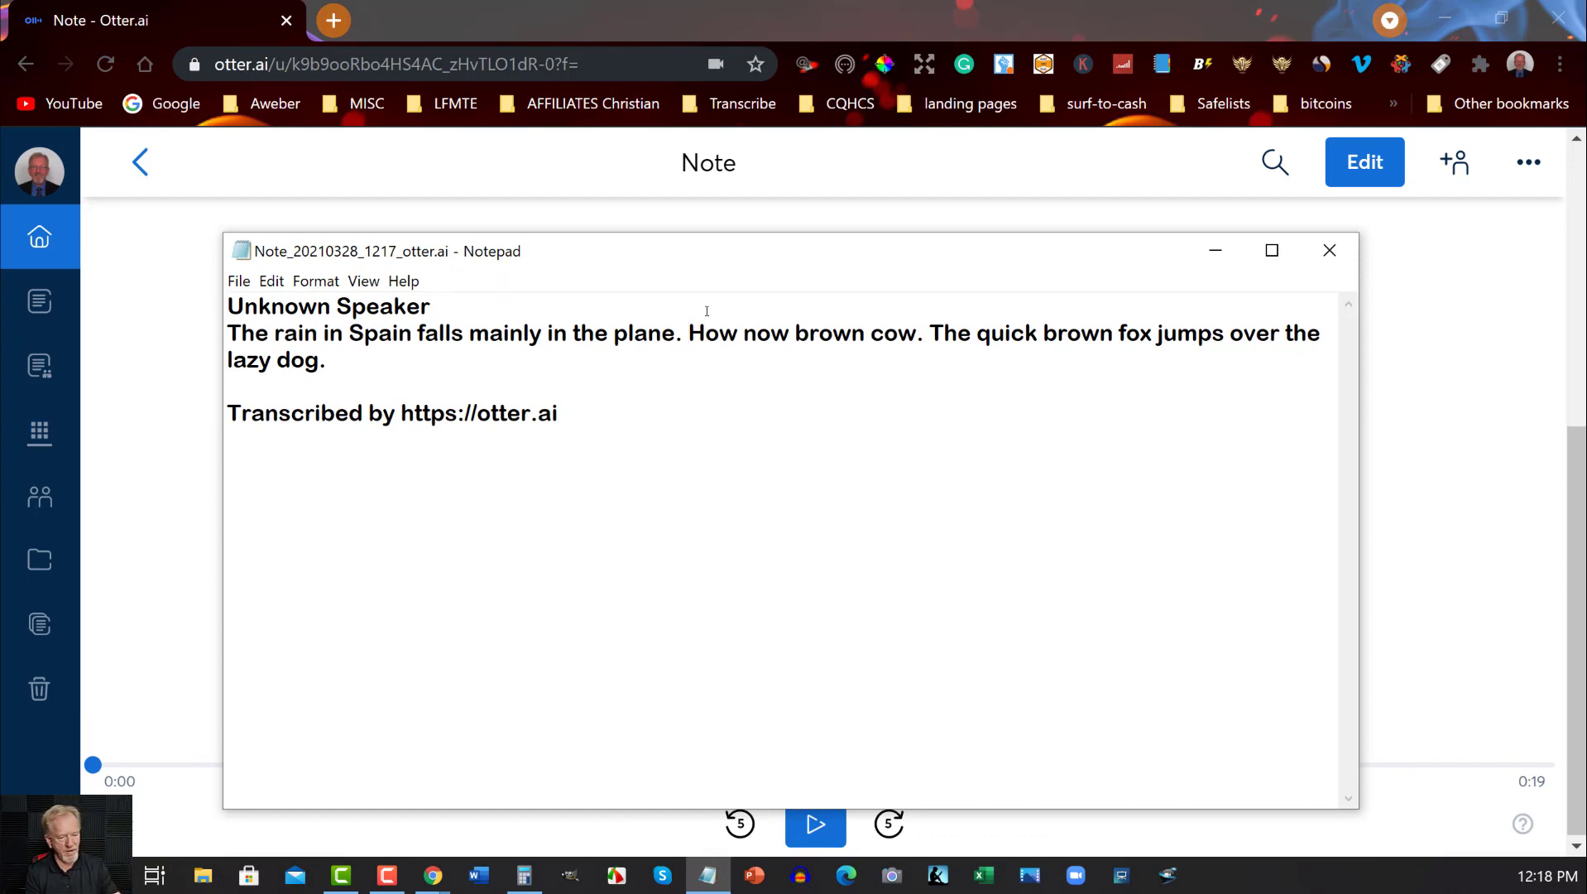
key("Return")
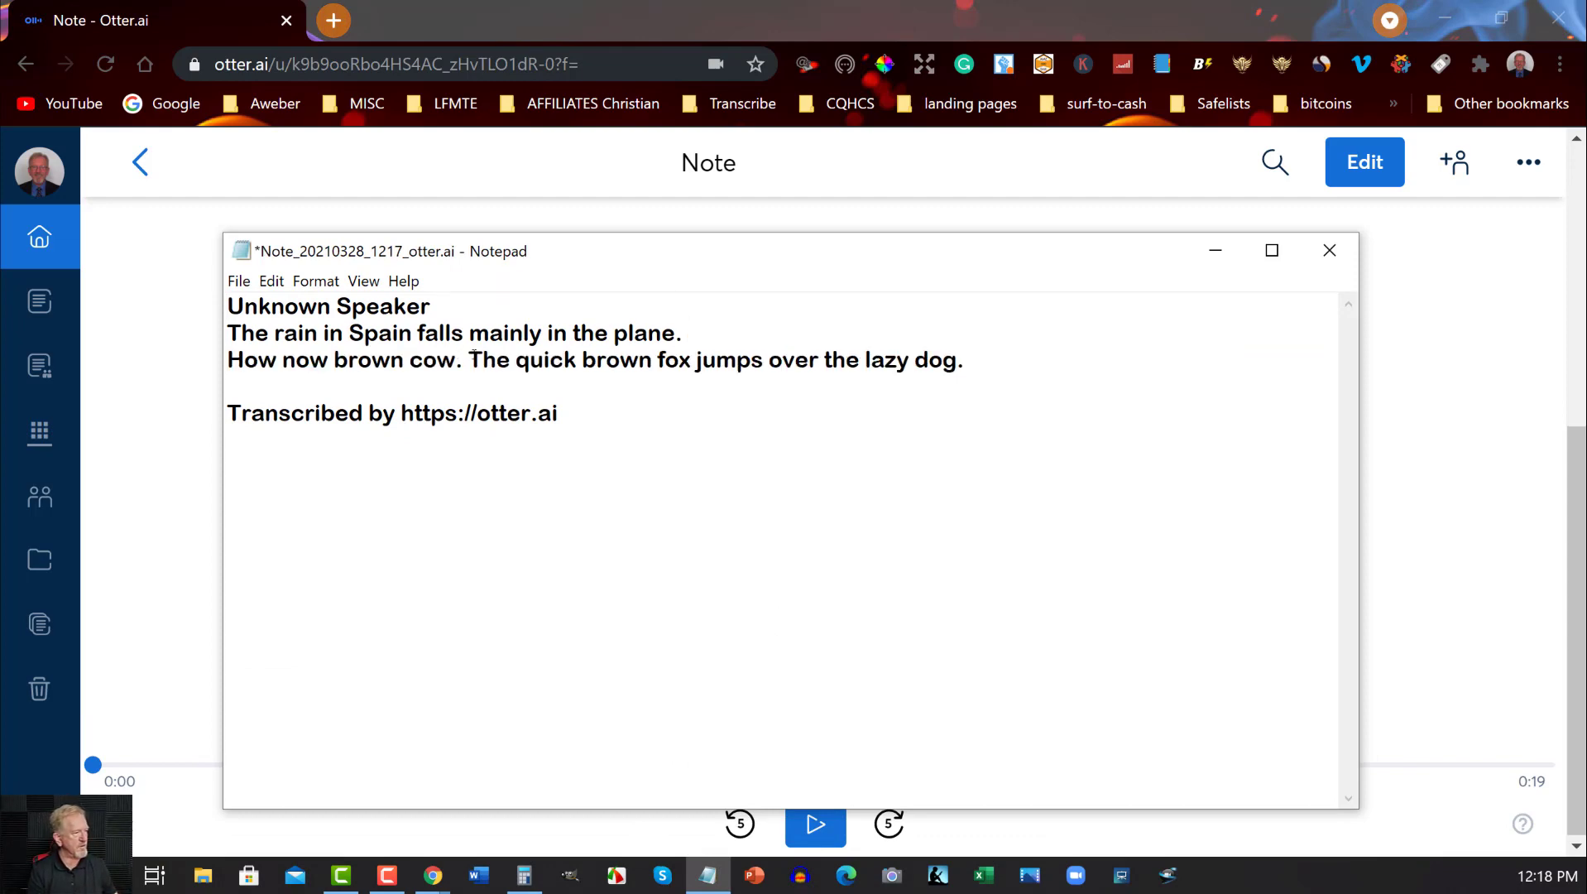
left_click(469, 359)
key("Return")
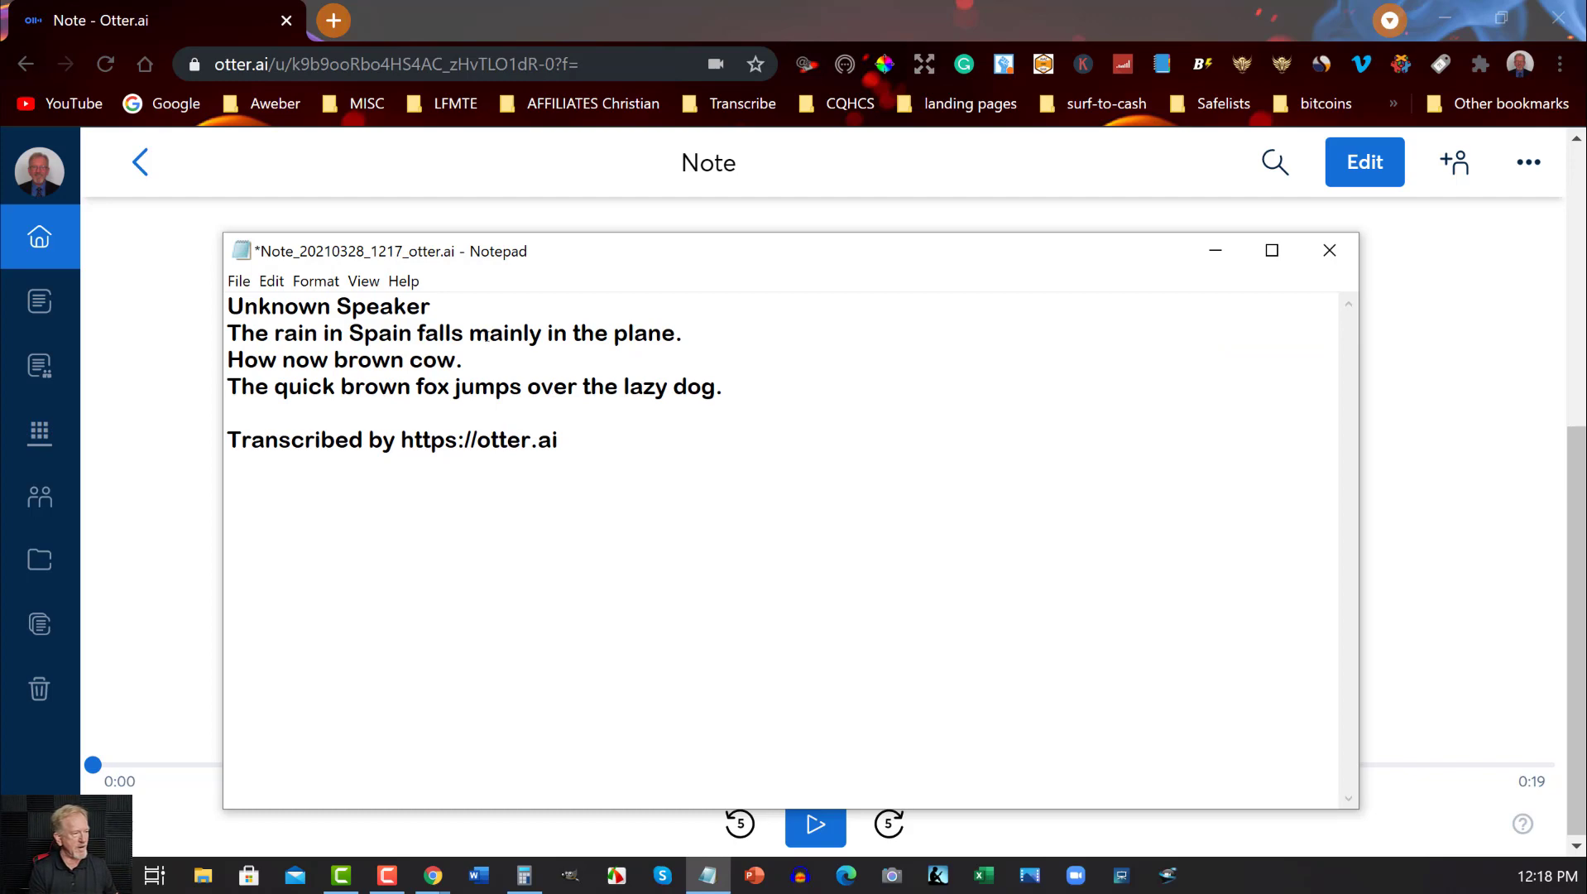
- Delete the 'Transcribed by otter.ai' credit line and the 'Unknown Speaker' label, then minimize Notepad
left_click_drag(567, 441, 142, 441)
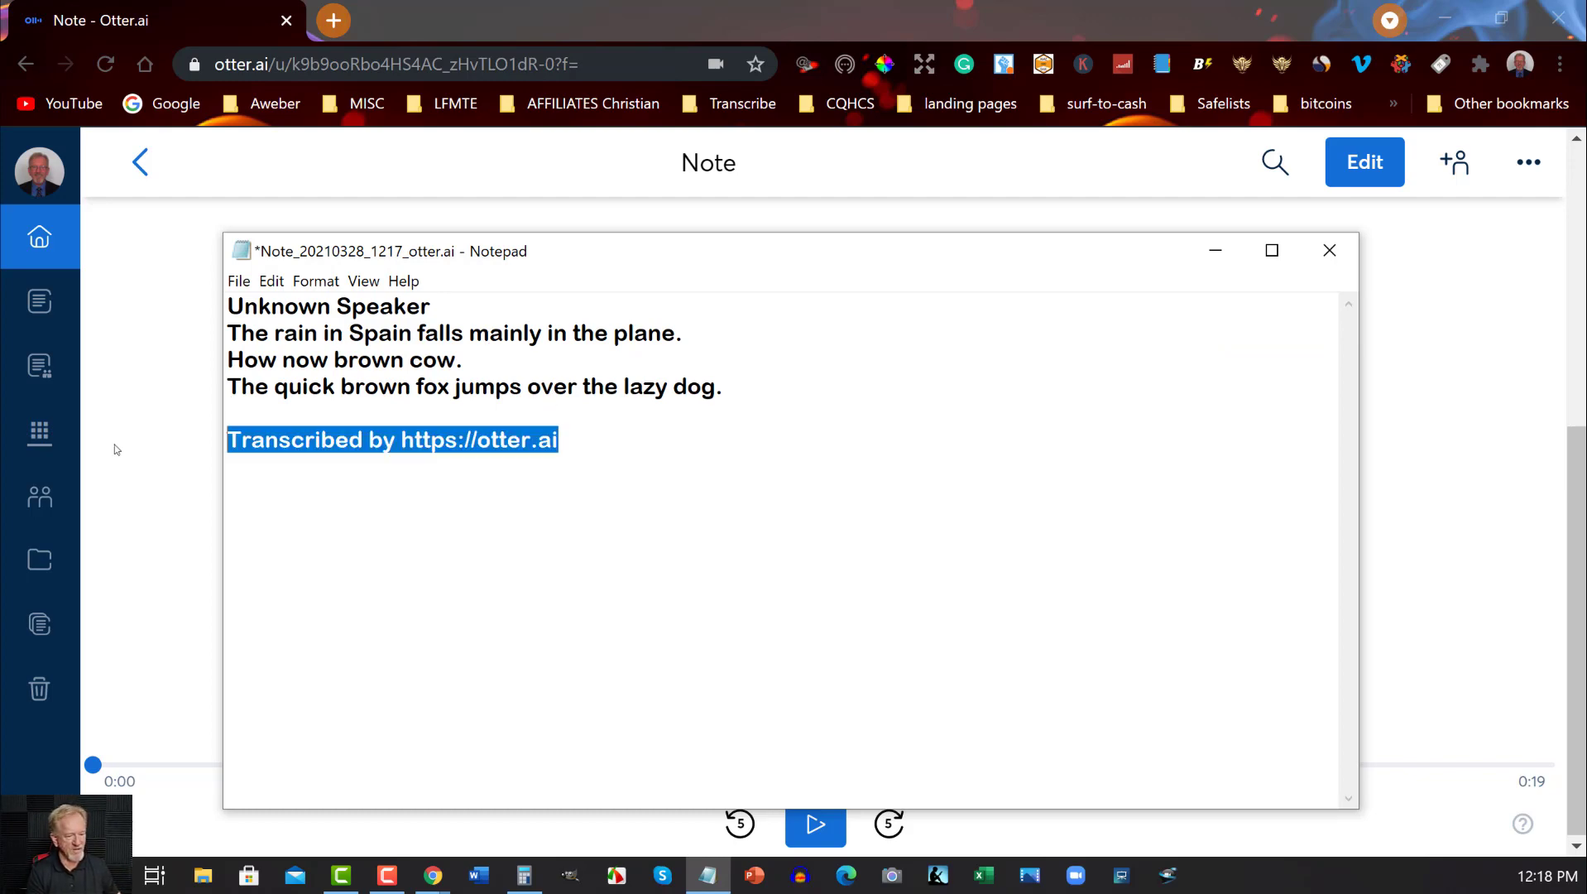
key("Delete")
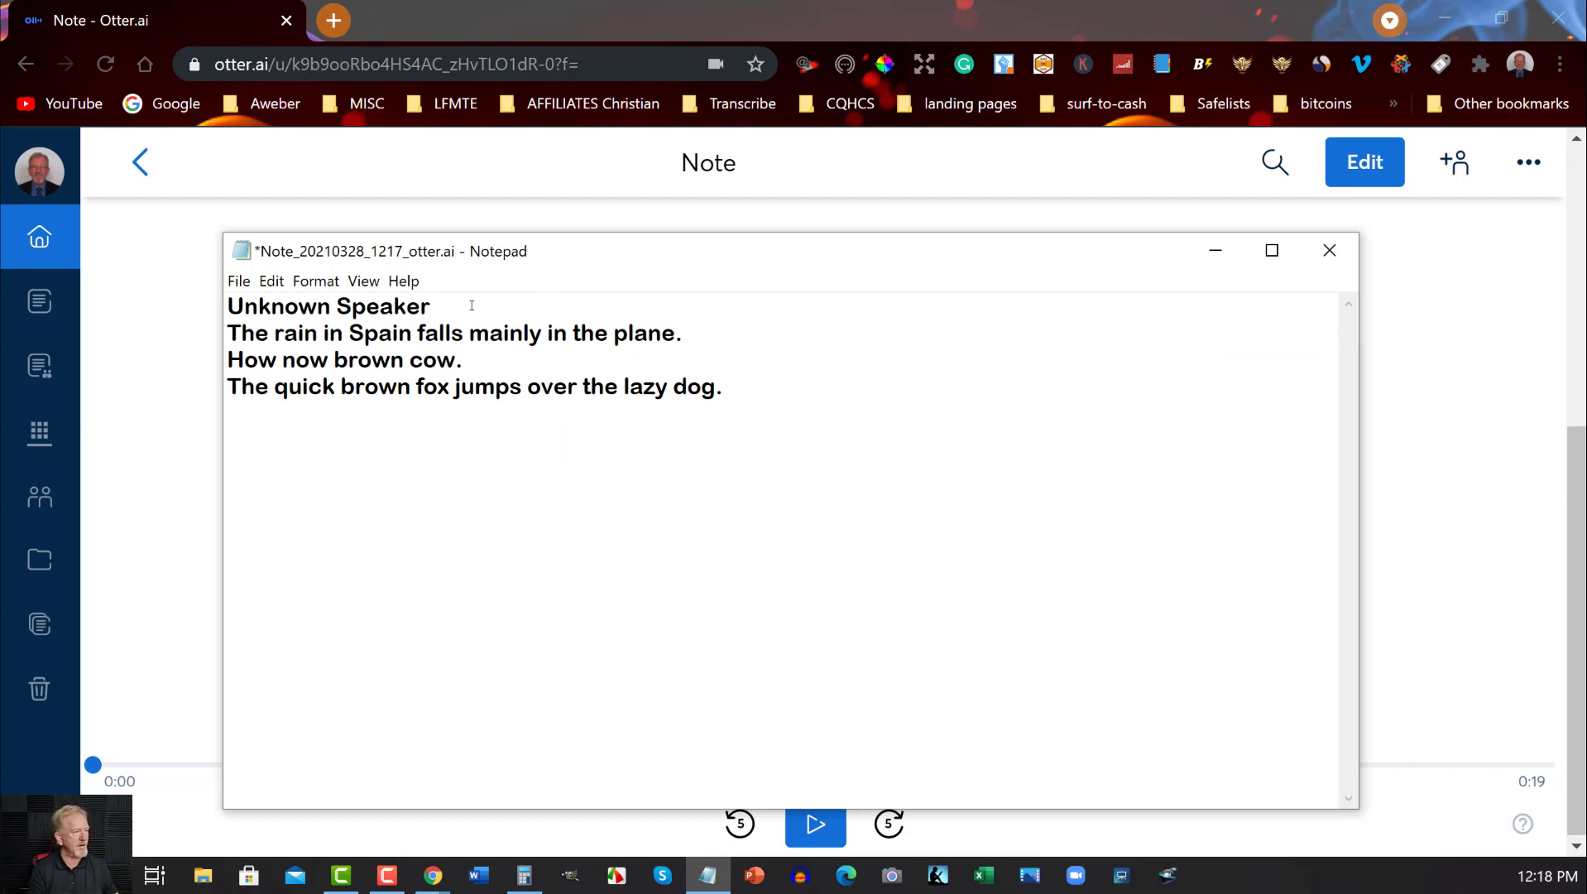
left_click_drag(240, 333, 228, 333)
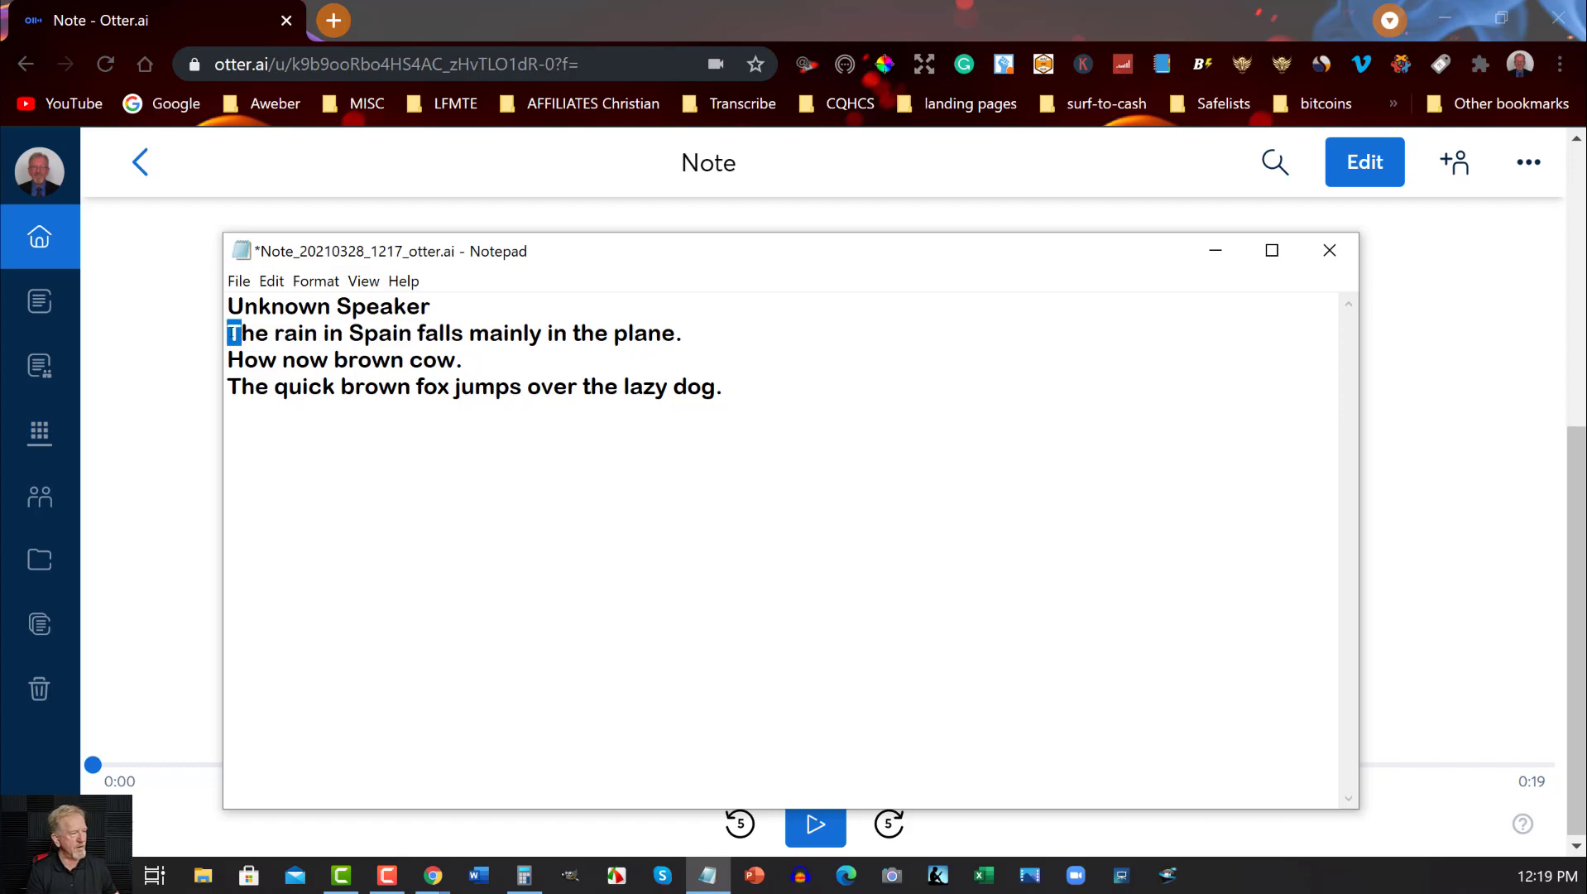
left_click(227, 333)
key("Return")
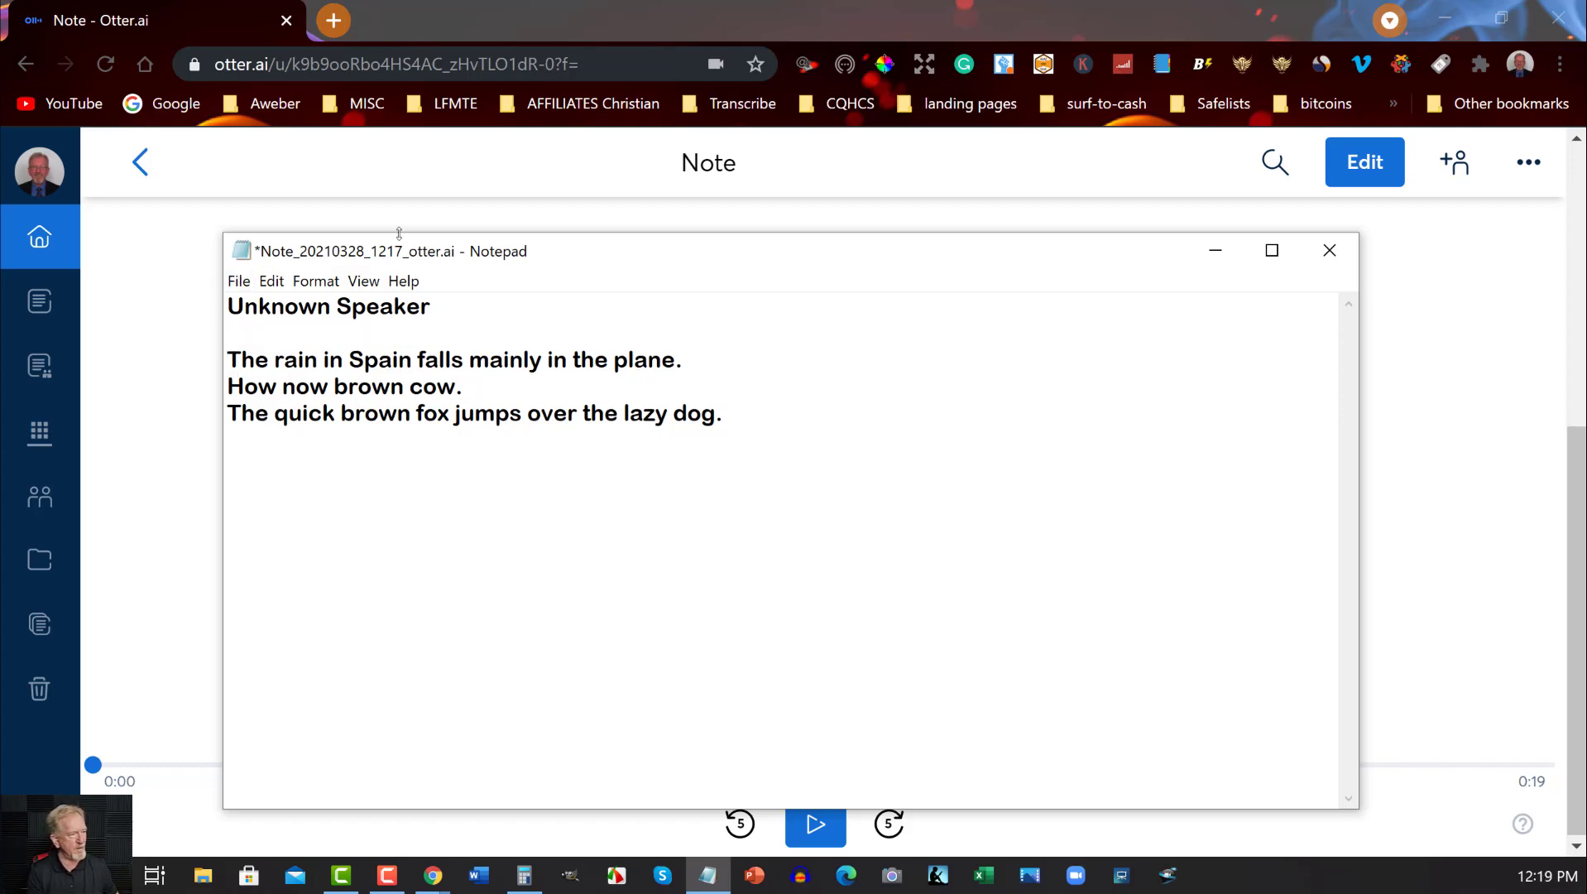
left_click_drag(431, 307, 146, 316)
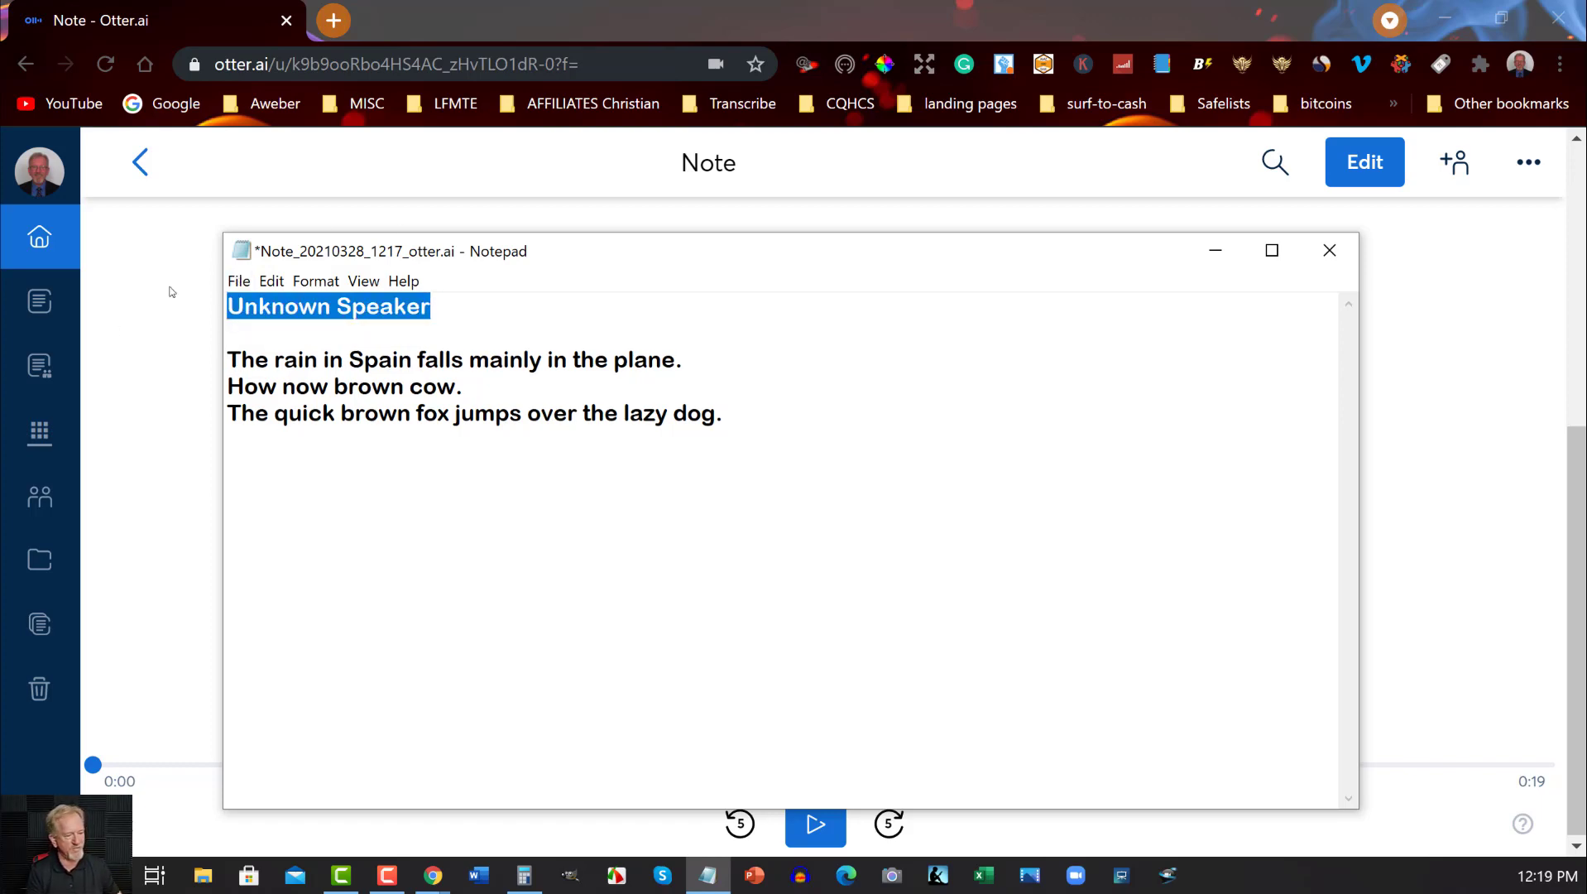
key("Delete")
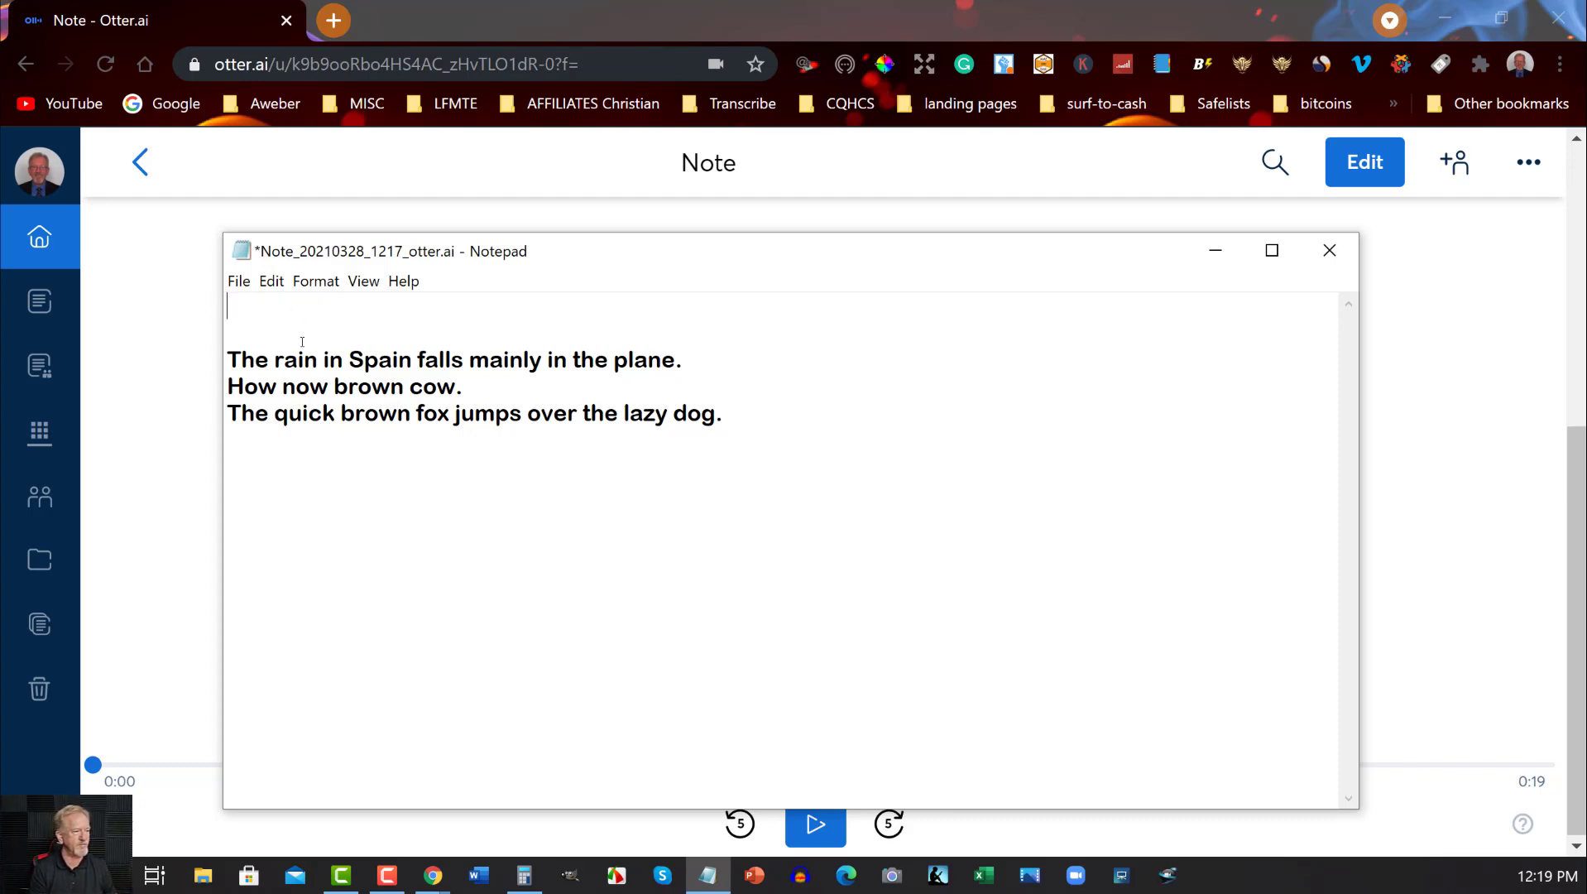
left_click_drag(232, 356, 790, 441)
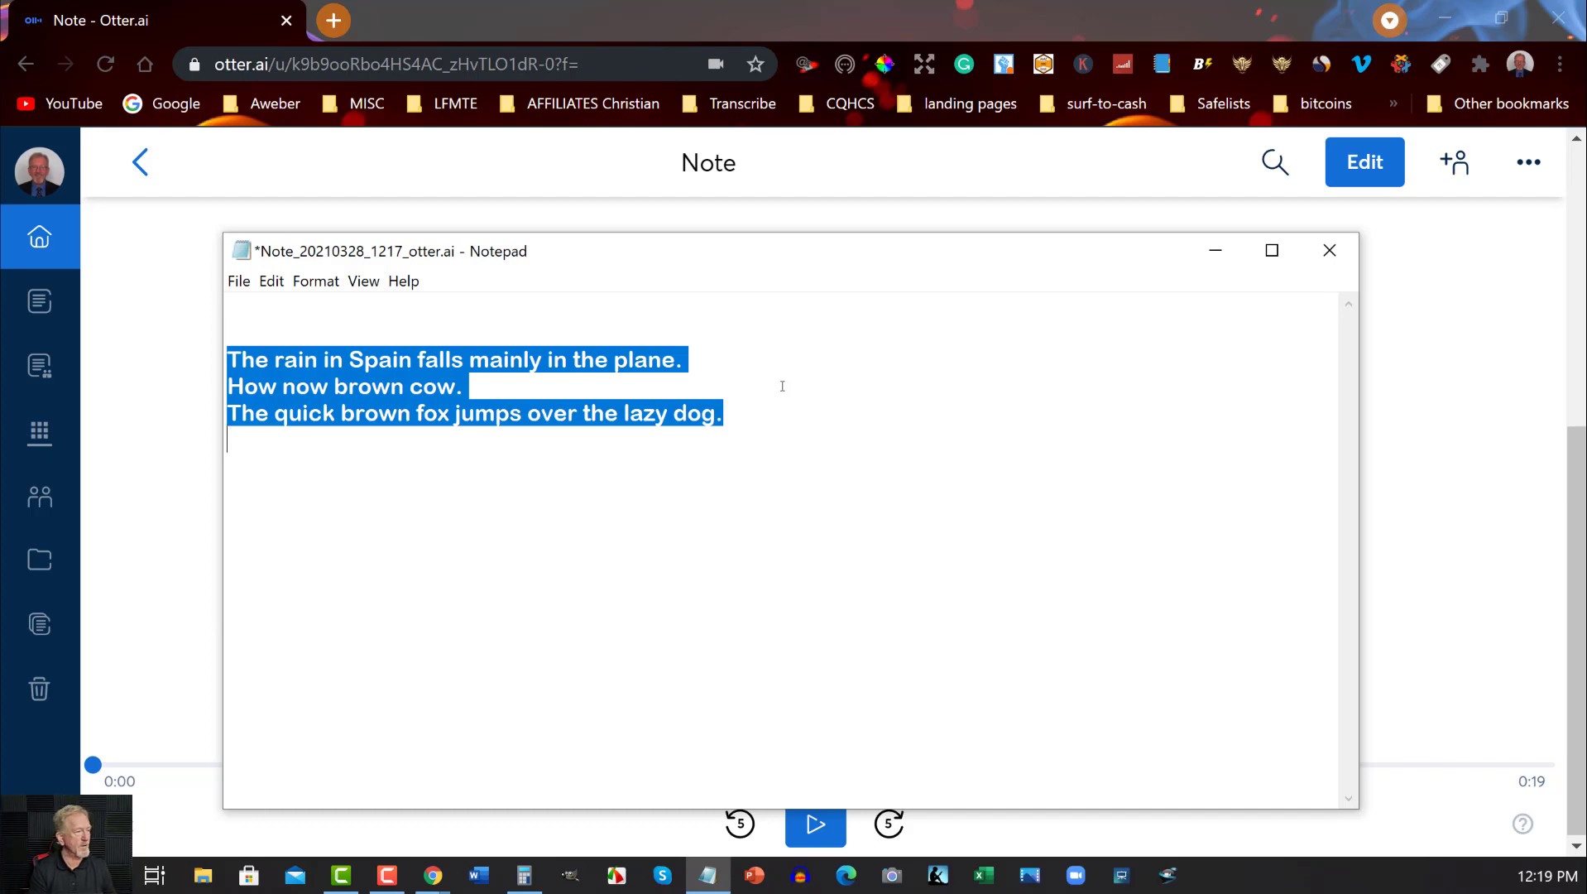
left_click(1214, 252)
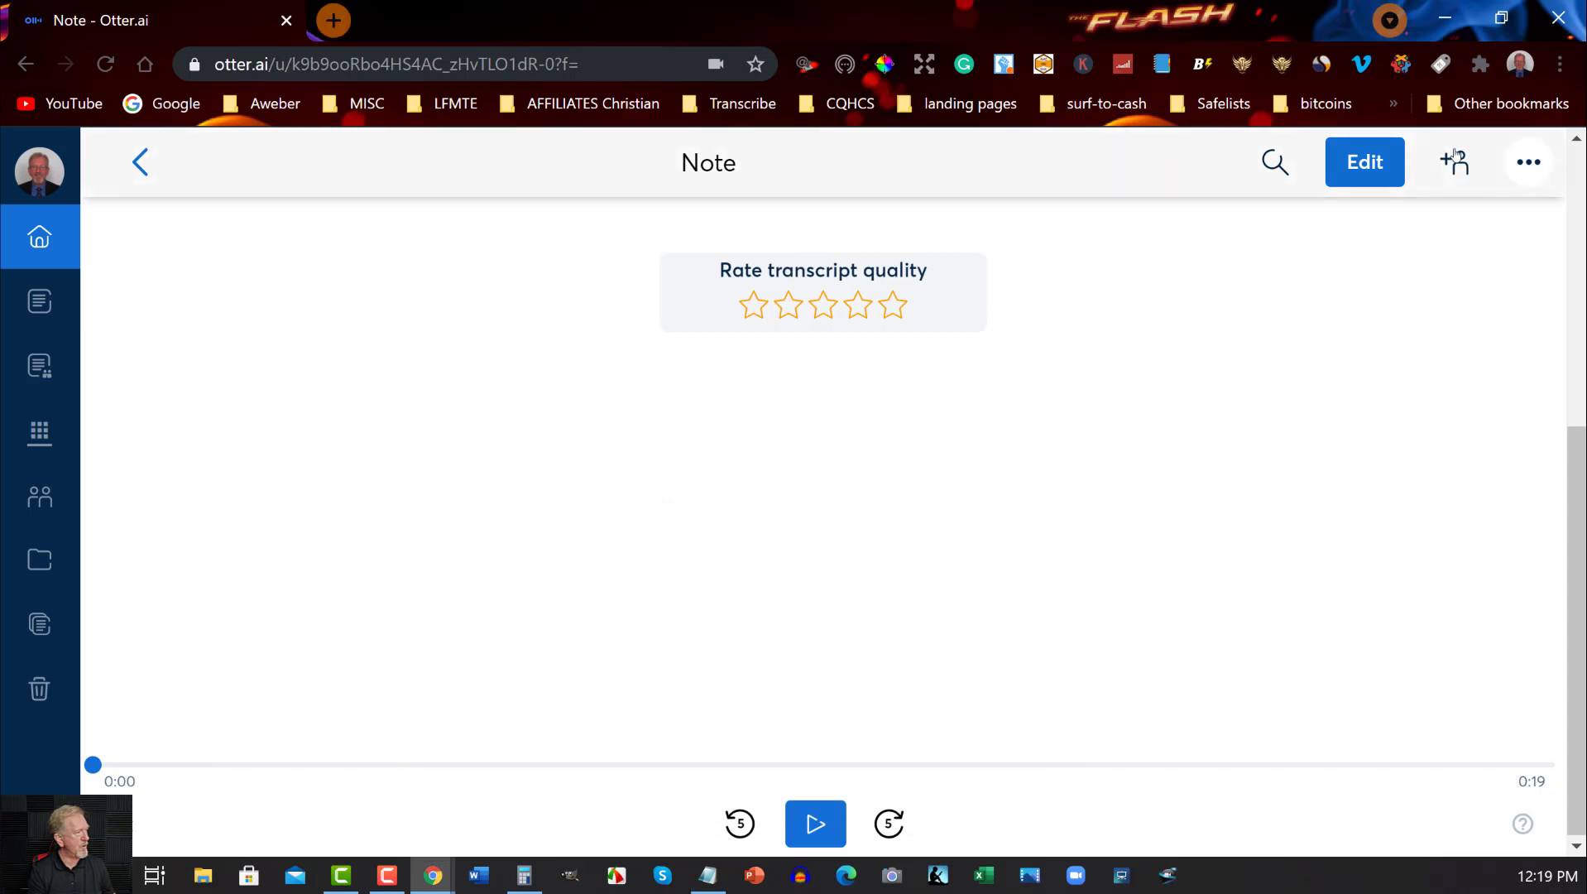
- Export the Otter note as a DOCX file, Note_20210328_1219_otter.ai, and save the download
left_click(1521, 174)
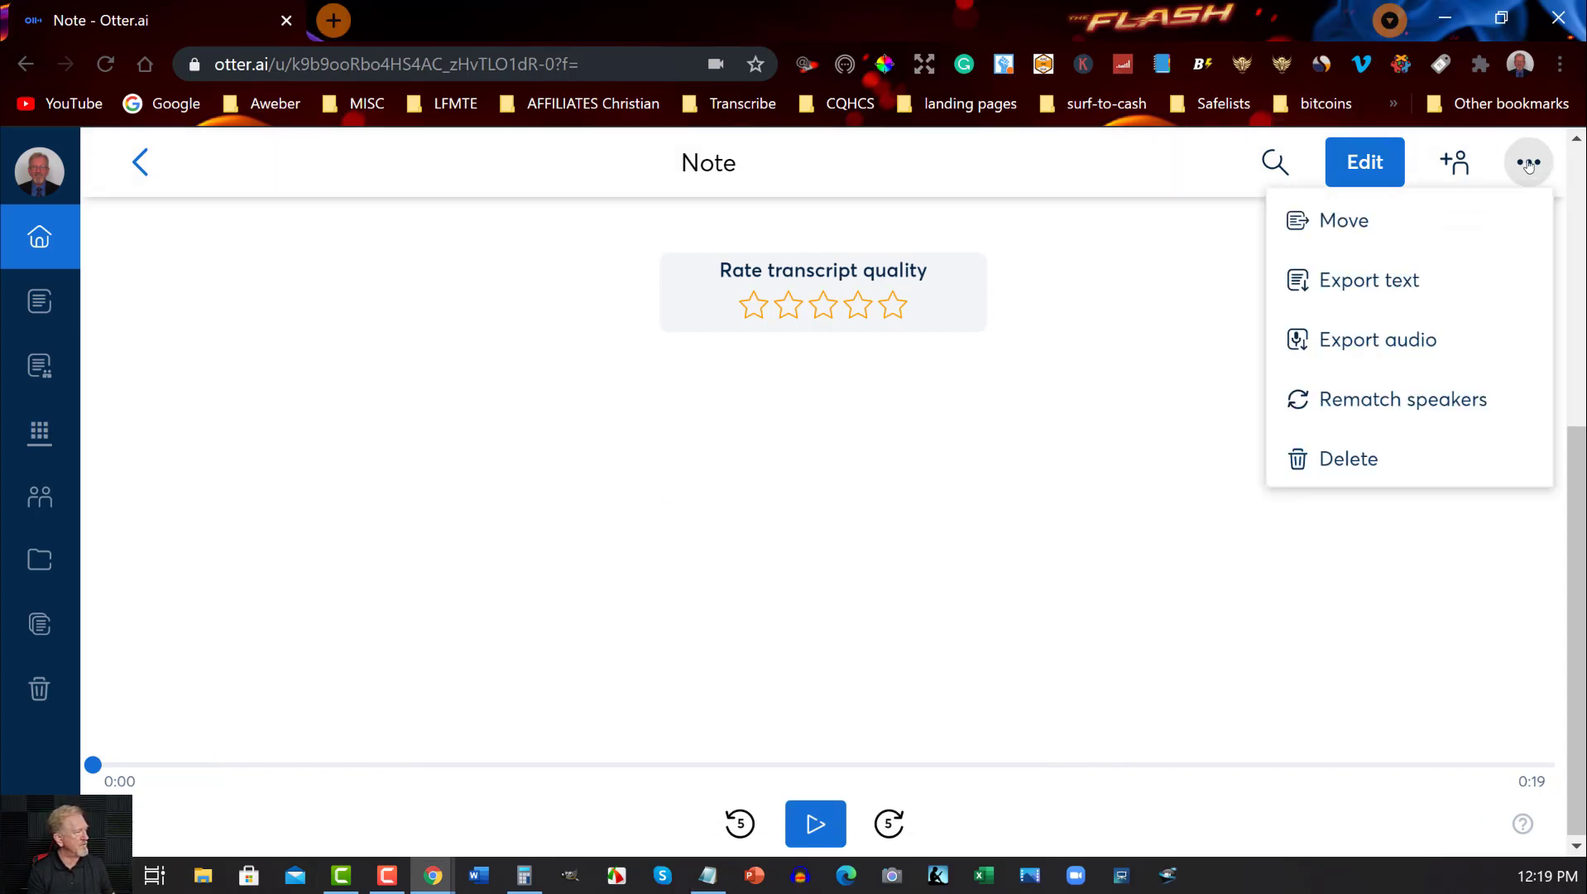
left_click(1363, 282)
left_click(1129, 271)
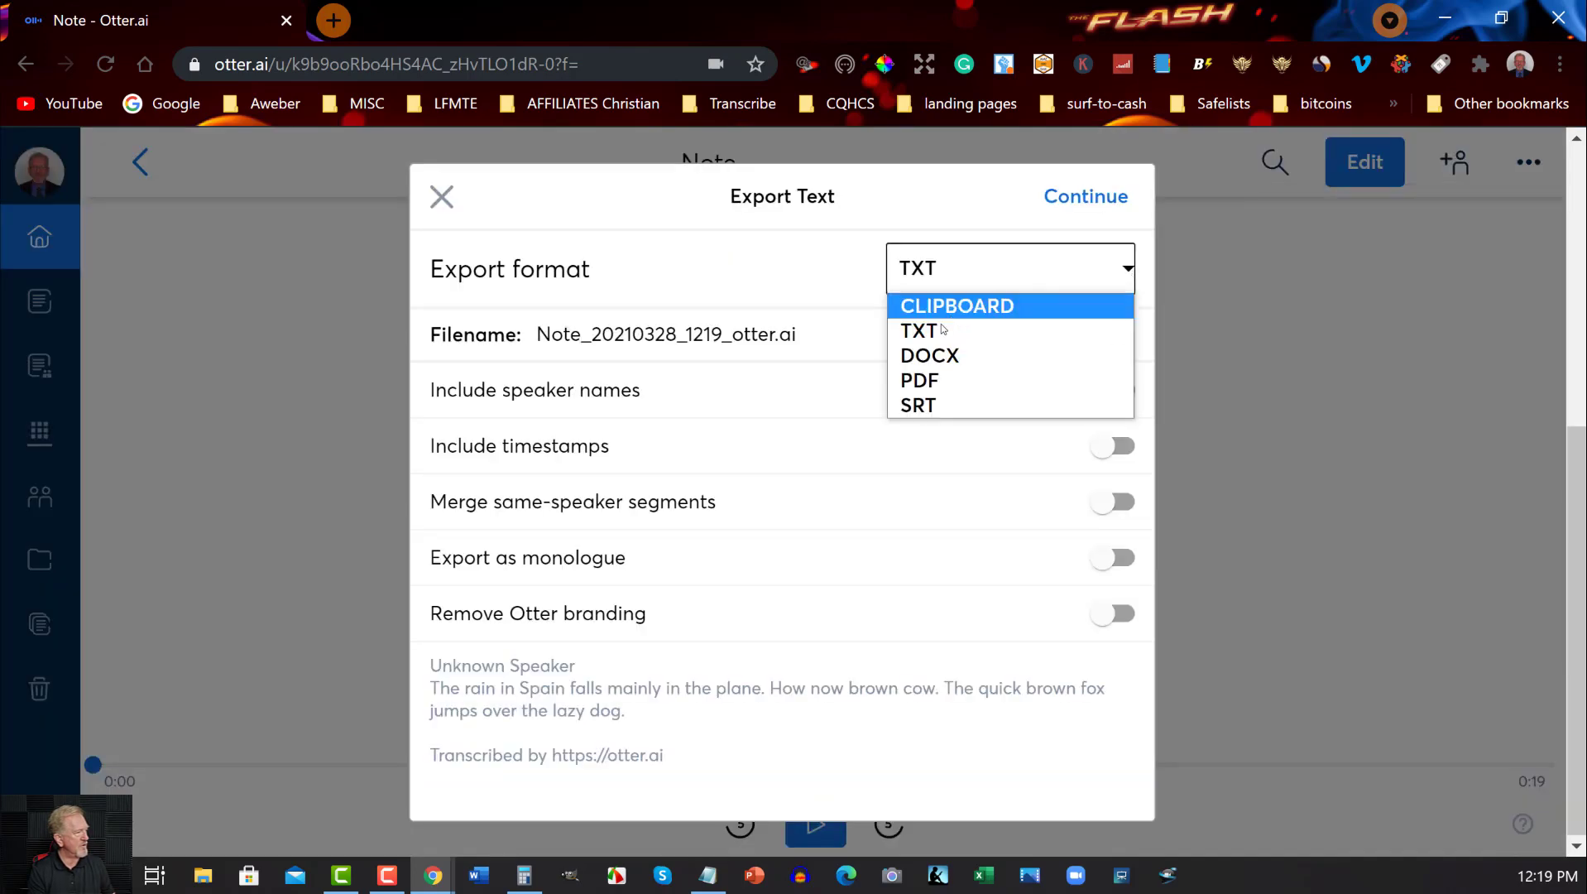
left_click(941, 358)
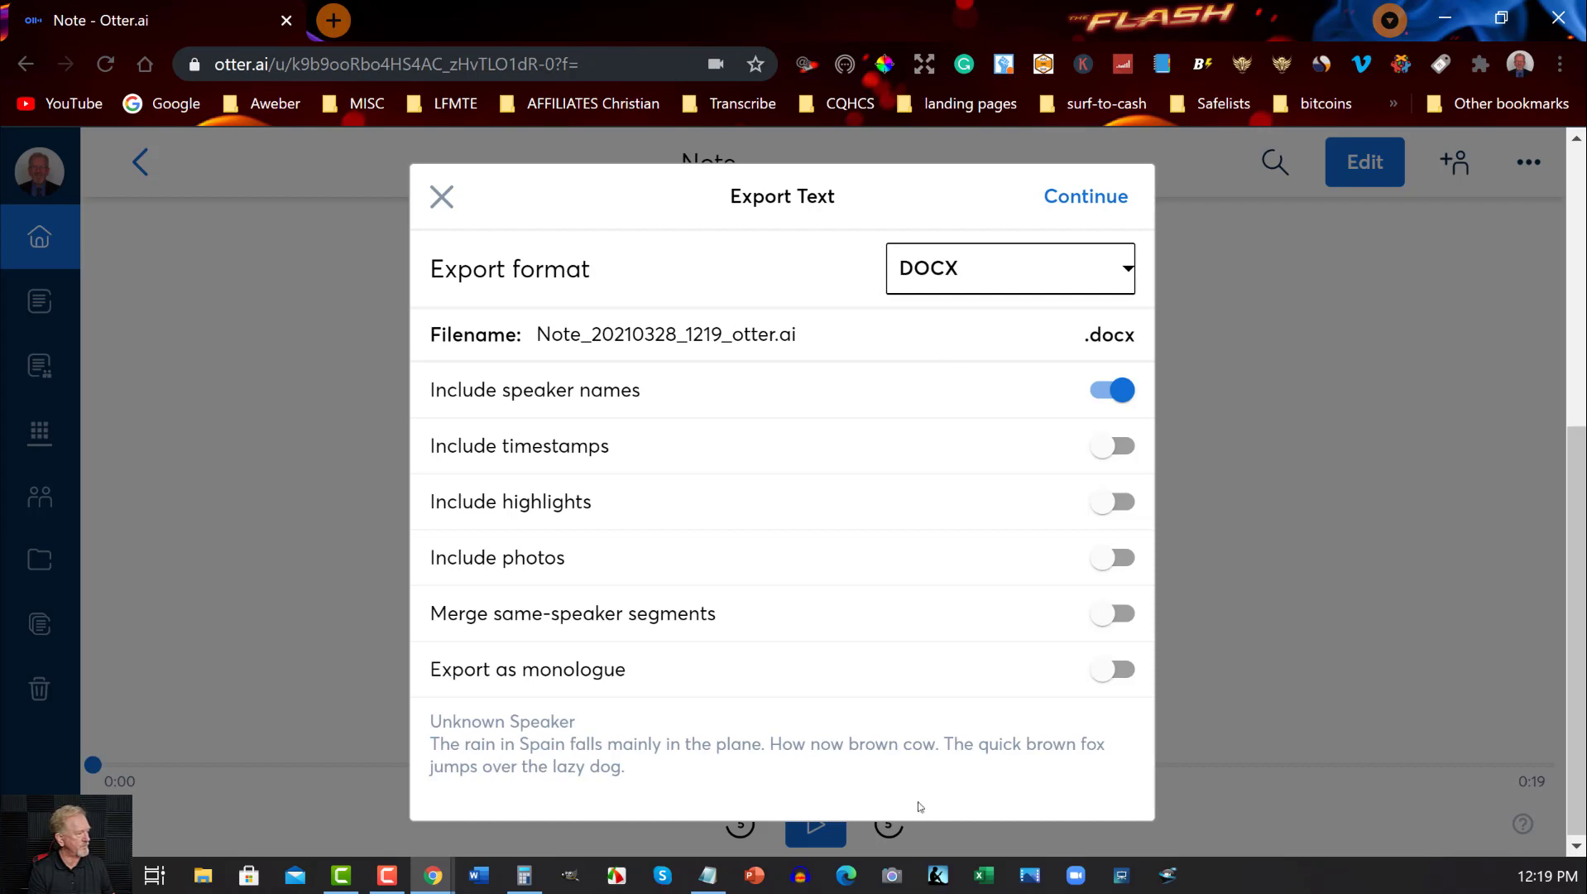
left_click(1080, 199)
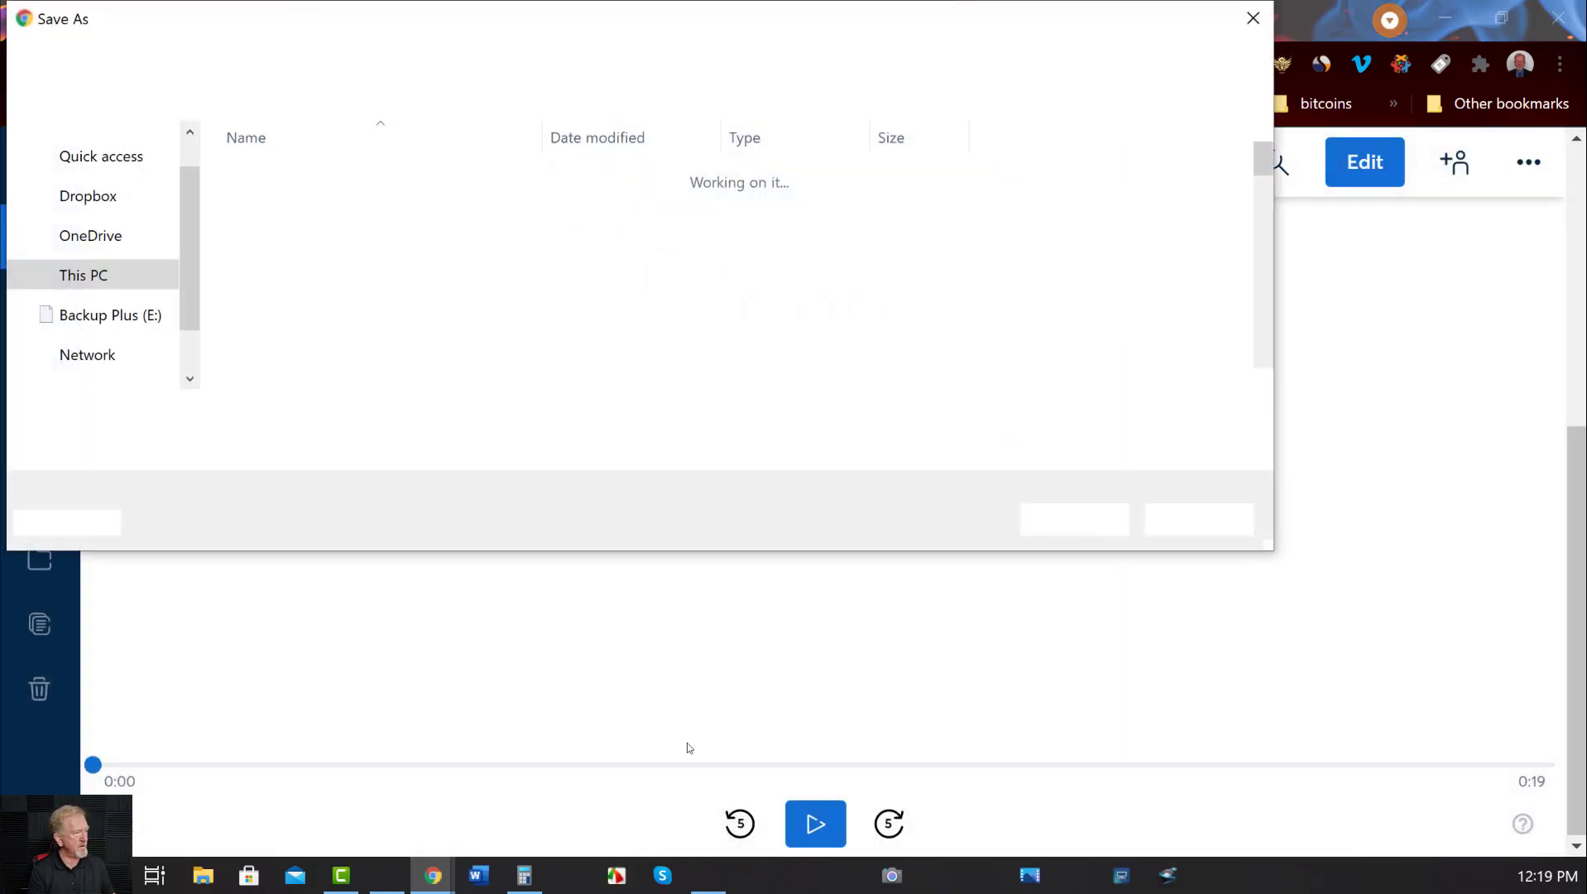
left_click(1080, 518)
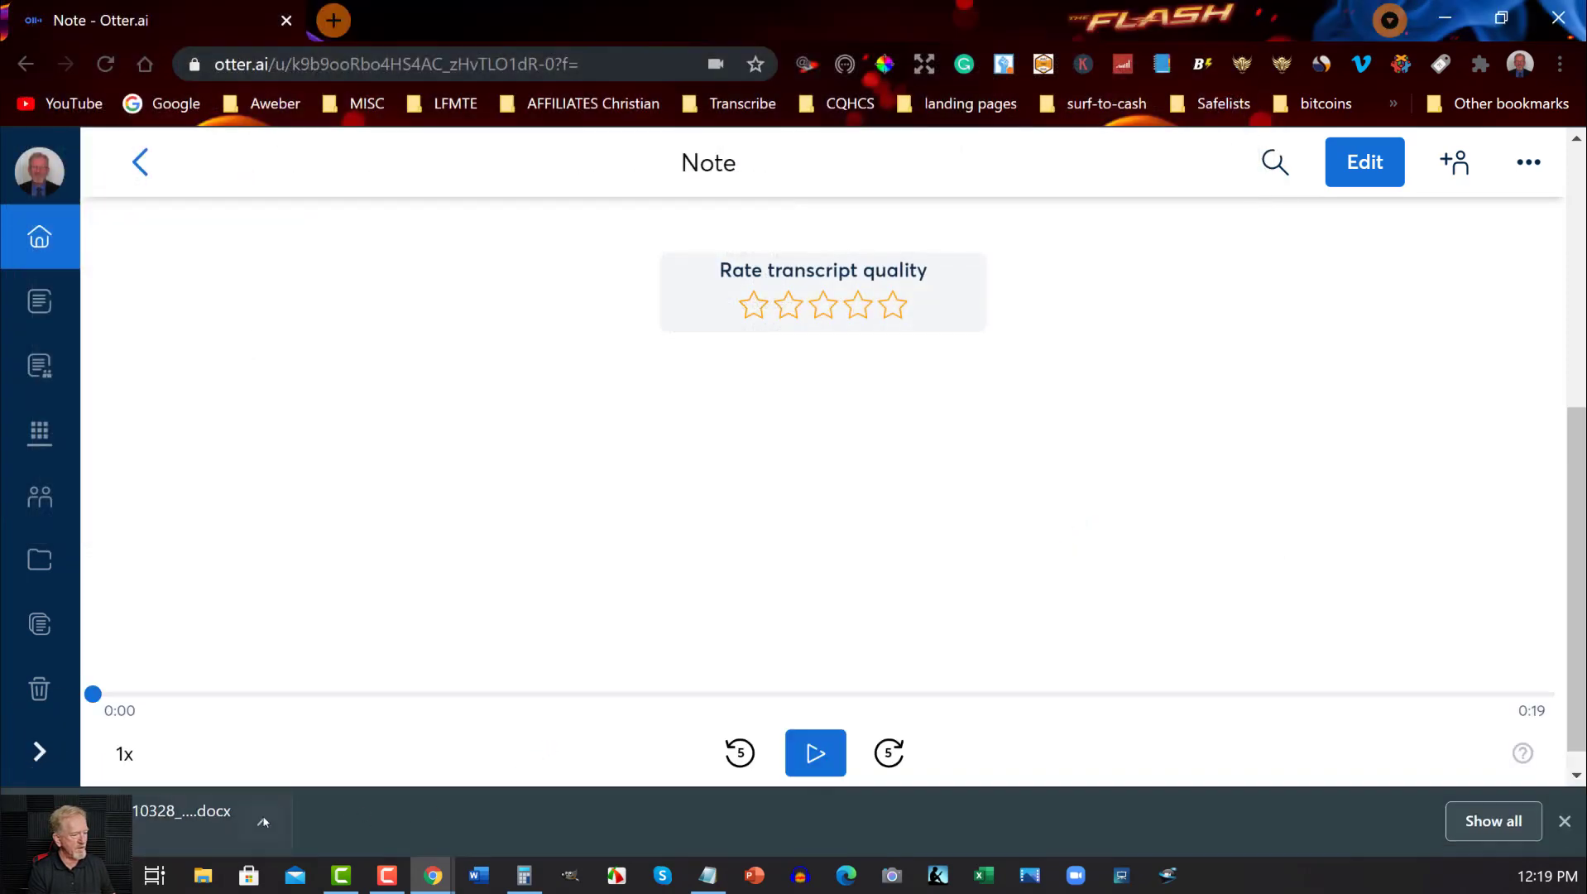
left_click(263, 821)
- Open the DOCX in Word, enable editing, and delete the title, date and keyword lines
left_click(323, 665)
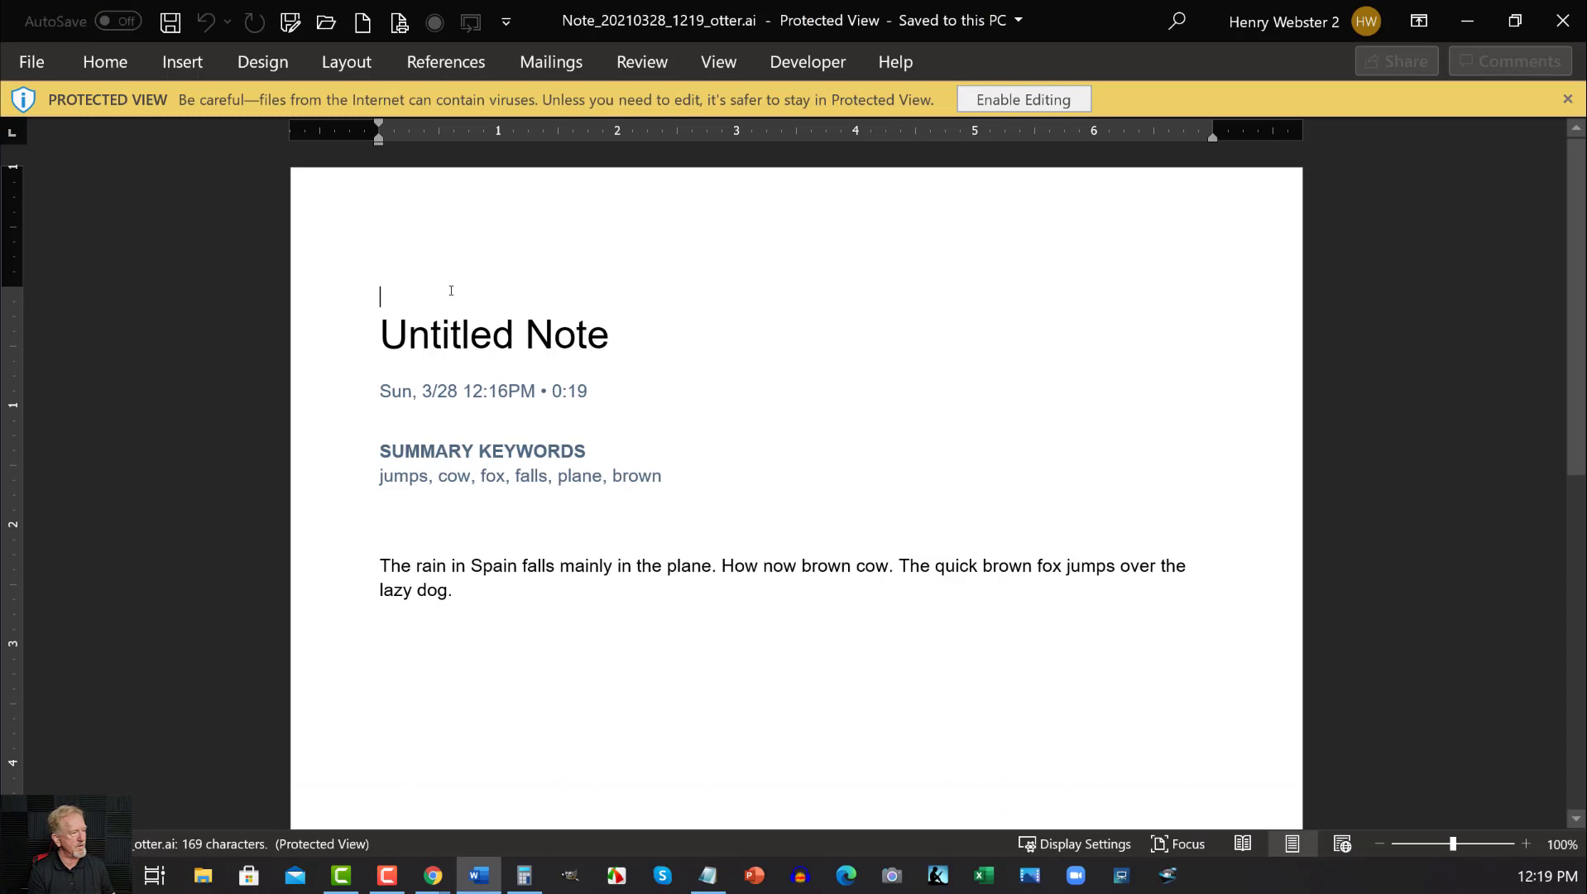
left_click_drag(394, 335, 676, 468)
key("Delete")
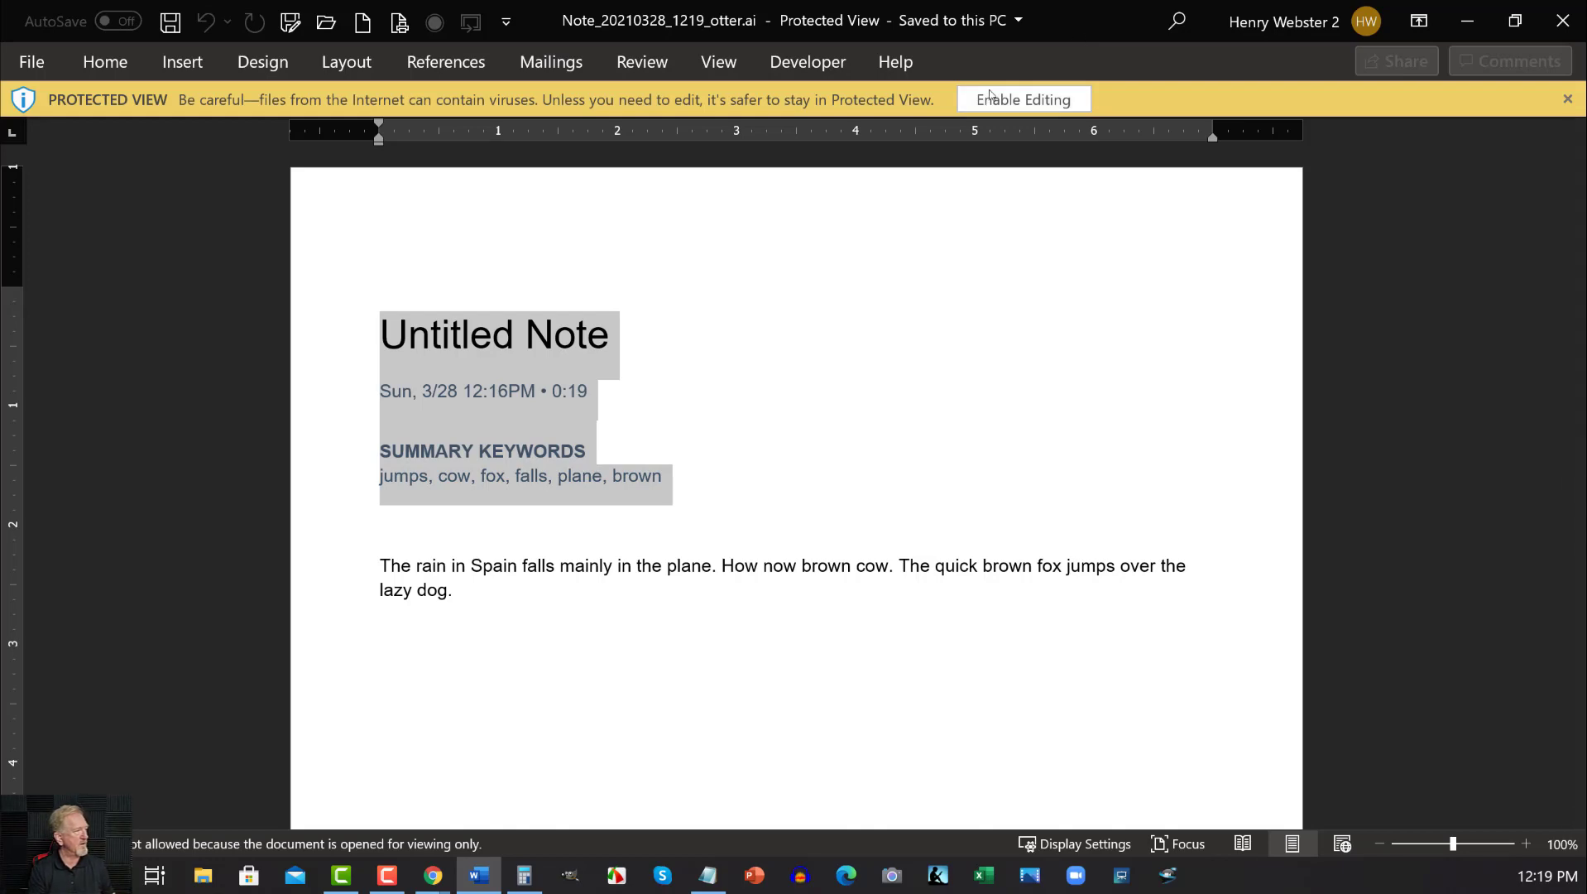
left_click(985, 99)
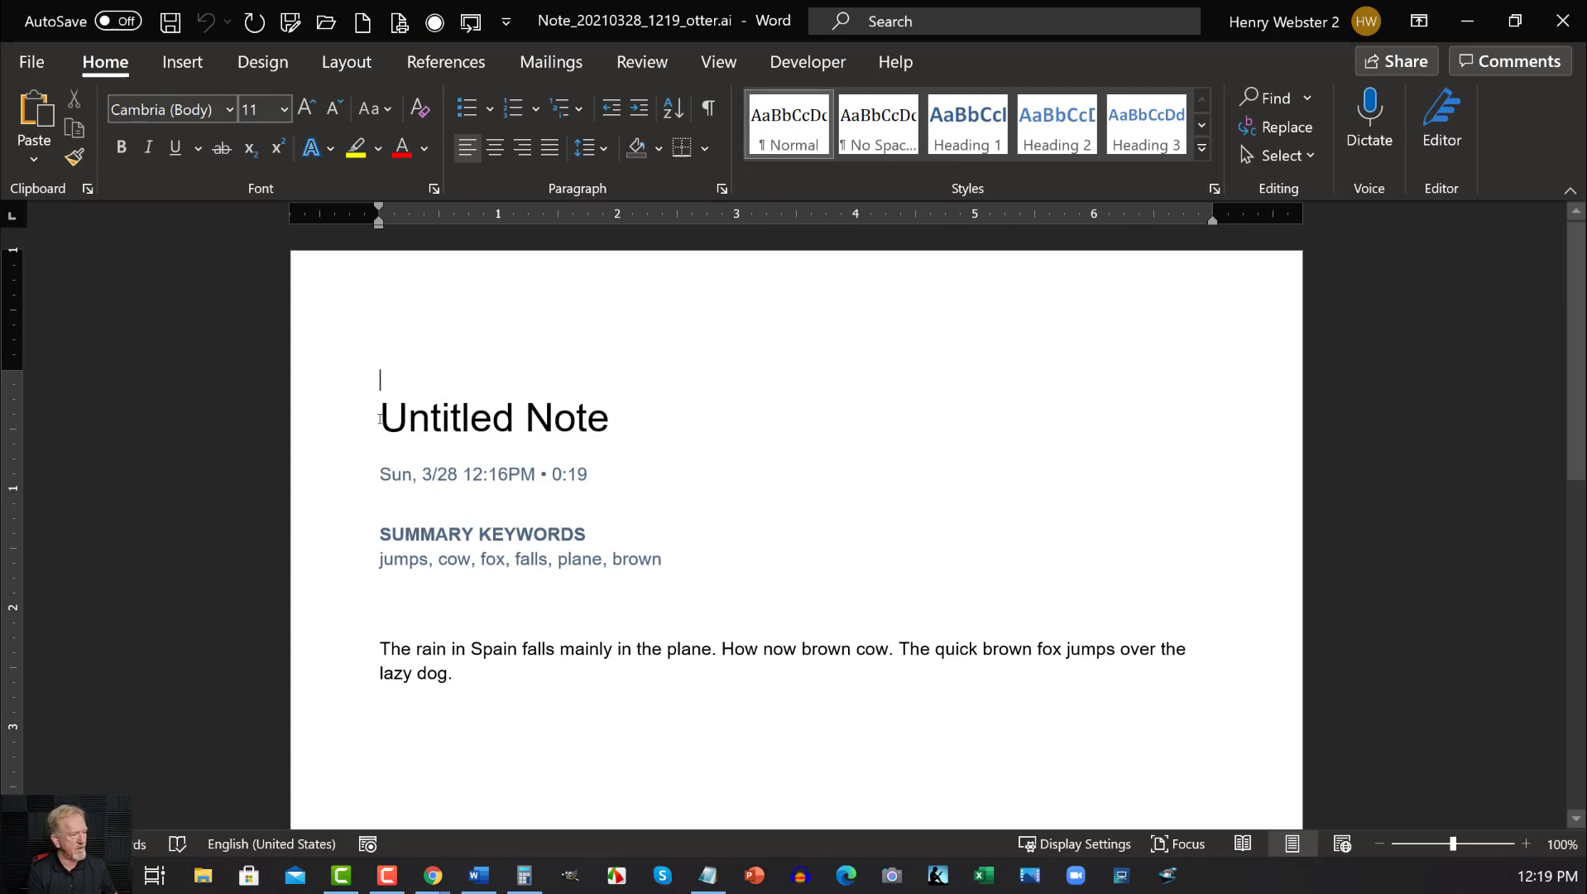
left_click_drag(380, 418, 649, 560)
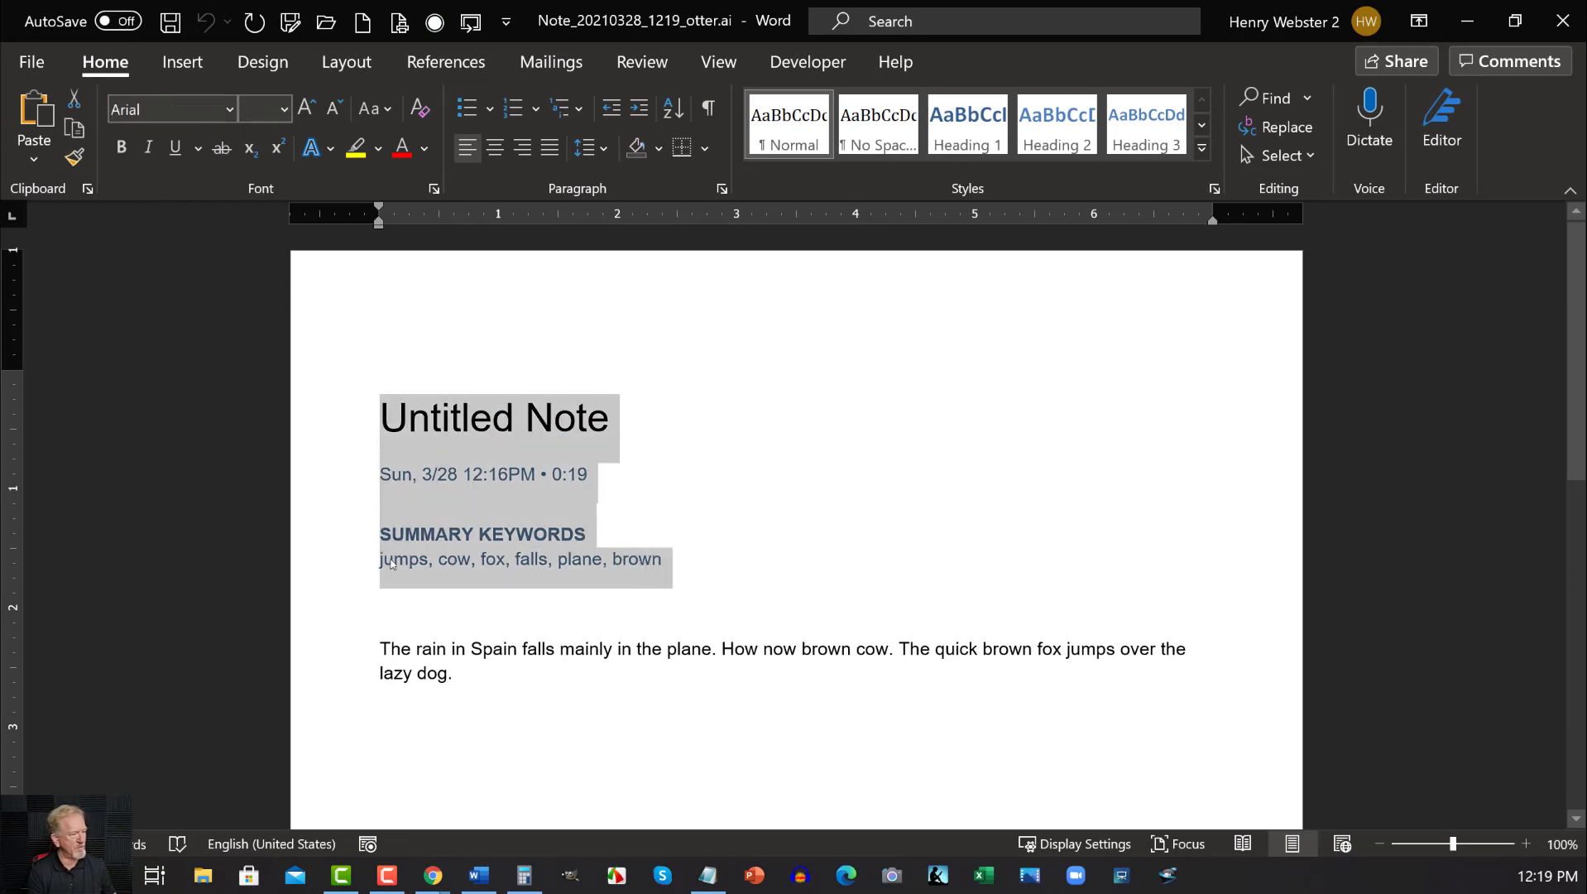
key("Delete")
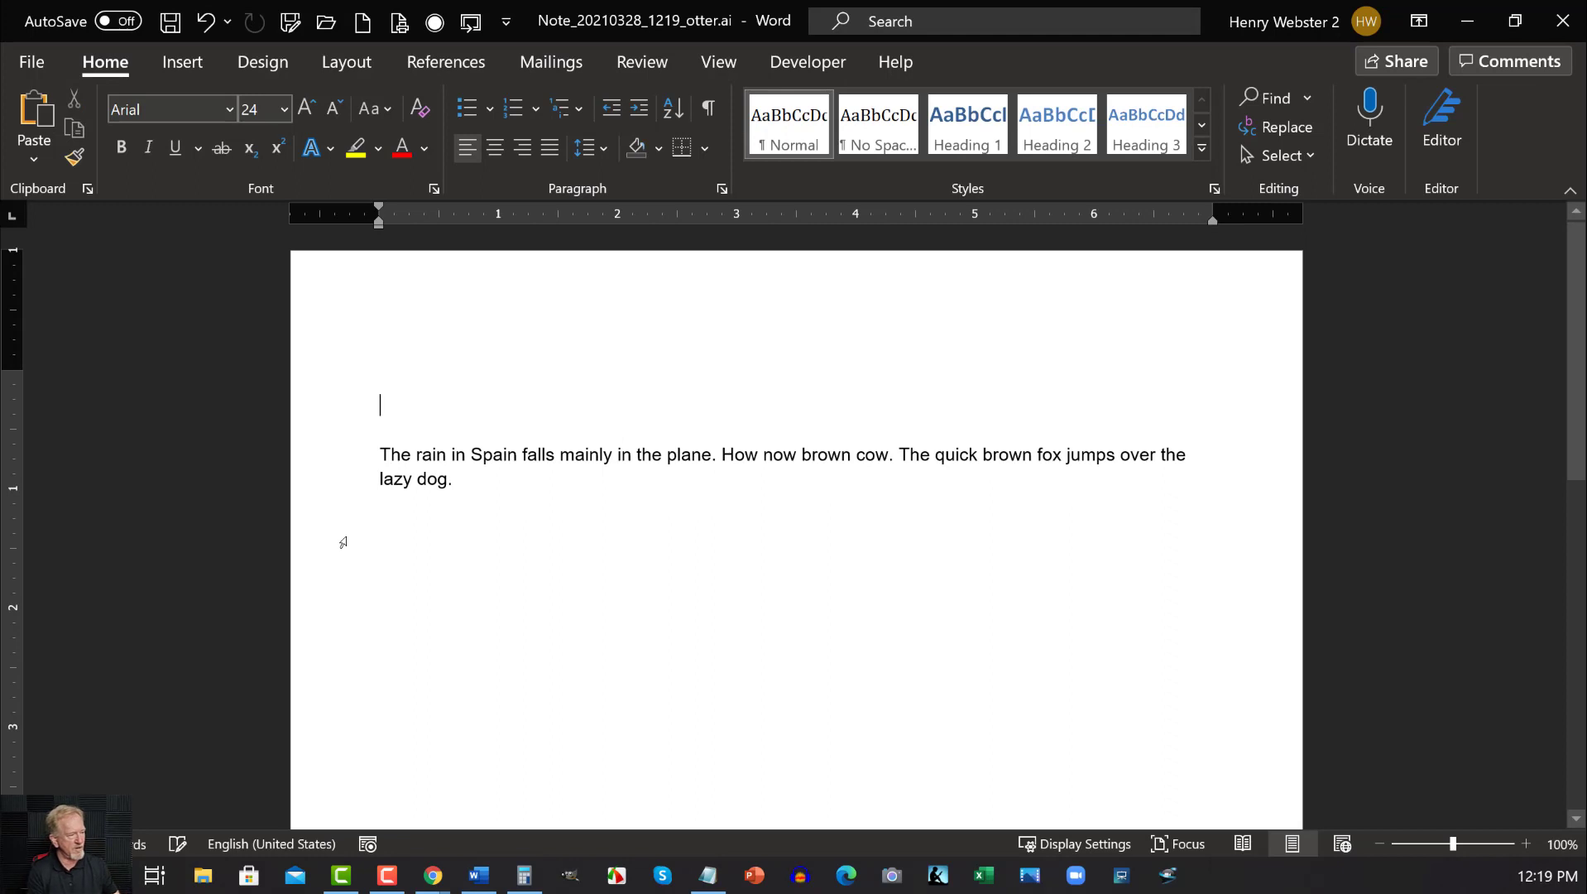
- Move 'How now brown cow' and 'The quick brown fox' sentences onto their own lines
left_click(721, 454)
key("Return")
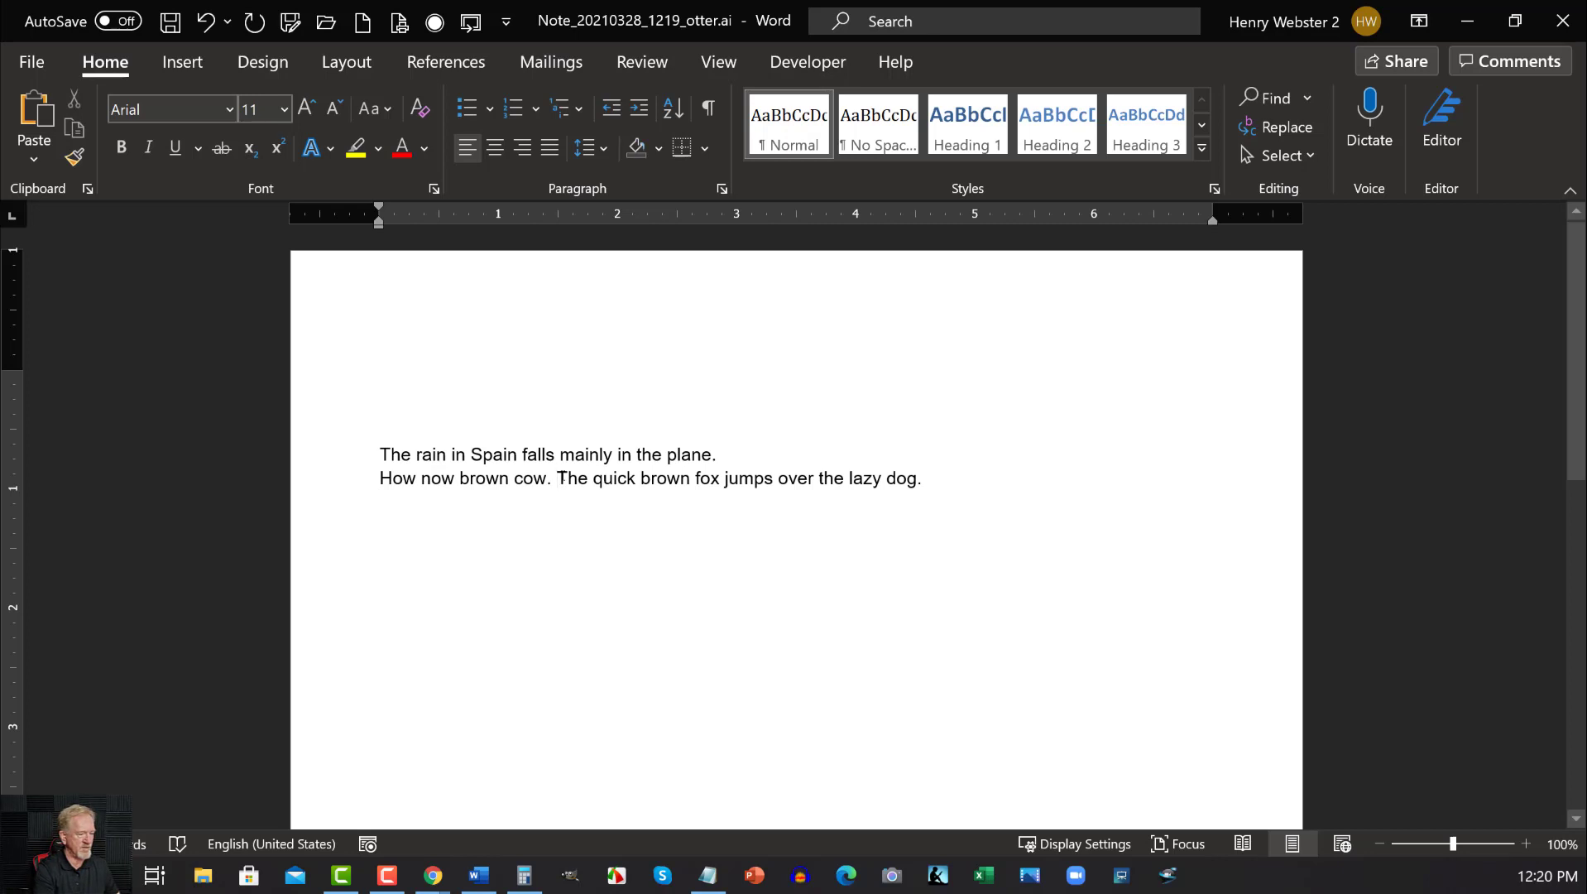
left_click(560, 478)
key("Return")
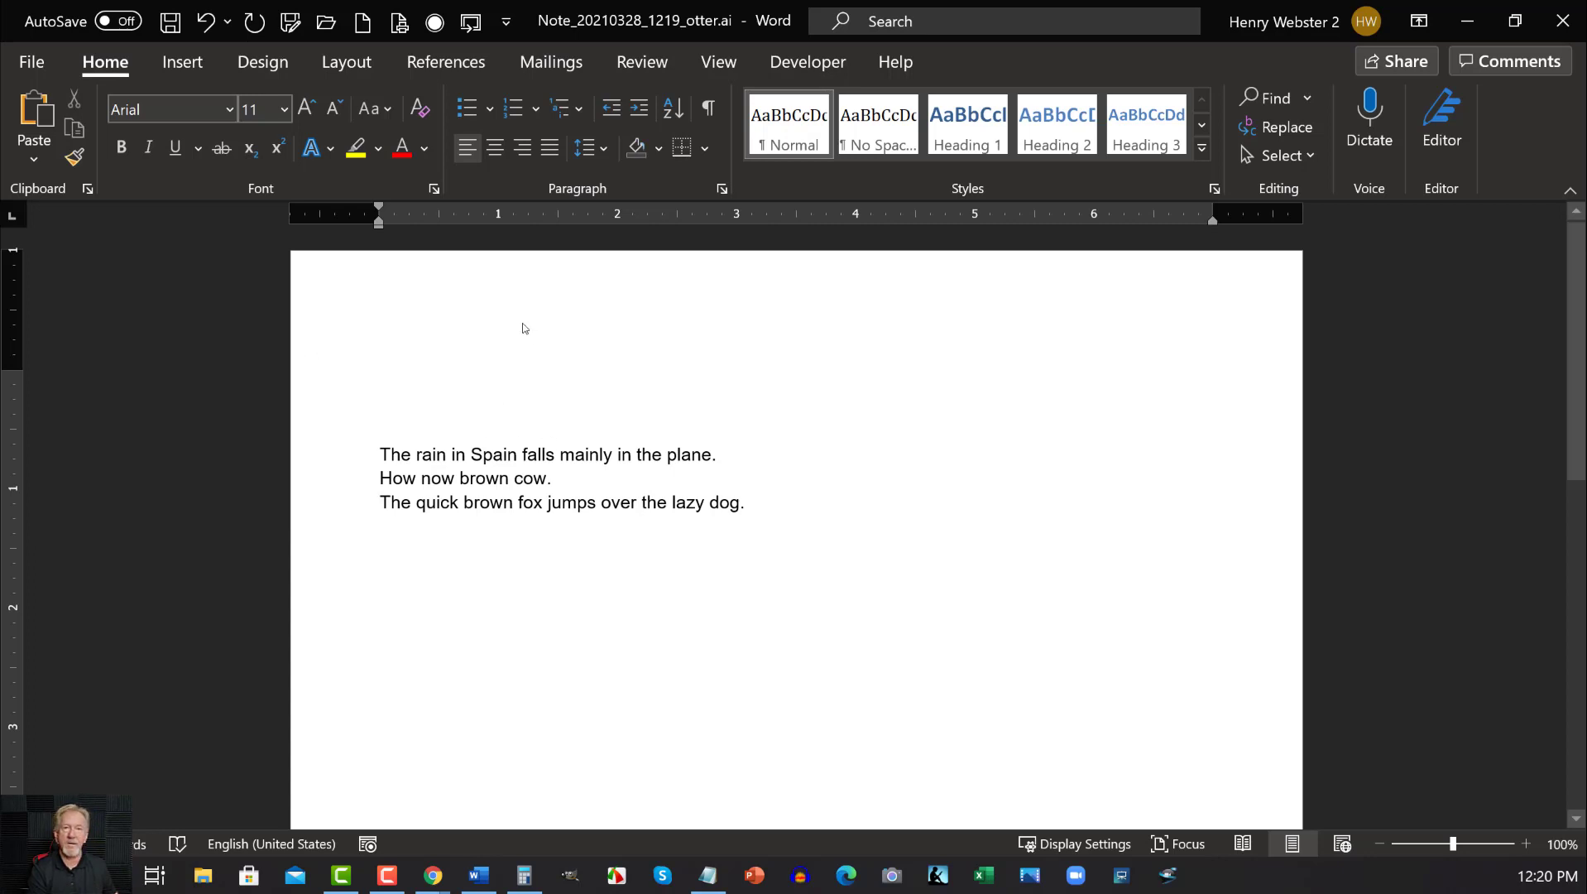
- Minimize Word to bring the Otter.ai 0:19 Note page back into view
left_click(1467, 20)
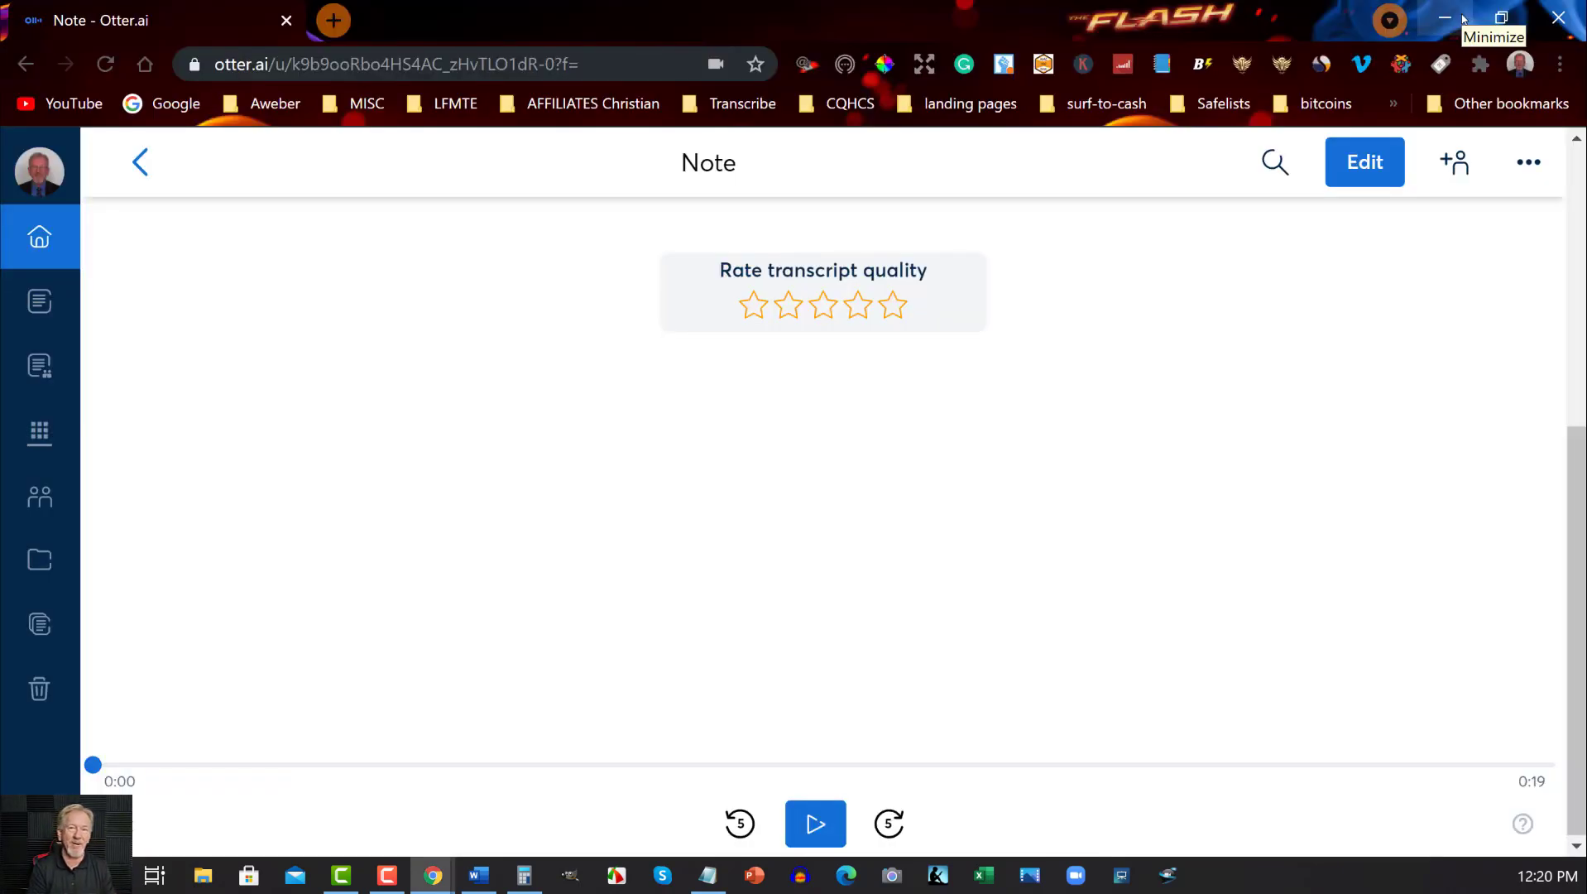